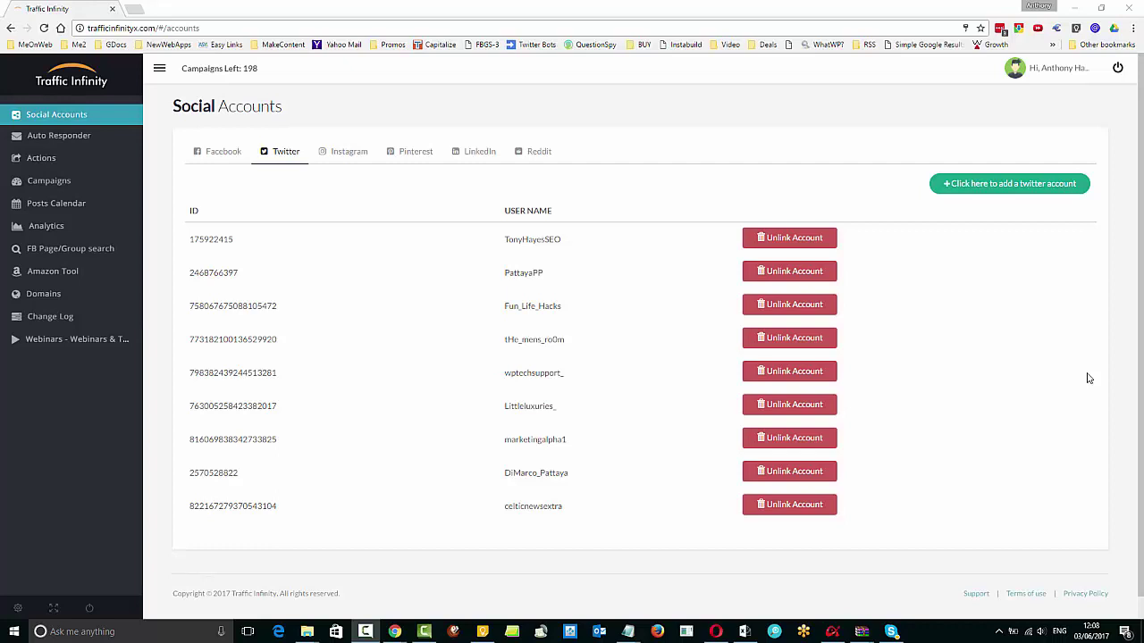
Open the Facebook social accounts and review the App Name, App ID and App Secret fields for adding a Facebook app.
click(221, 157)
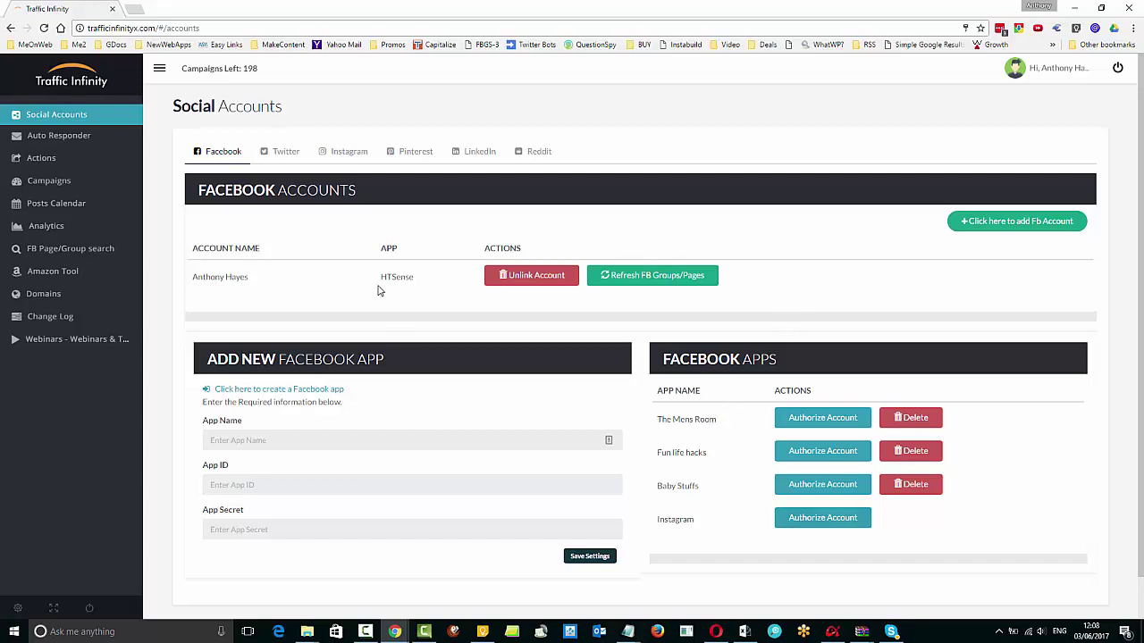
click(403, 446)
click(334, 484)
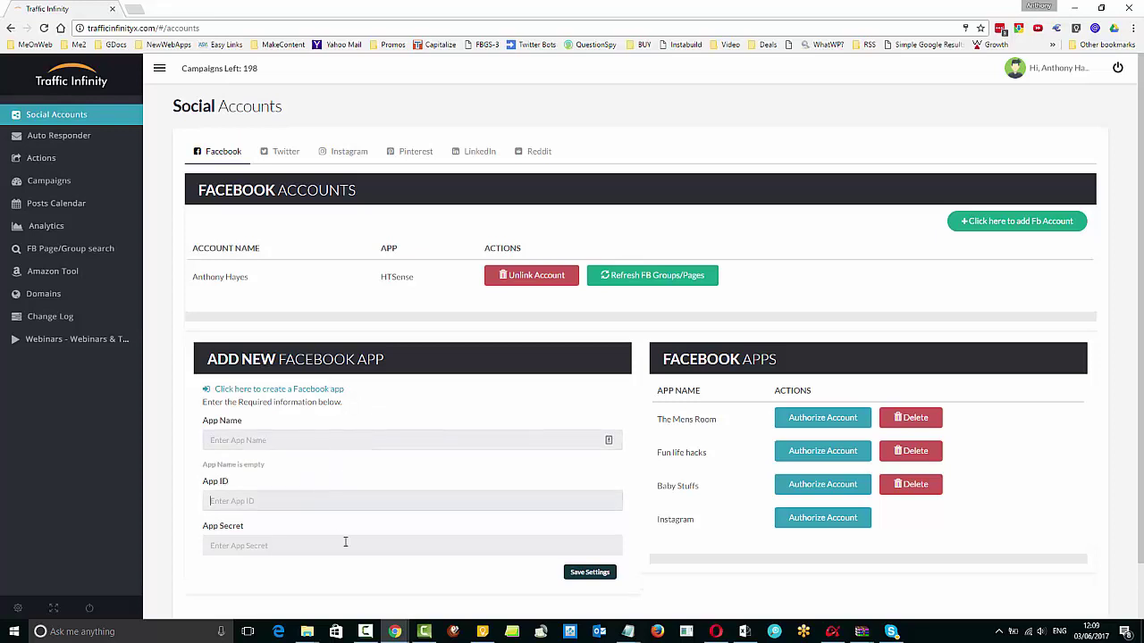
click(345, 542)
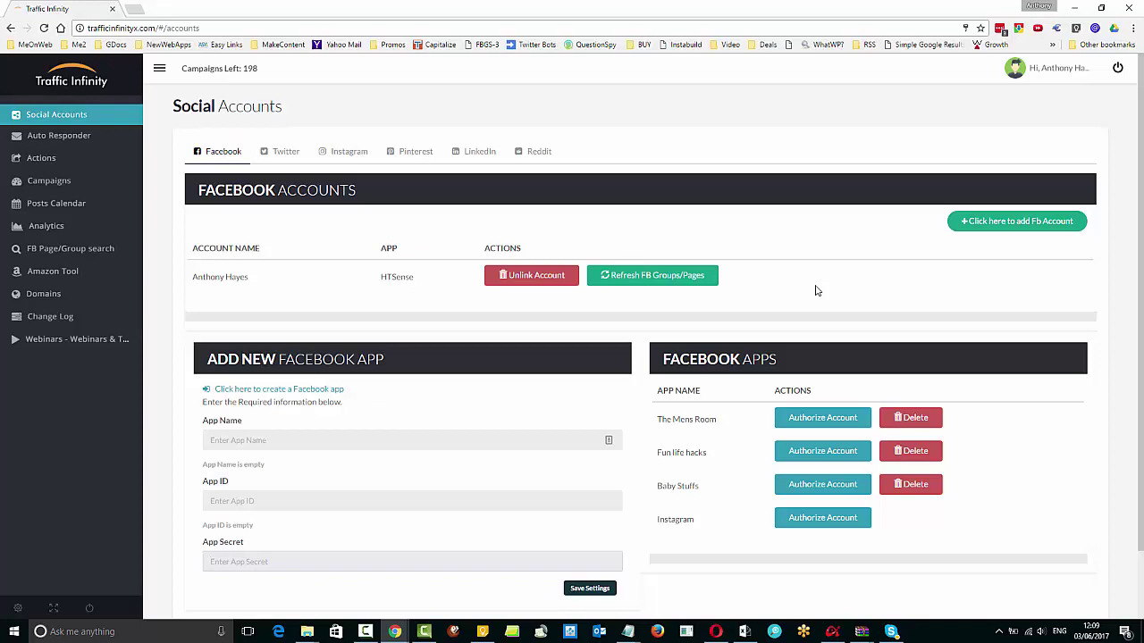
click(391, 439)
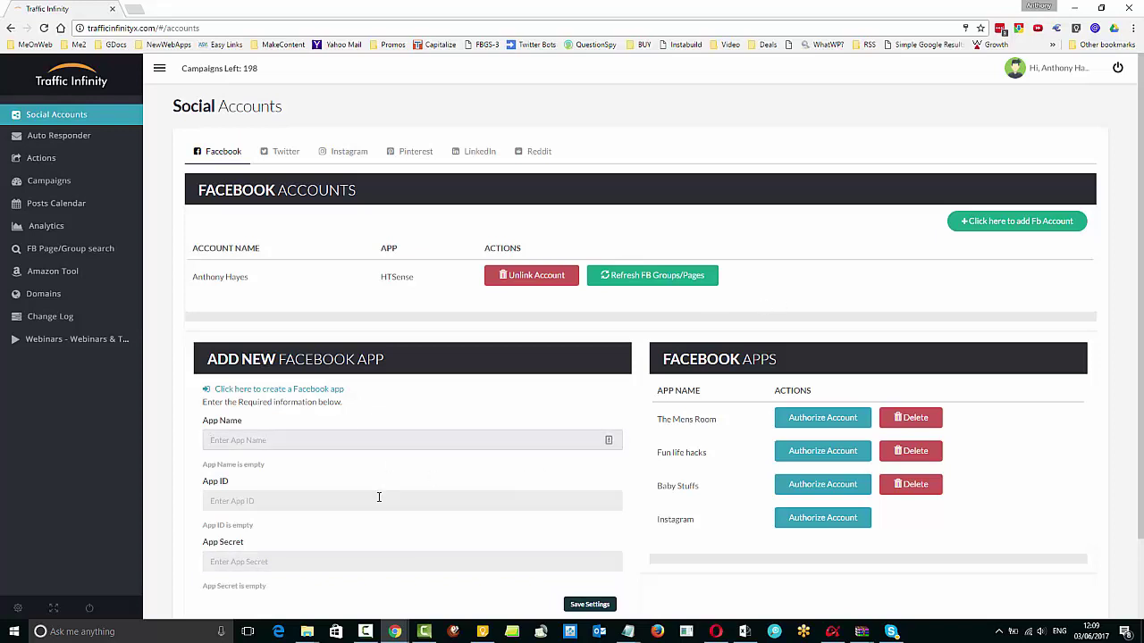
click(371, 559)
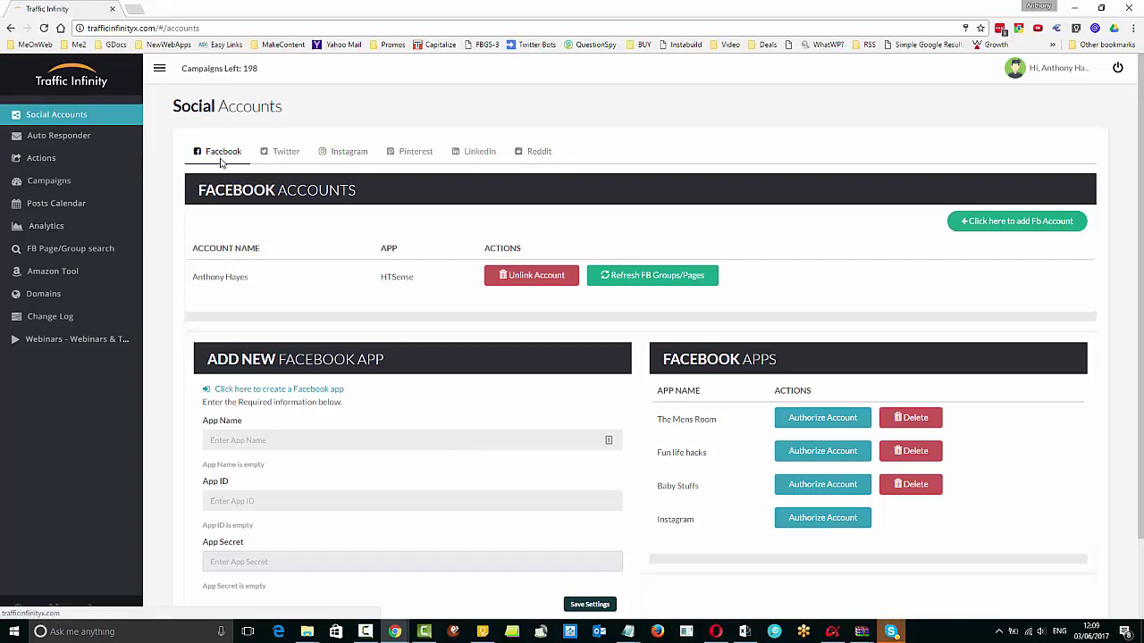
Look through the linked Twitter, Instagram, Pinterest, LinkedIn and Reddit social accounts.
click(277, 154)
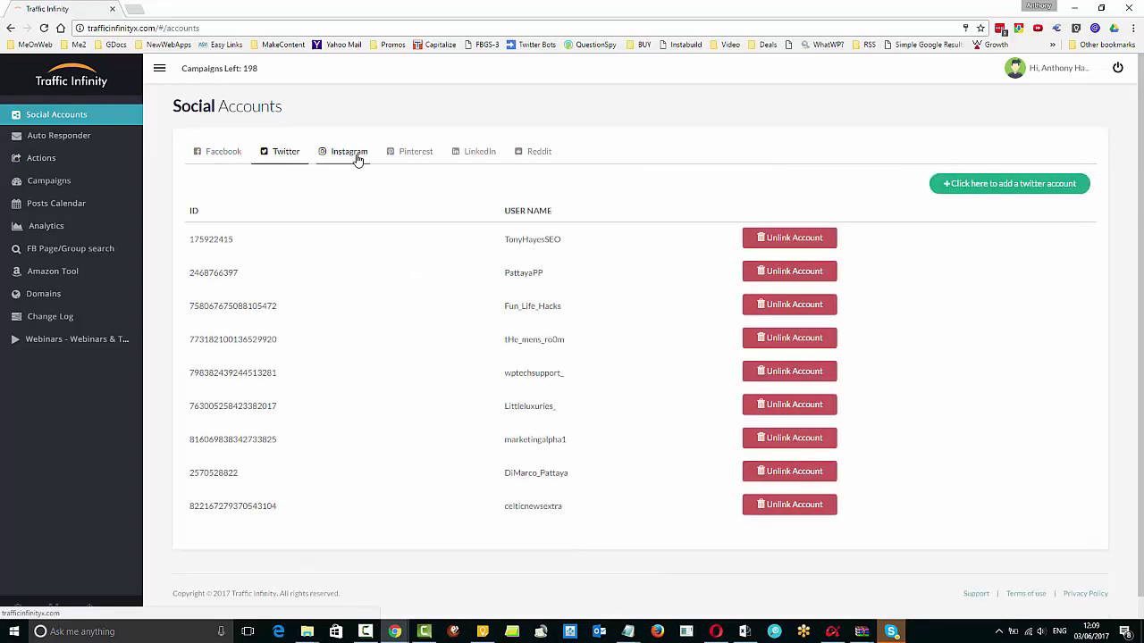
click(358, 152)
click(417, 154)
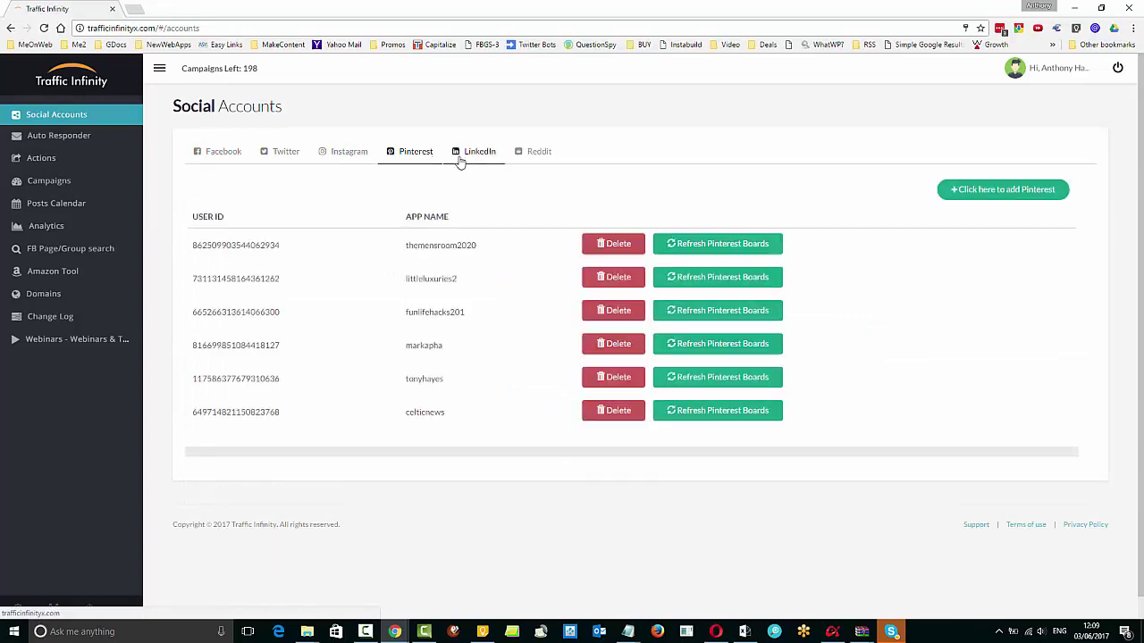
click(480, 153)
click(541, 153)
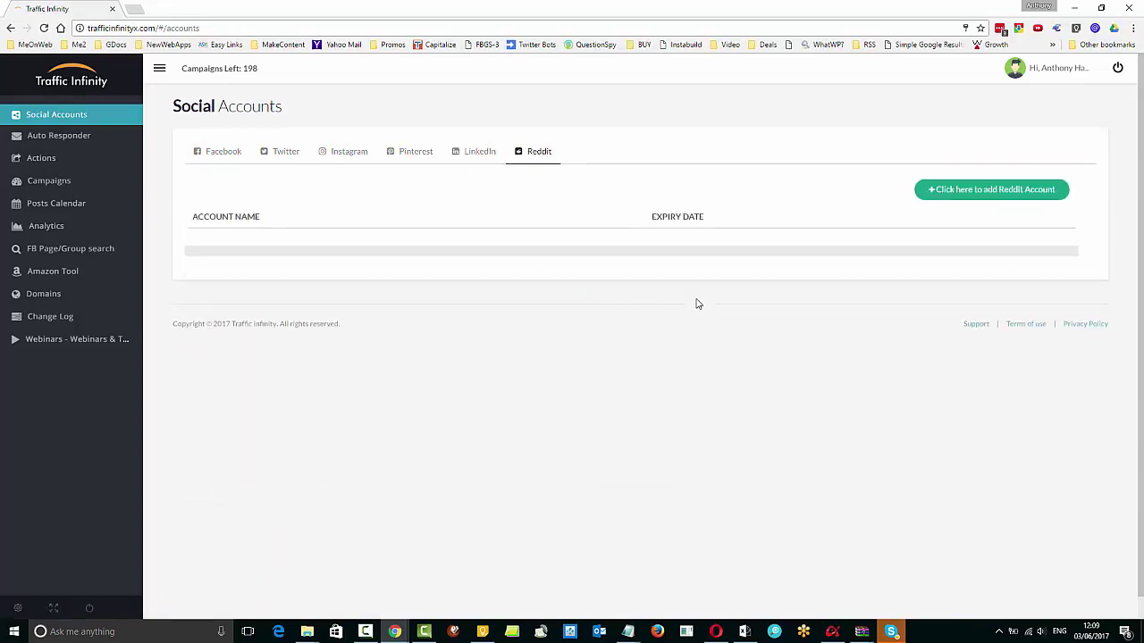
Return to the Facebook accounts and go over the three fields required for a new Facebook app again.
click(224, 153)
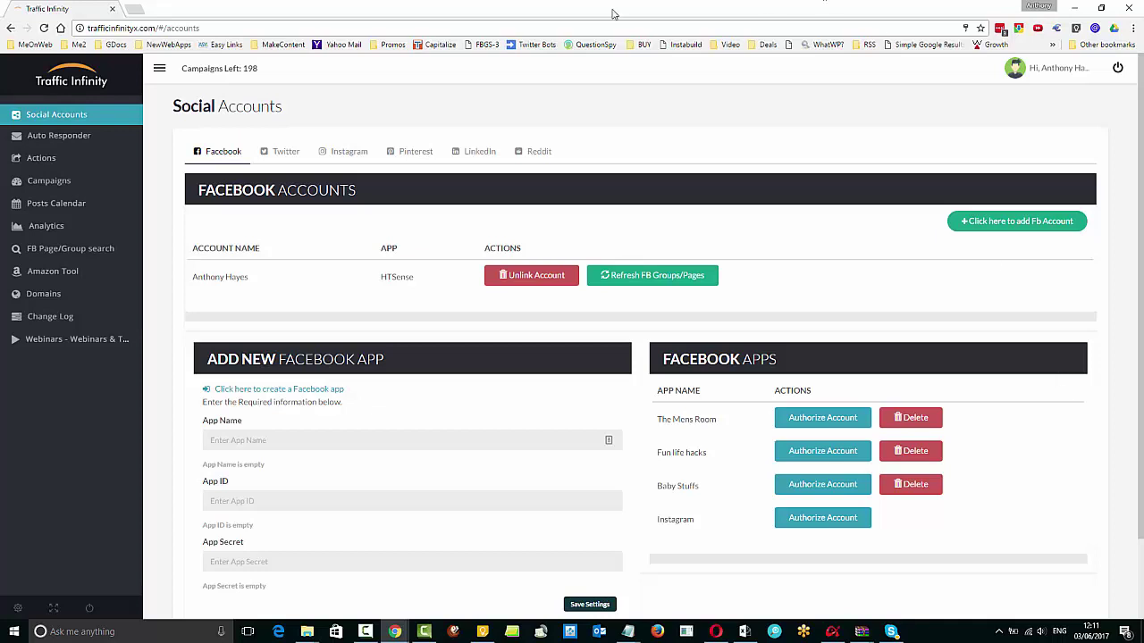
click(388, 441)
click(384, 502)
click(370, 564)
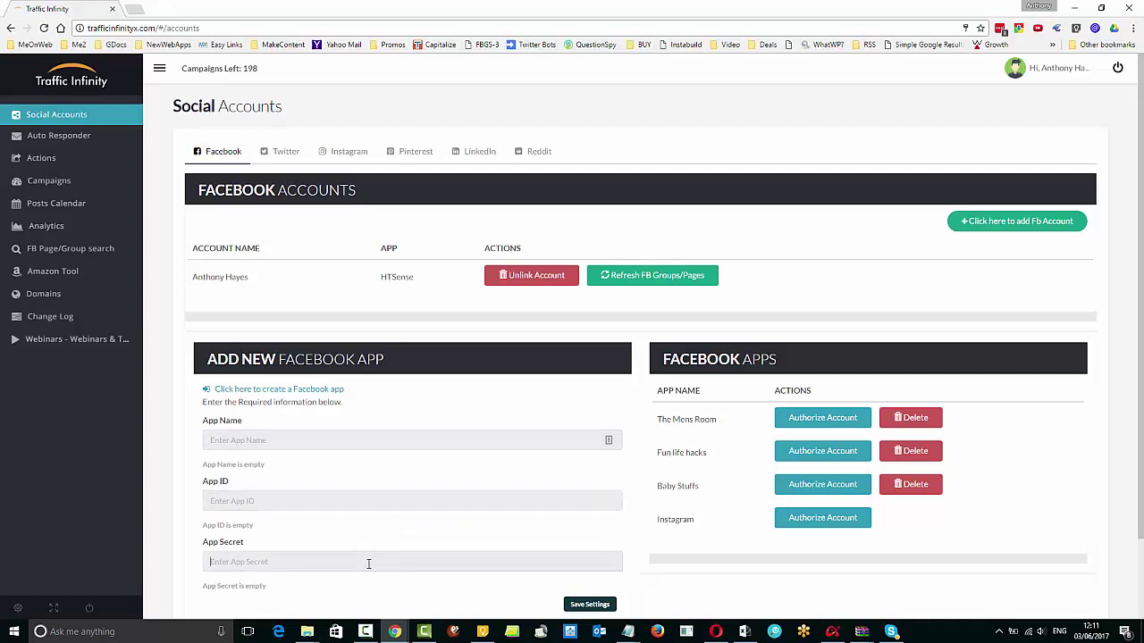
Add a Twitter account and authorize Traffic Infinity to use it.
click(270, 151)
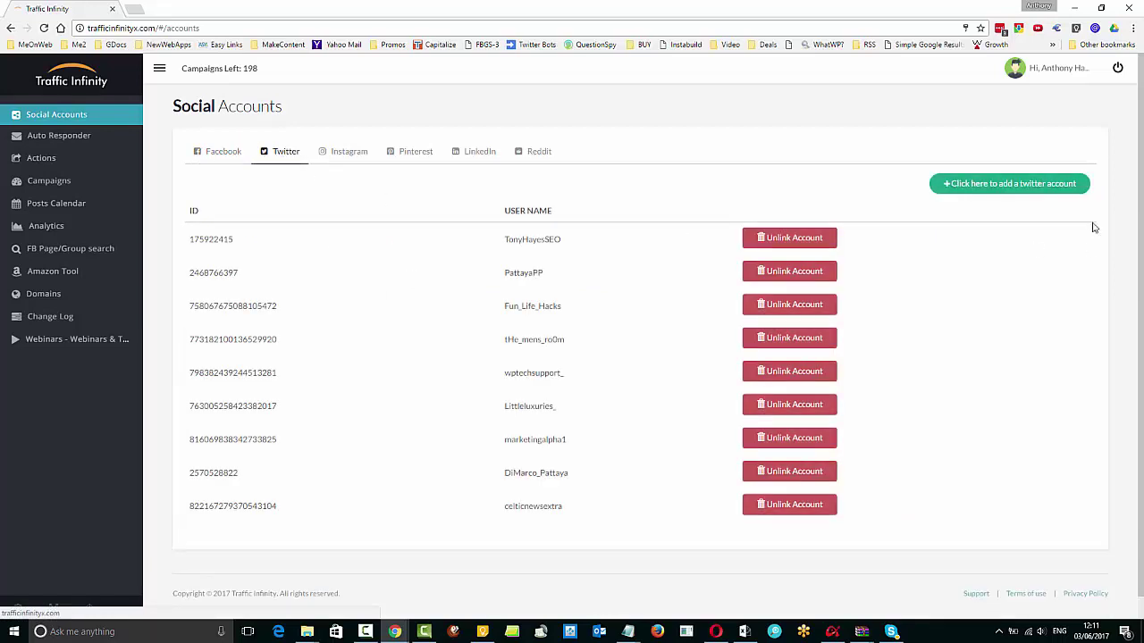
click(1007, 186)
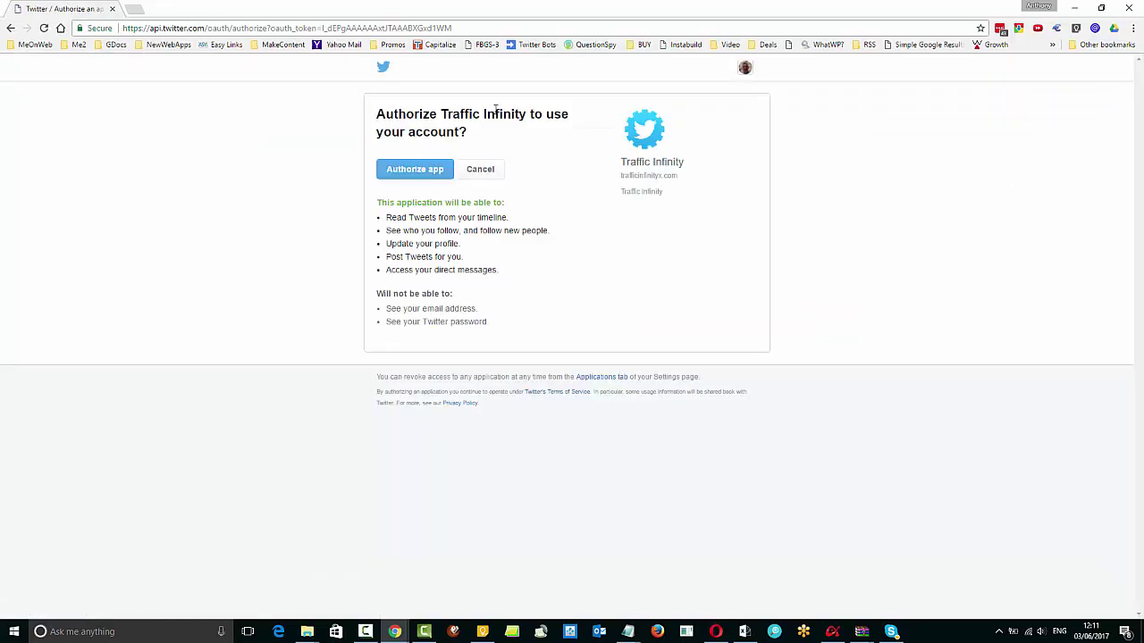
click(417, 170)
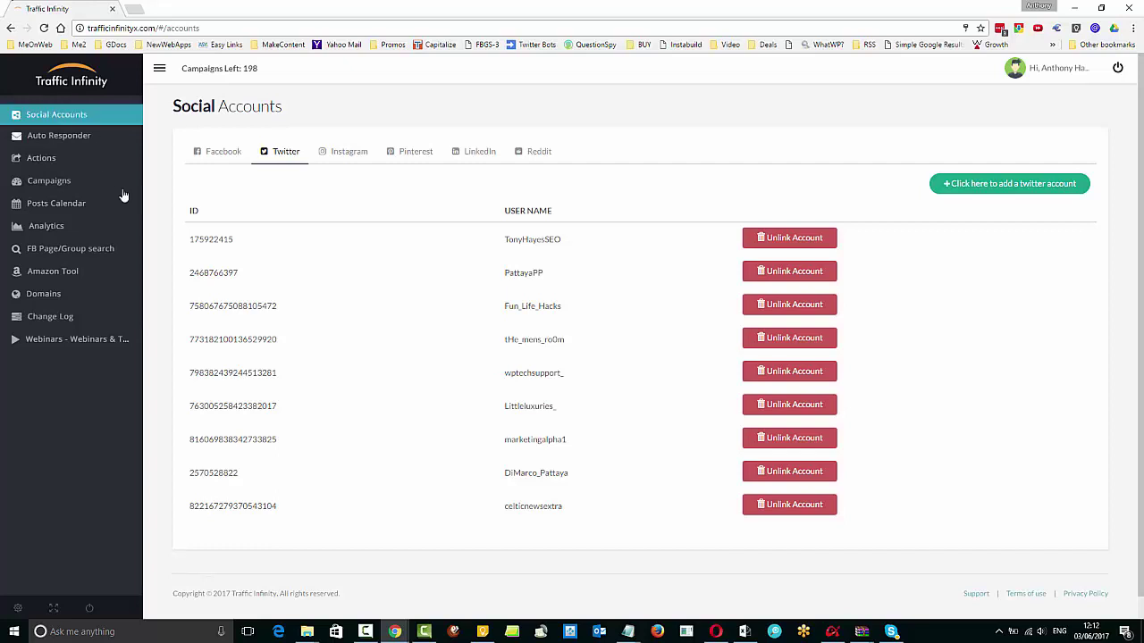
Check which app the linked Facebook account uses.
click(216, 152)
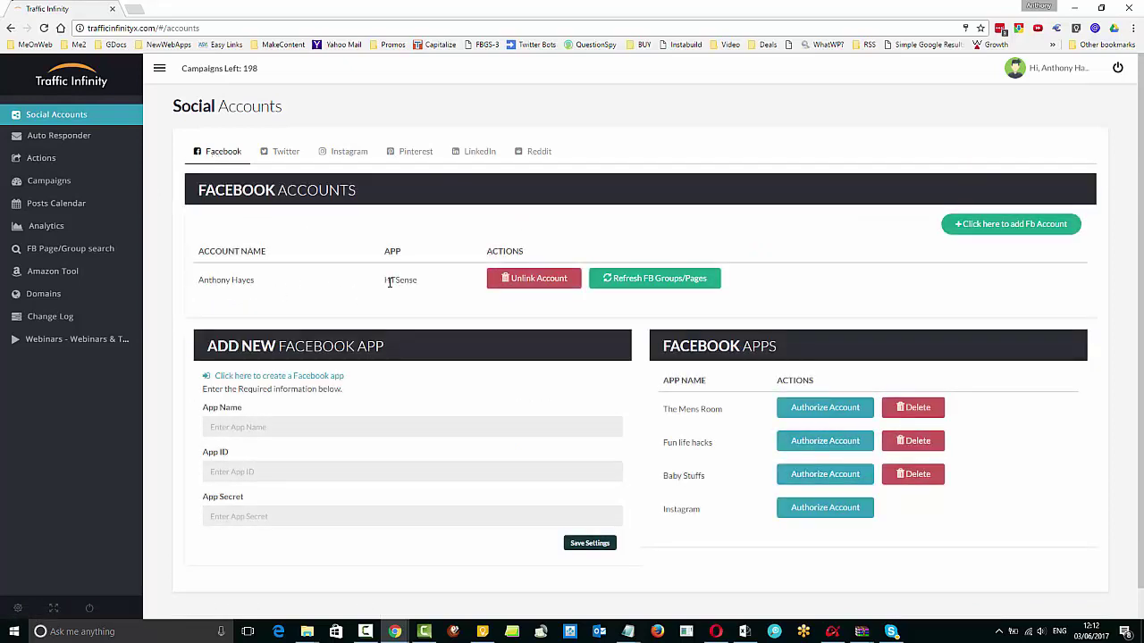
drag(385, 280, 420, 286)
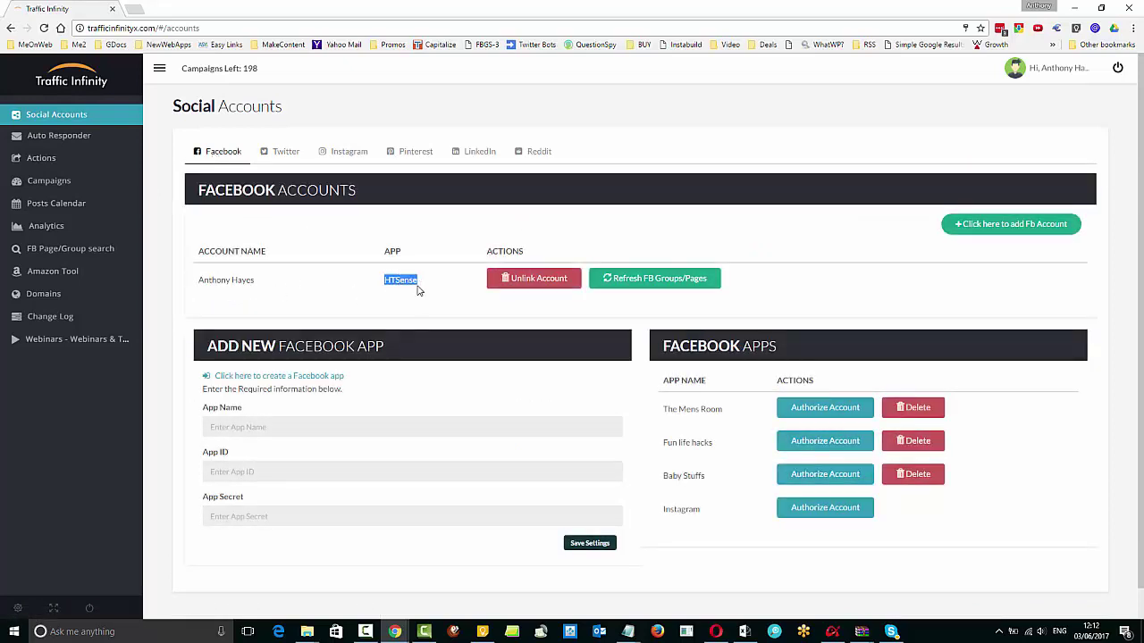
click(1116, 426)
Refresh the list of the Main Aweber autoresponder.
click(53, 135)
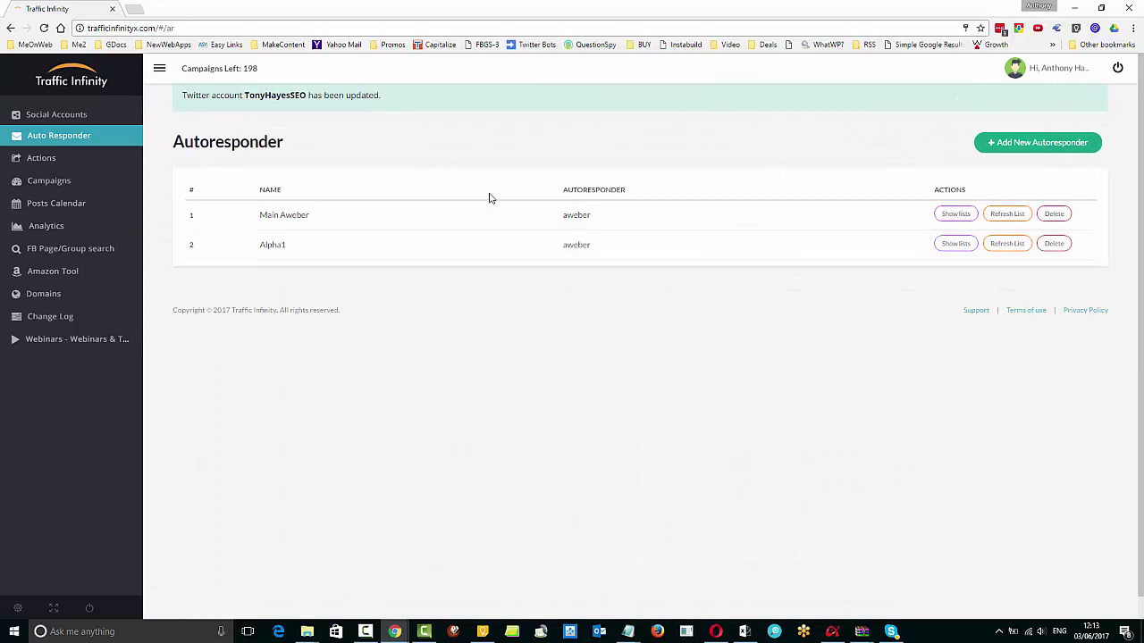
click(993, 218)
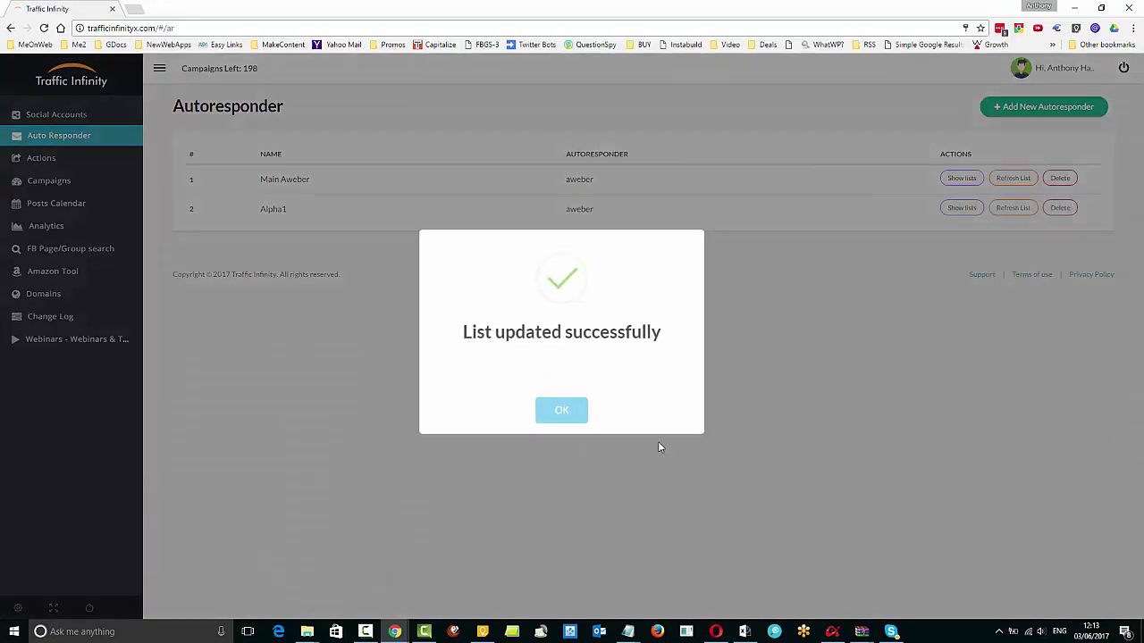
click(559, 413)
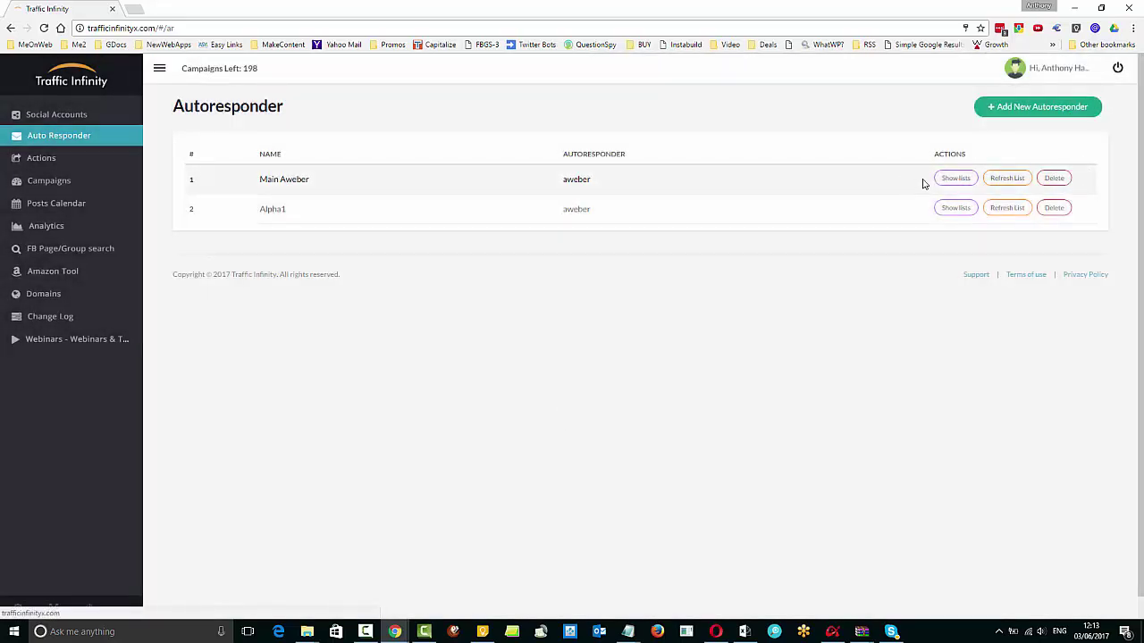
Show the Main Aweber autoresponder's lists, look through them to the end, and close them.
click(955, 179)
scroll(1072, 374, down, 18)
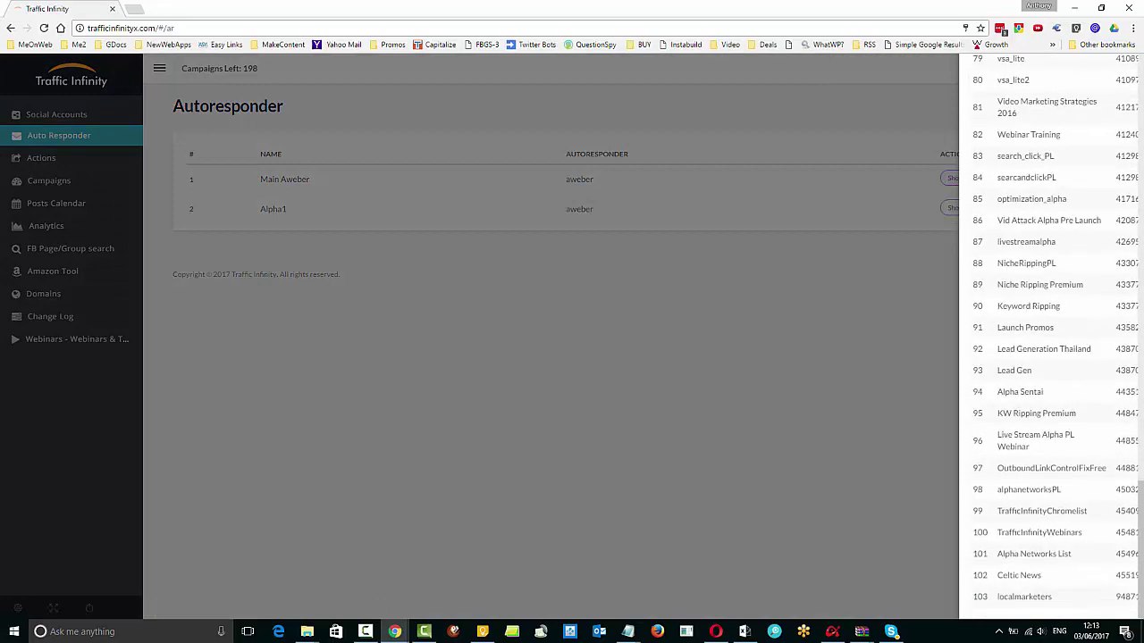
drag(1140, 551, 1140, 81)
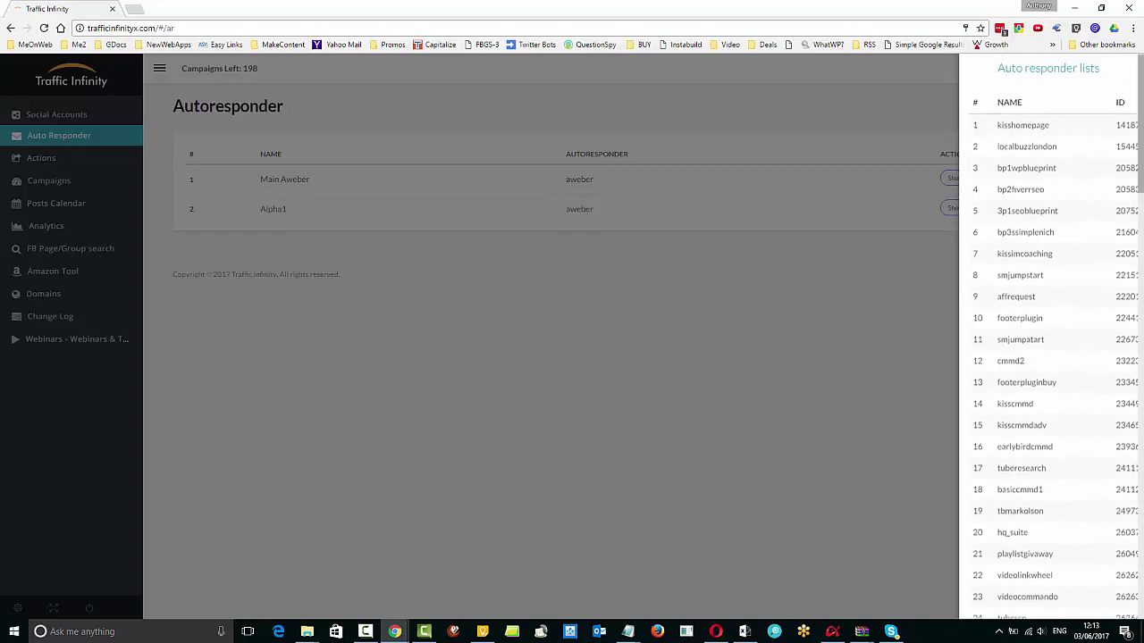
click(902, 116)
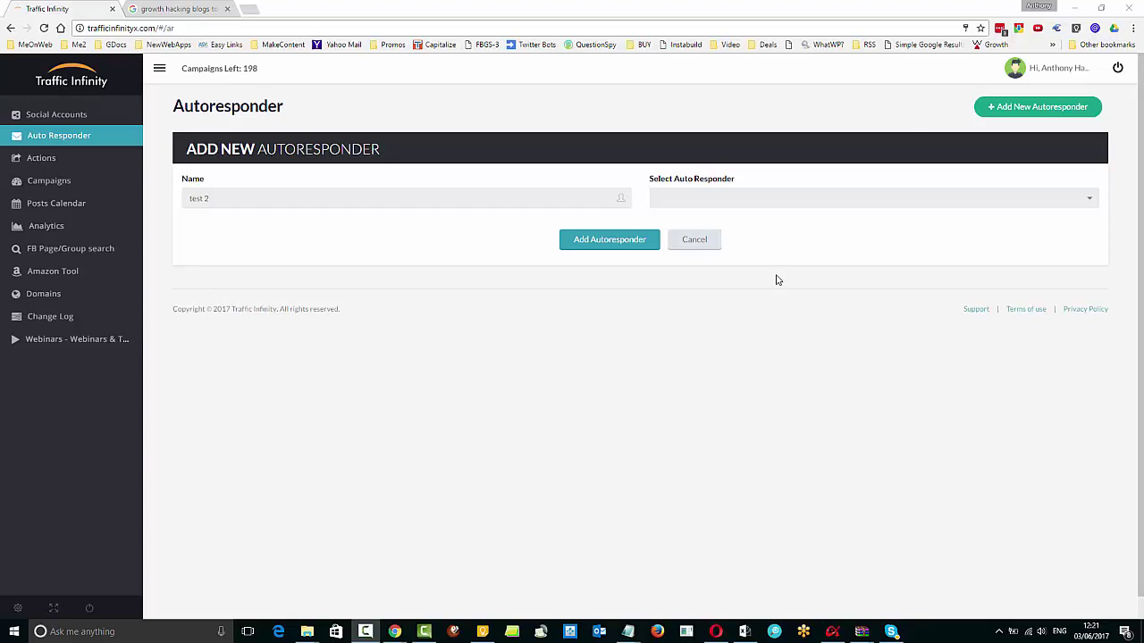
Open the "Backlinko ranking factors 2017" action for editing and insert "High Retention" before "Video Views!" in its CTA link text.
click(38, 159)
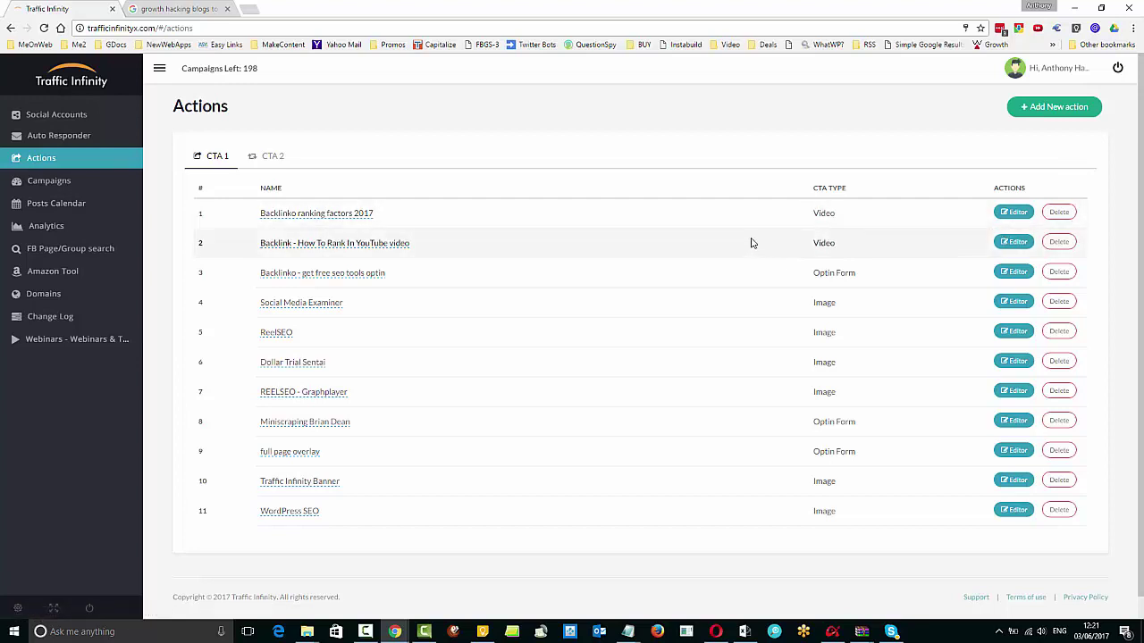
click(1014, 217)
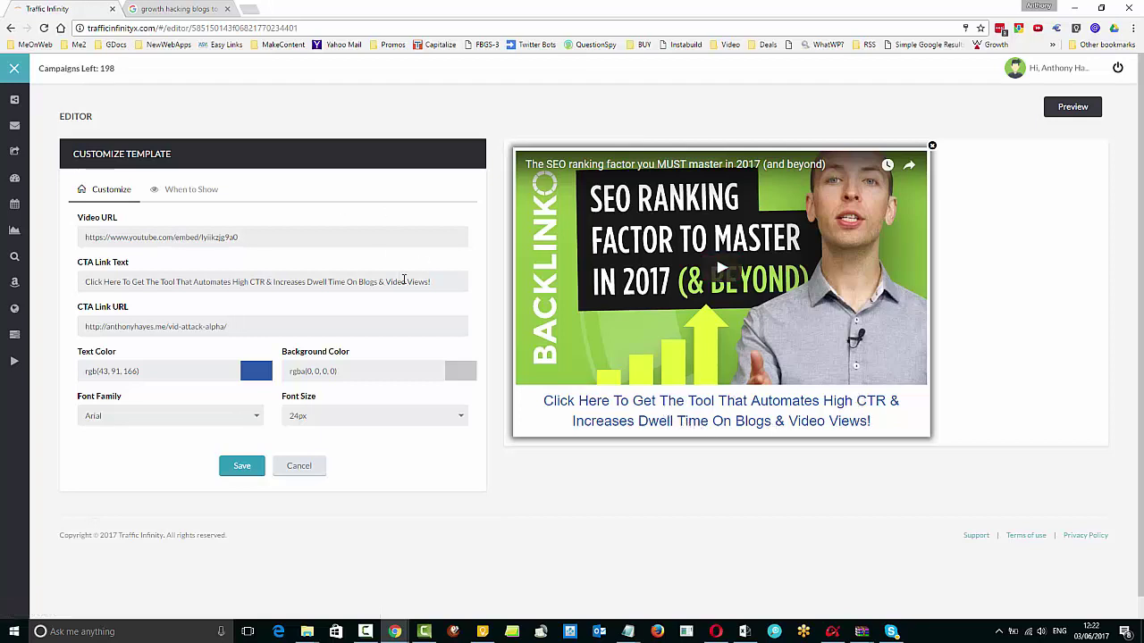
click(391, 281)
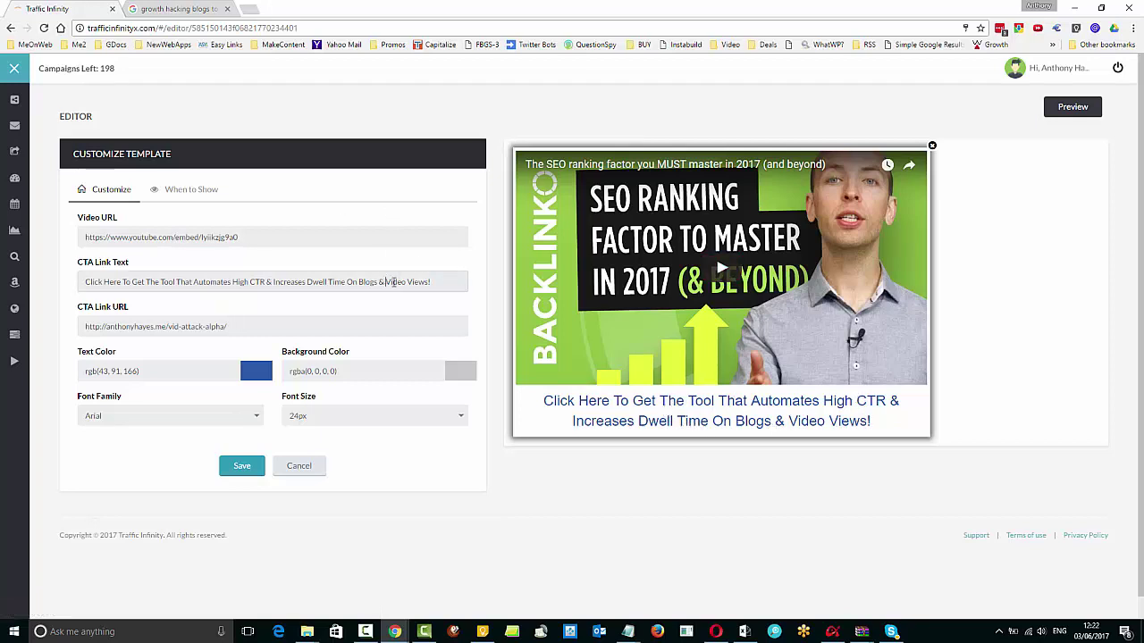
text(High Re)
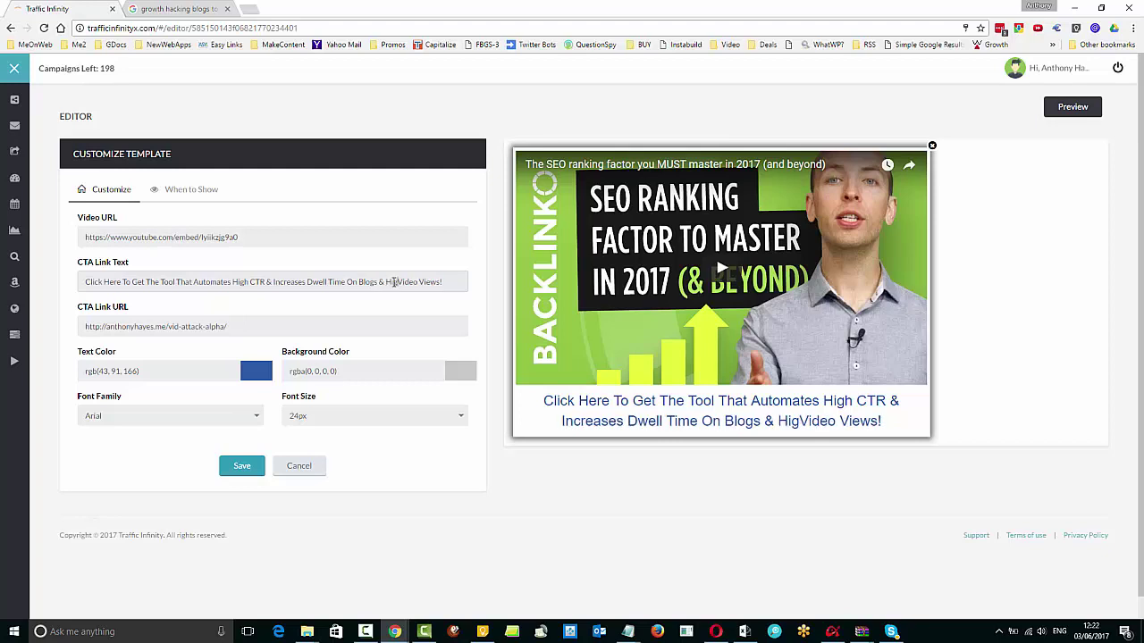
text(tention)
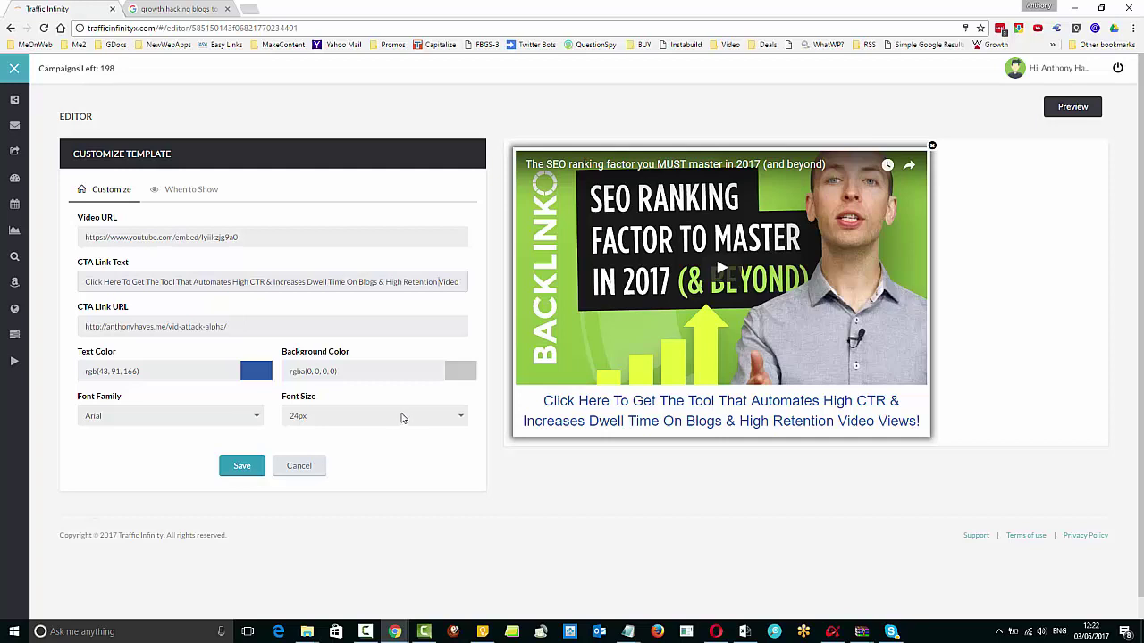
click(241, 326)
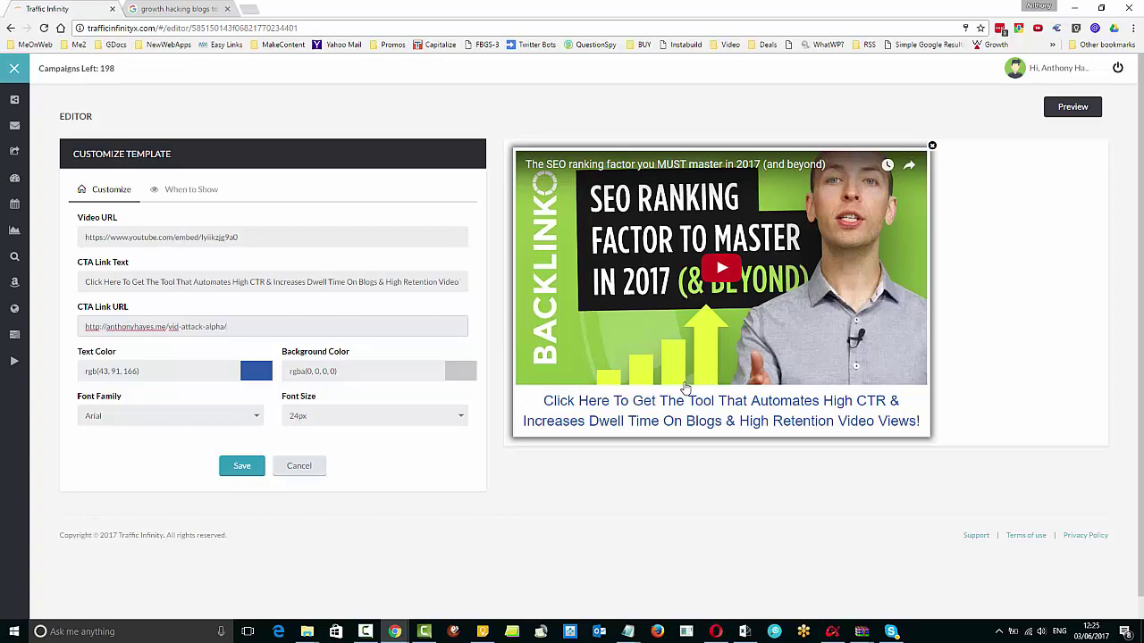
From the Google results, open the Appcues article on the 20 best growth hacking blogs and read down to the recommended blogs.
click(186, 9)
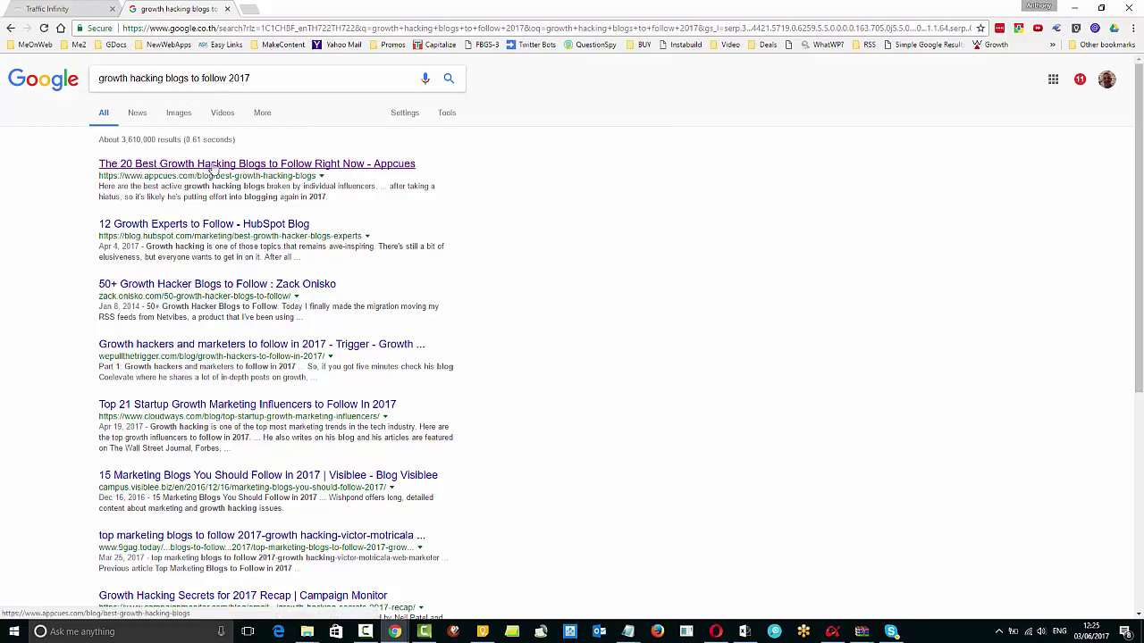
click(291, 168)
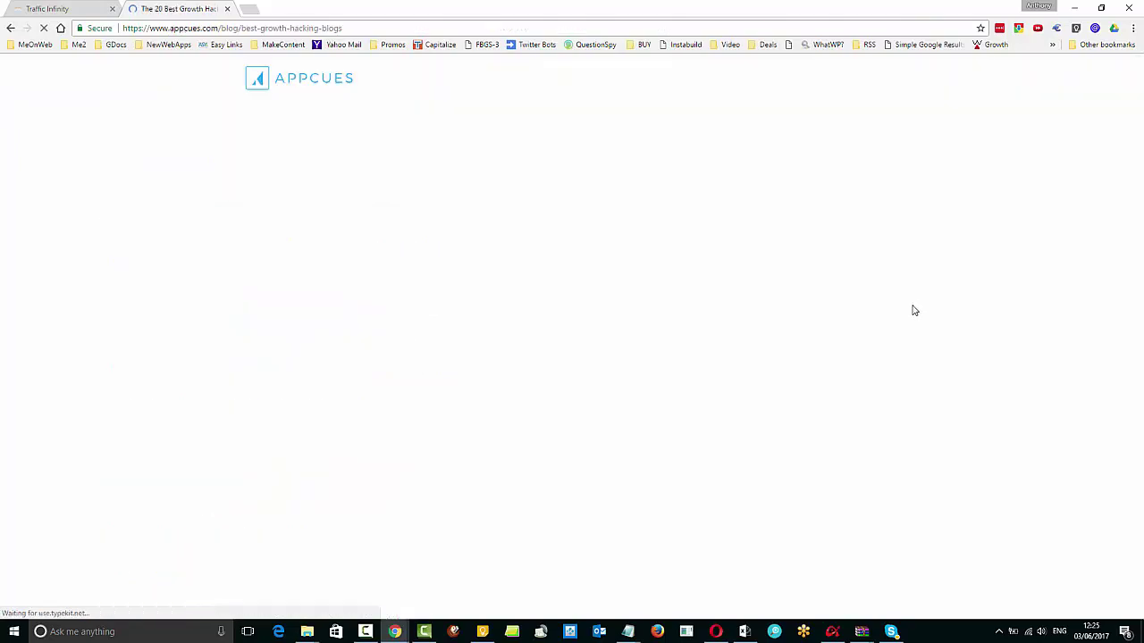
scroll(962, 368, down, 8)
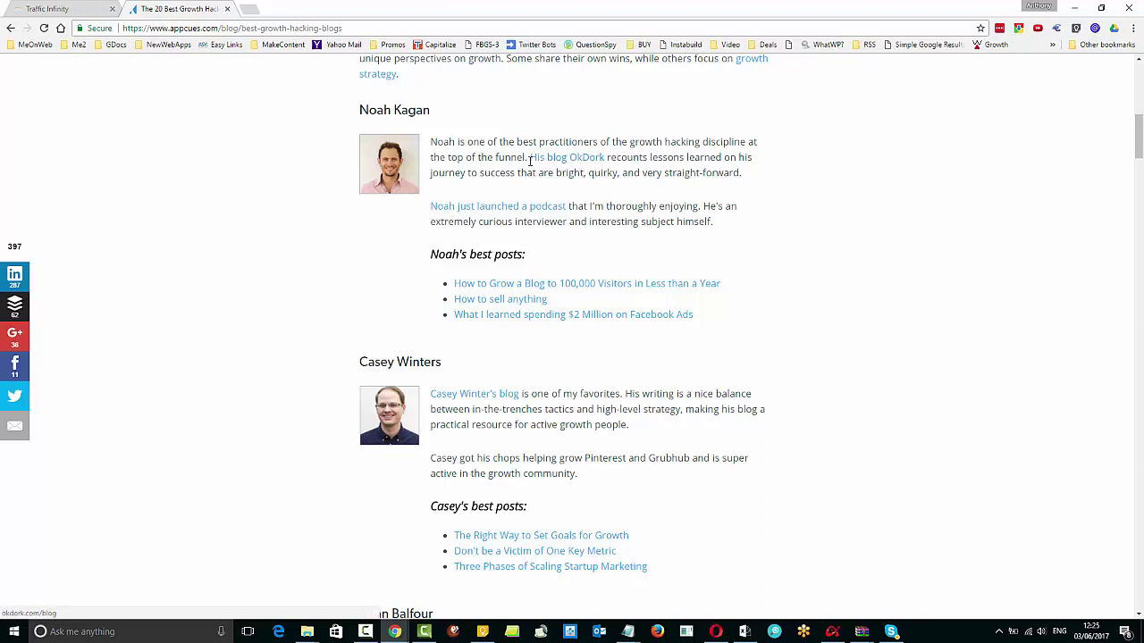
Open the OkDork blog linked in the article in a new tab and look through its latest posts and best articles.
right_click(579, 164)
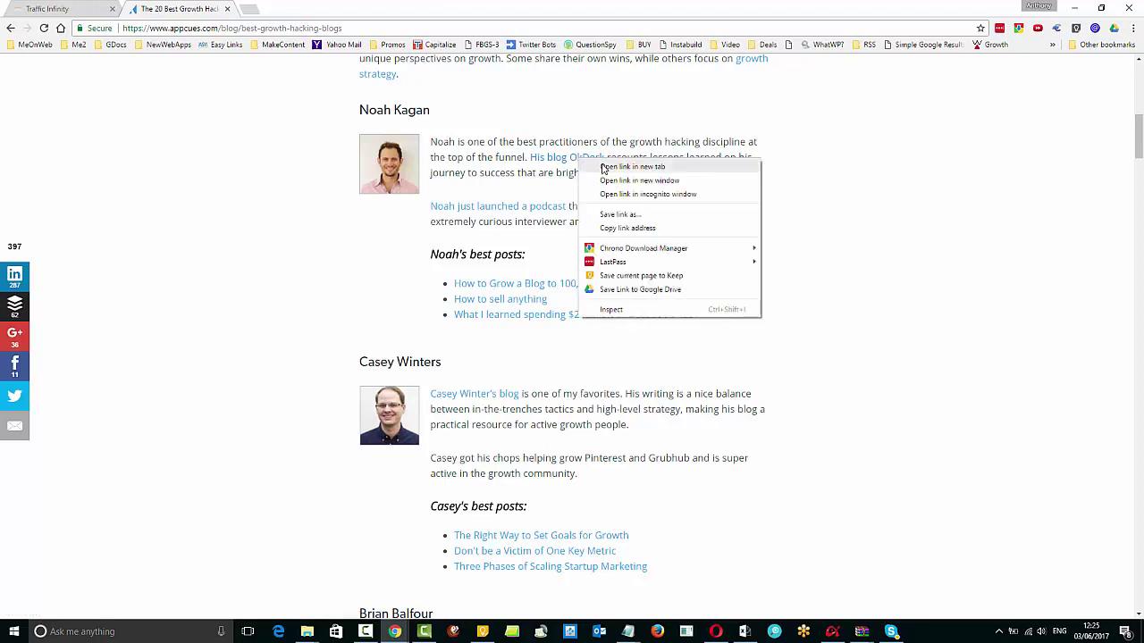
click(608, 170)
click(300, 8)
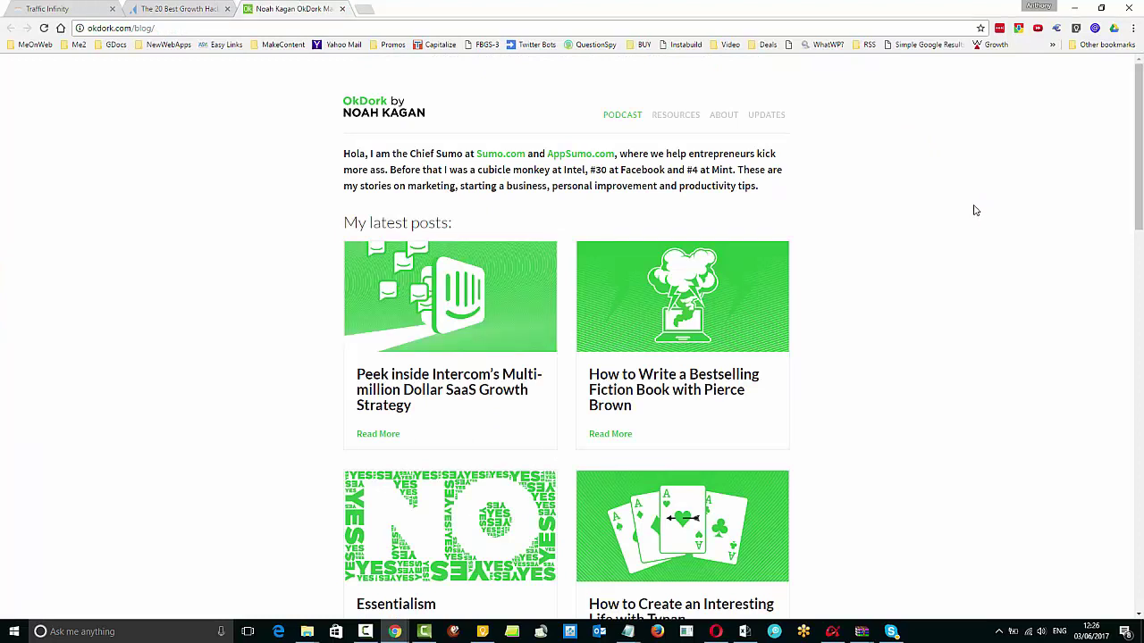
scroll(975, 209, down, 3)
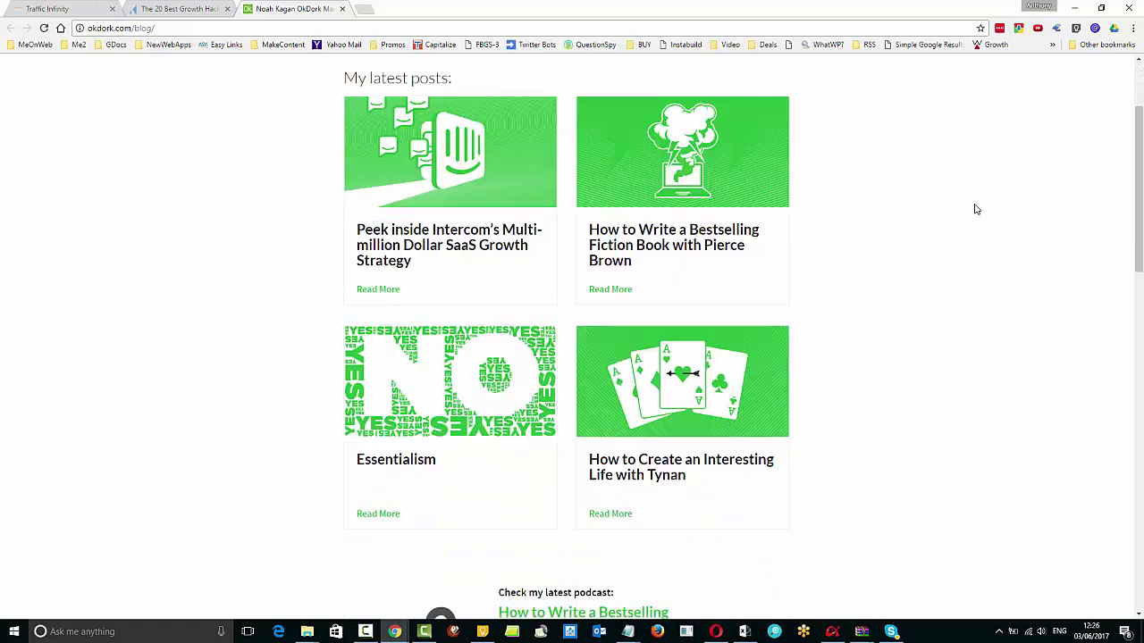
scroll(976, 209, up, 3)
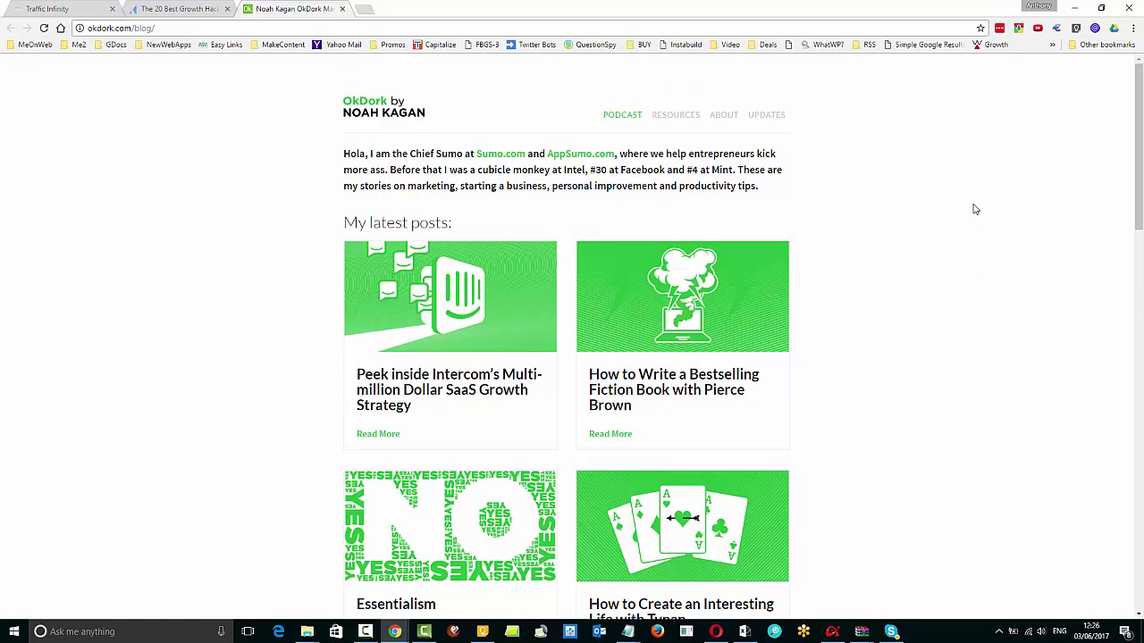
scroll(976, 209, down, 8)
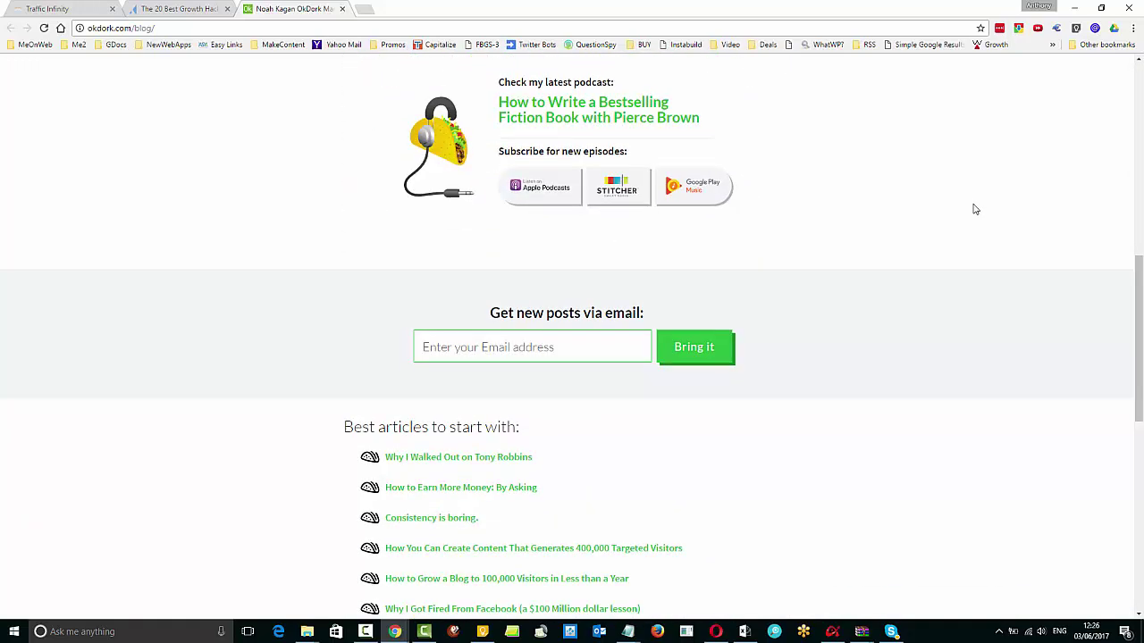
Open OkDork's full archive from the blog page in a new tab, look through the most recent posts, and close the archive.
scroll(976, 209, down, 3)
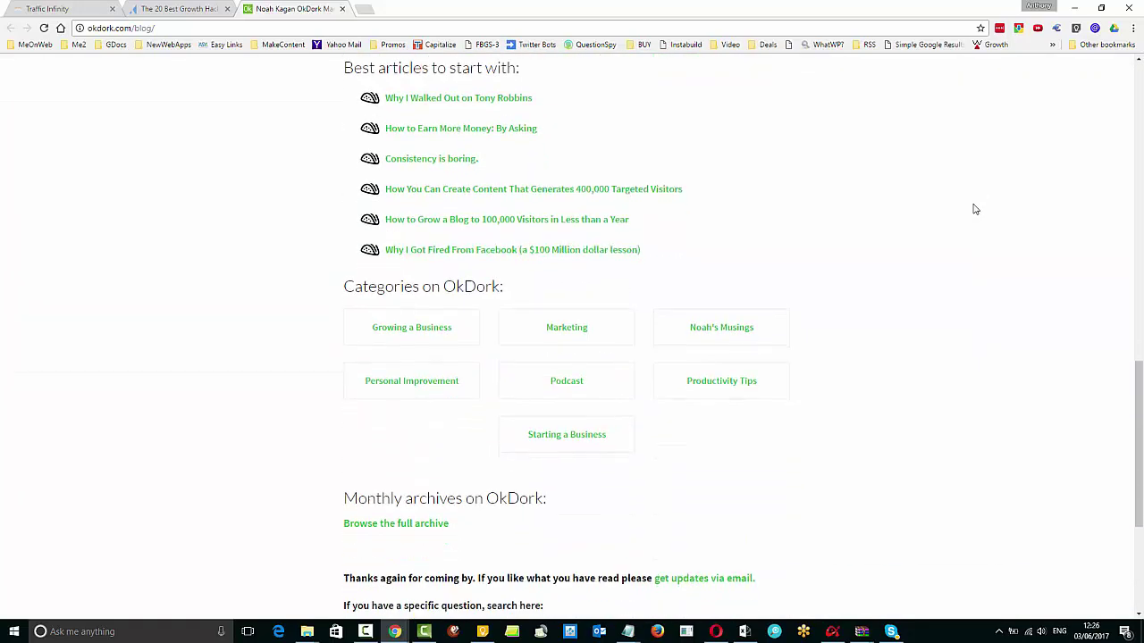
scroll(976, 209, down, 3)
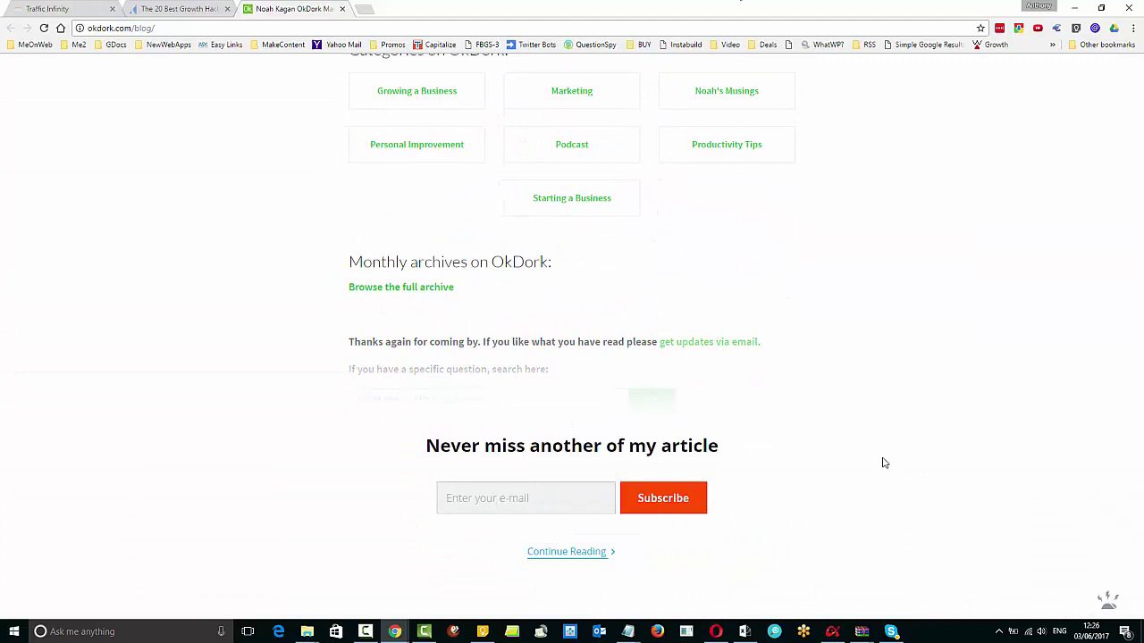
right_click(411, 291)
click(441, 297)
click(393, 8)
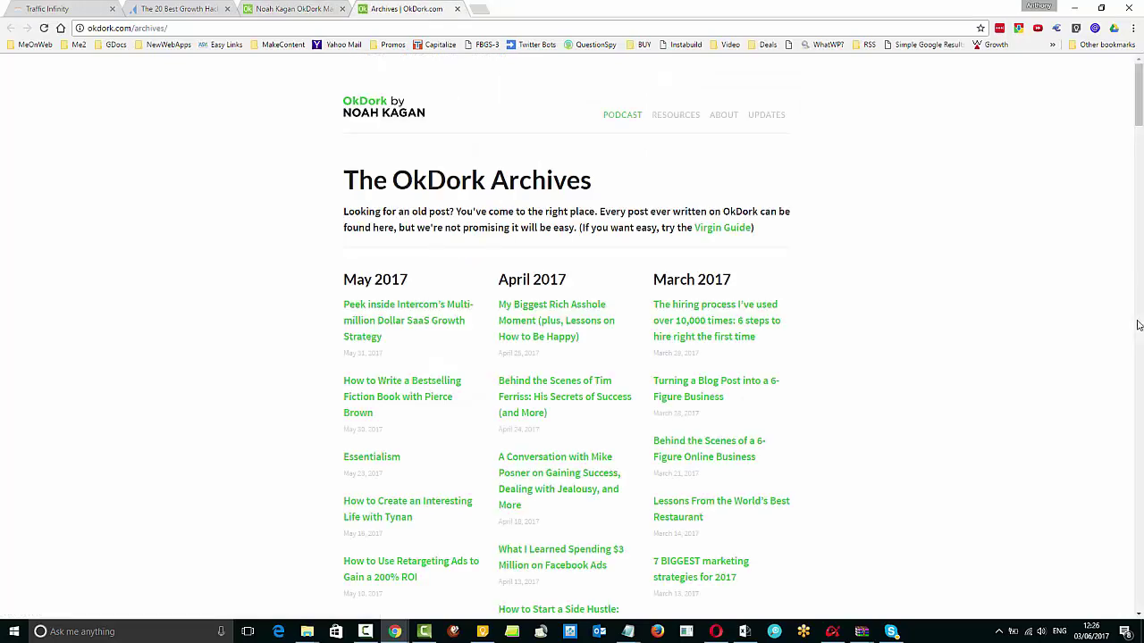
scroll(703, 312, down, 2)
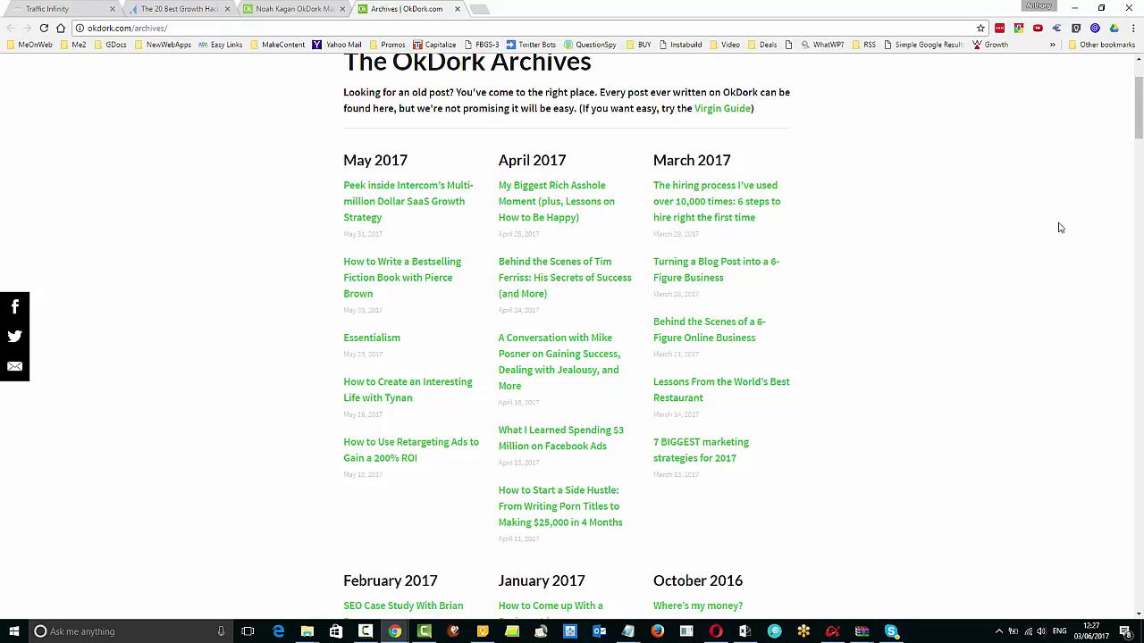
drag(1139, 123, 1138, 109)
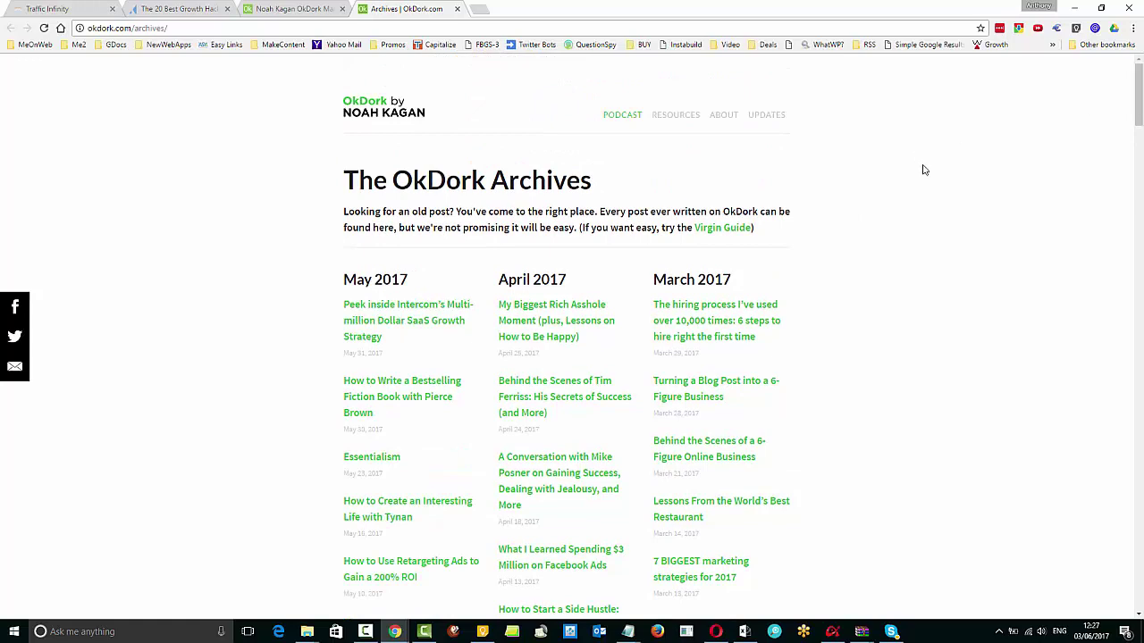
scroll(1024, 334, down, 2)
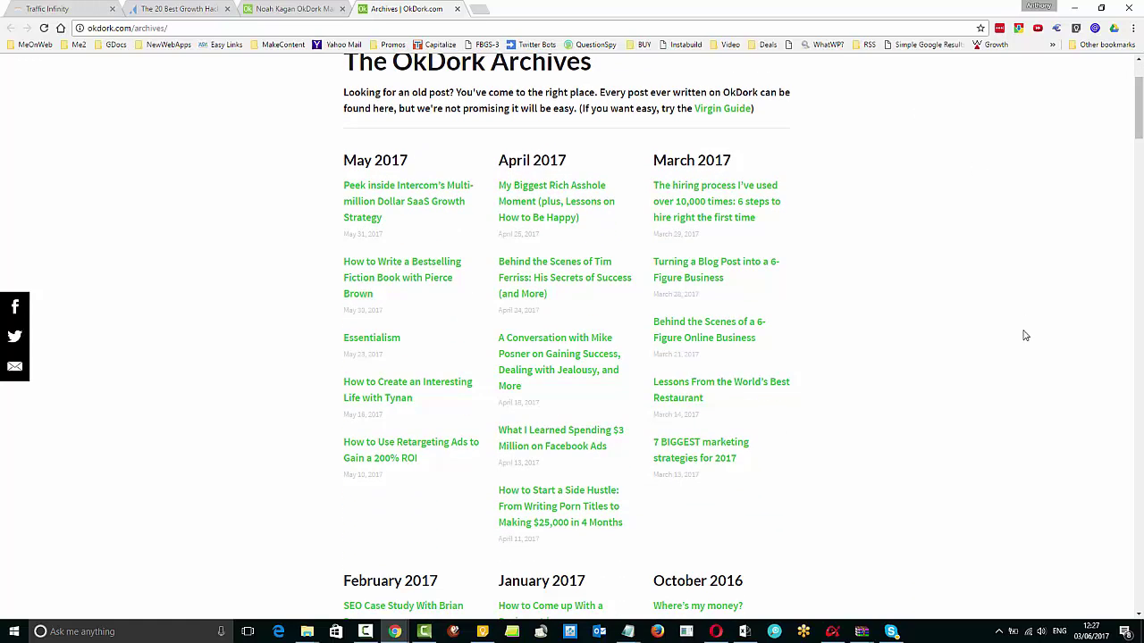
scroll(1025, 335, up, 1)
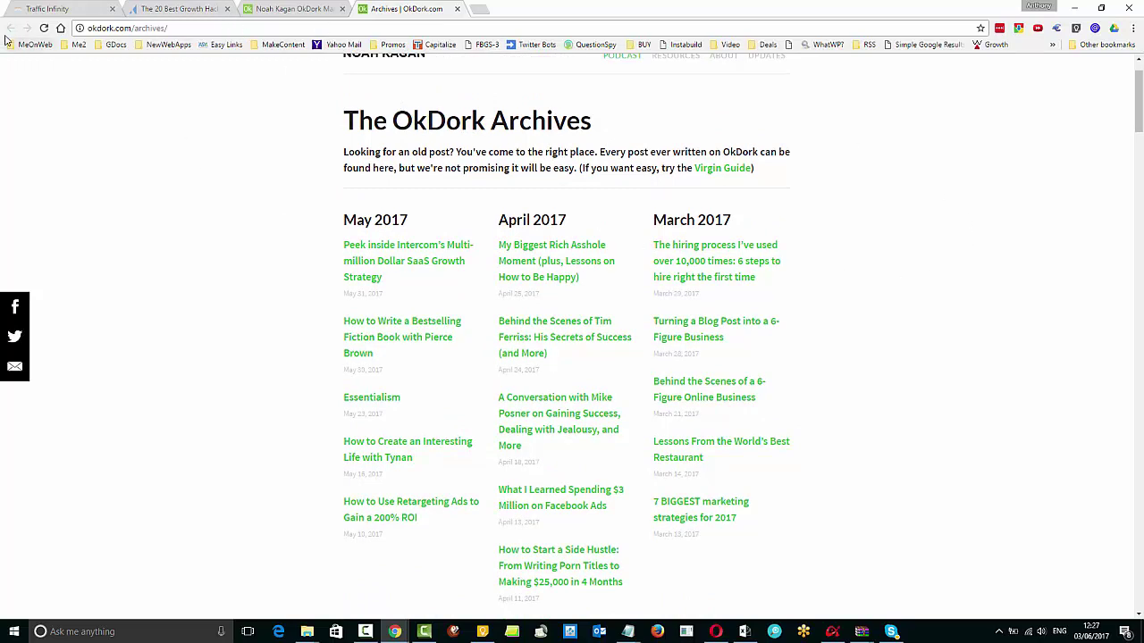
click(457, 9)
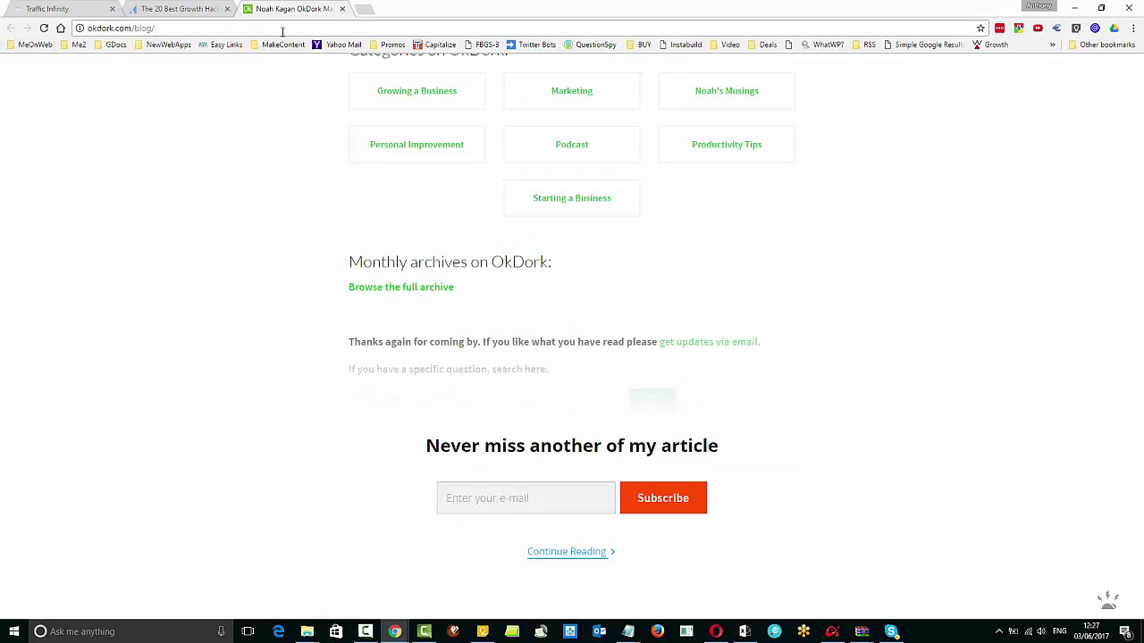
Load the blog's RSS feed at okdork.com/blog/feed/ and copy the feed's address.
text(feed)
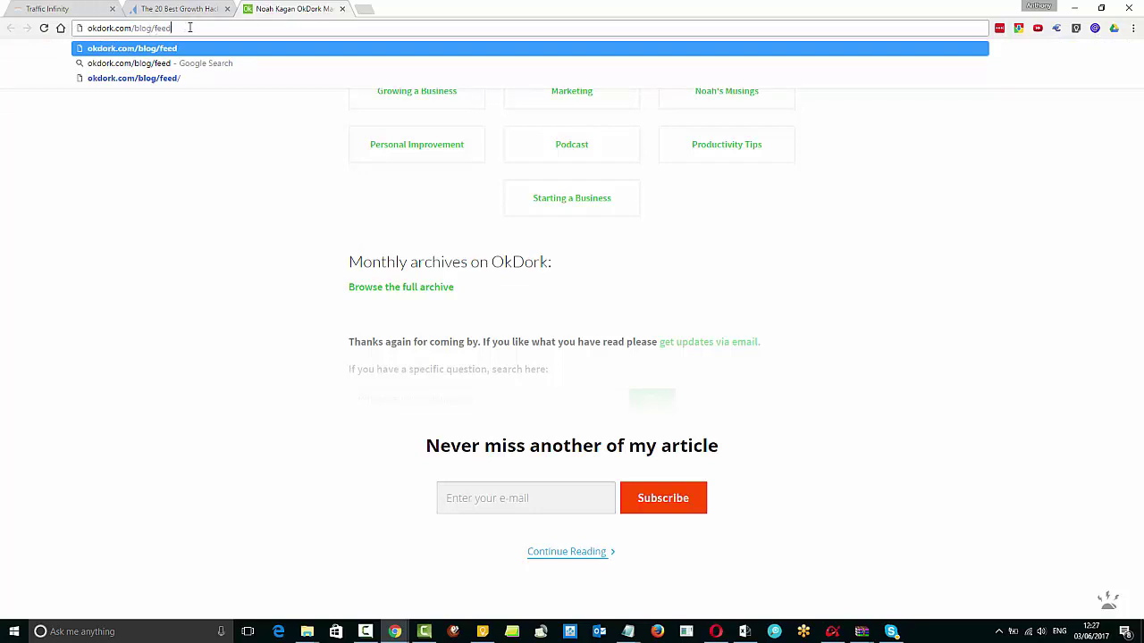
text(/)
key(Return)
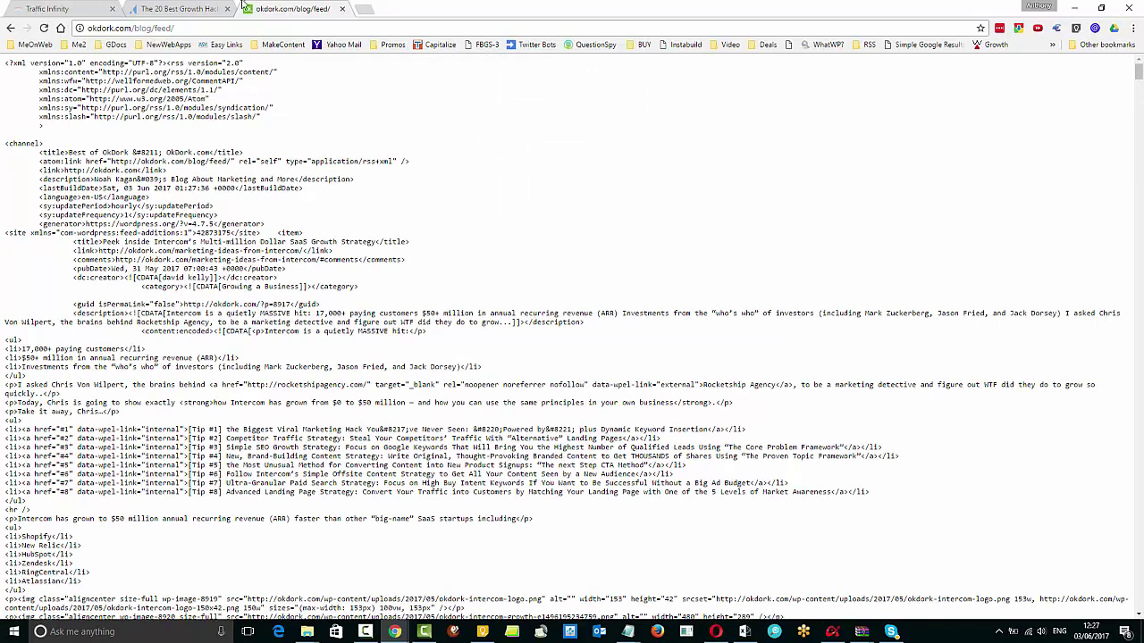
click(239, 29)
key(ctrl+c)
right_click(239, 28)
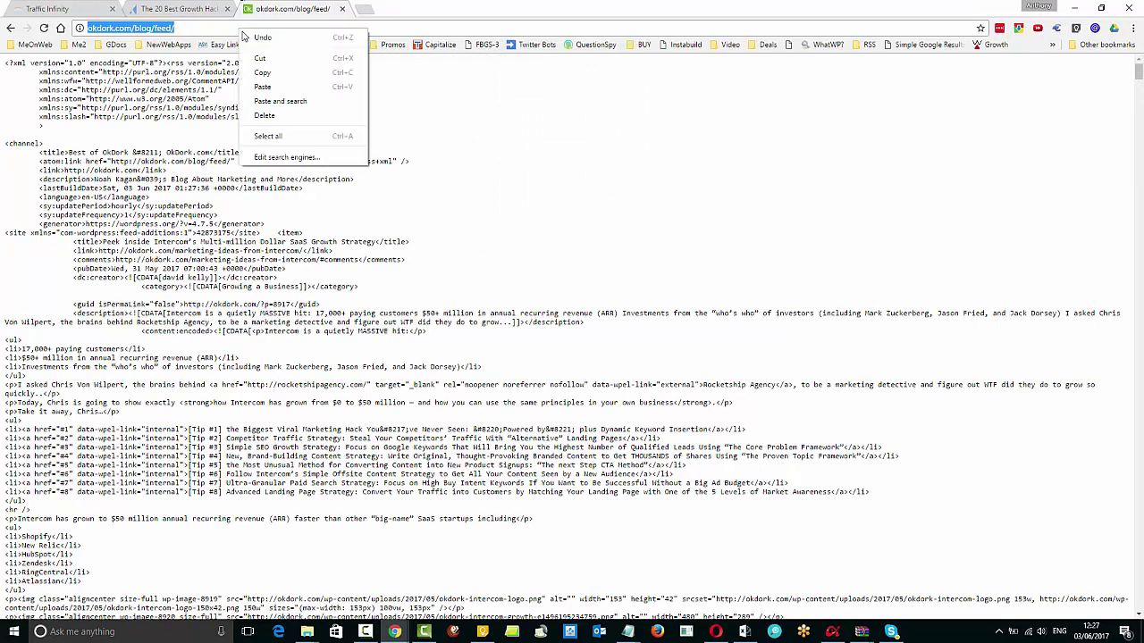
click(302, 78)
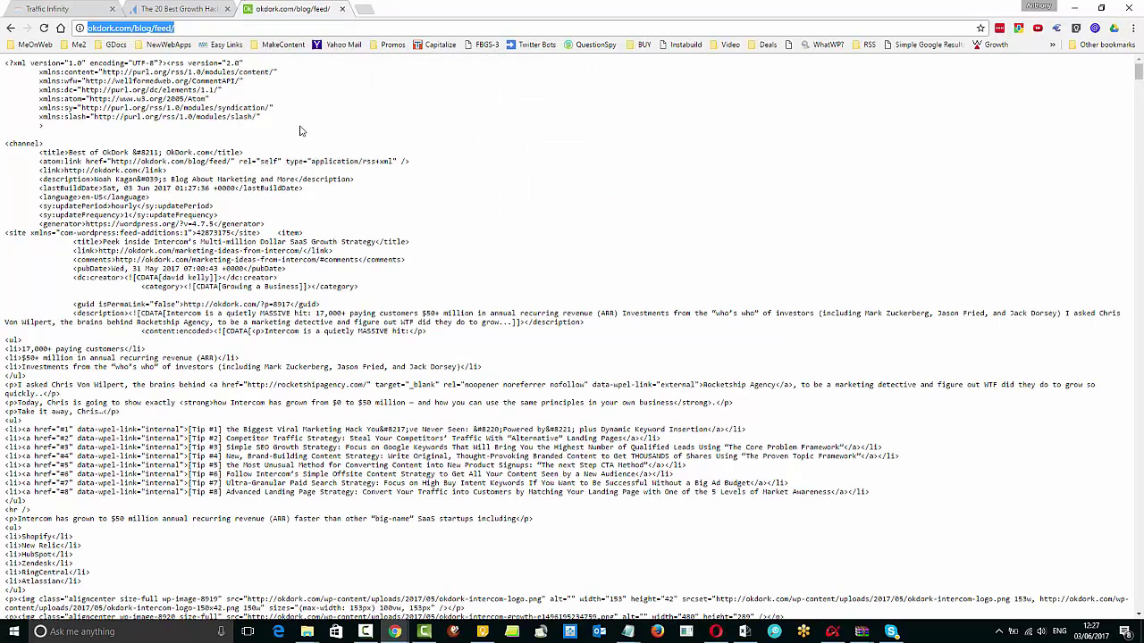
click(49, 9)
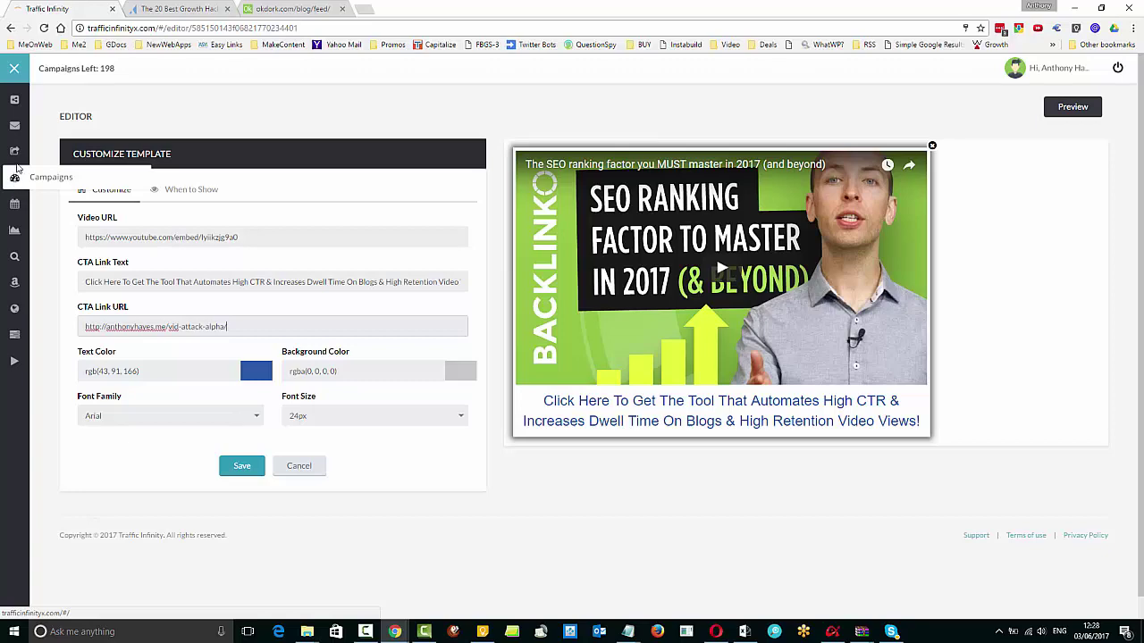
click(14, 178)
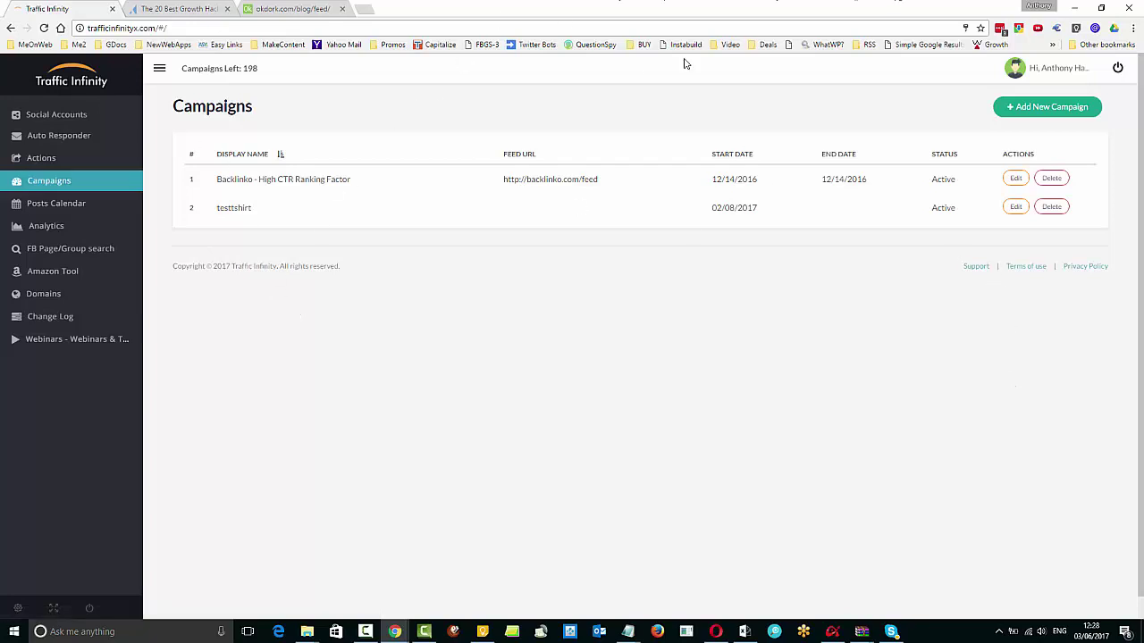
click(1042, 109)
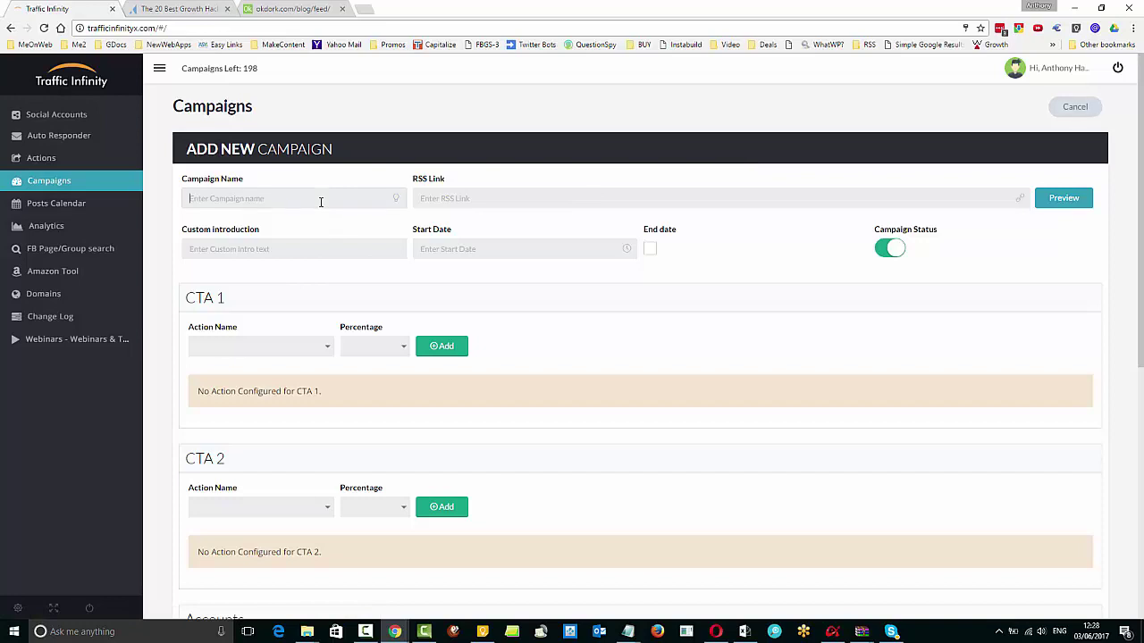
text(Noah Kagan)
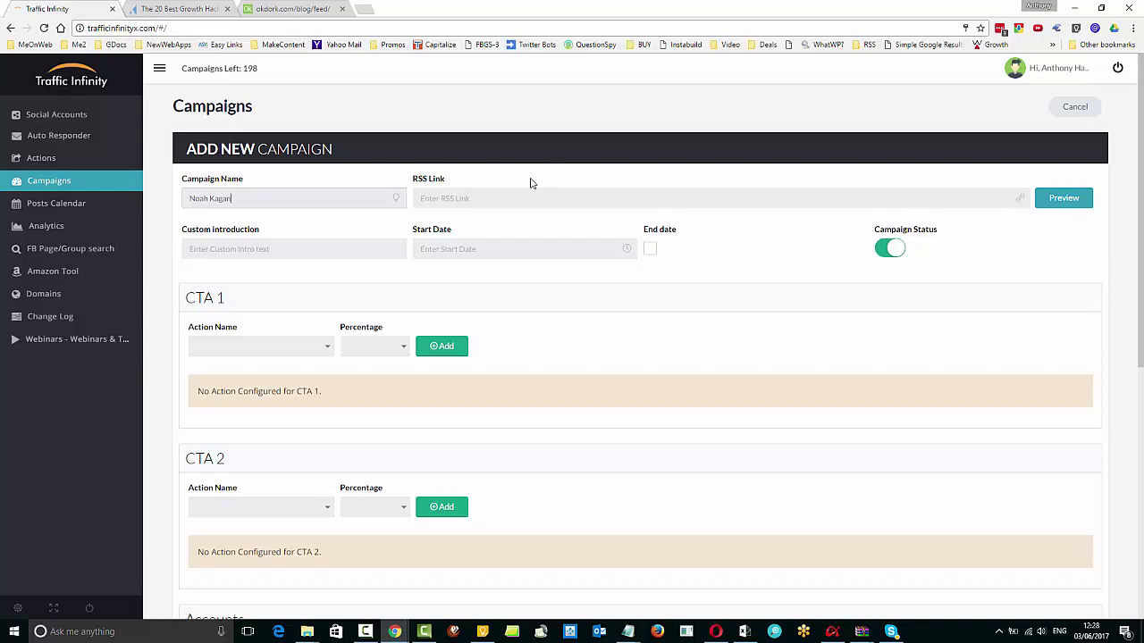
key(ctrl+v)
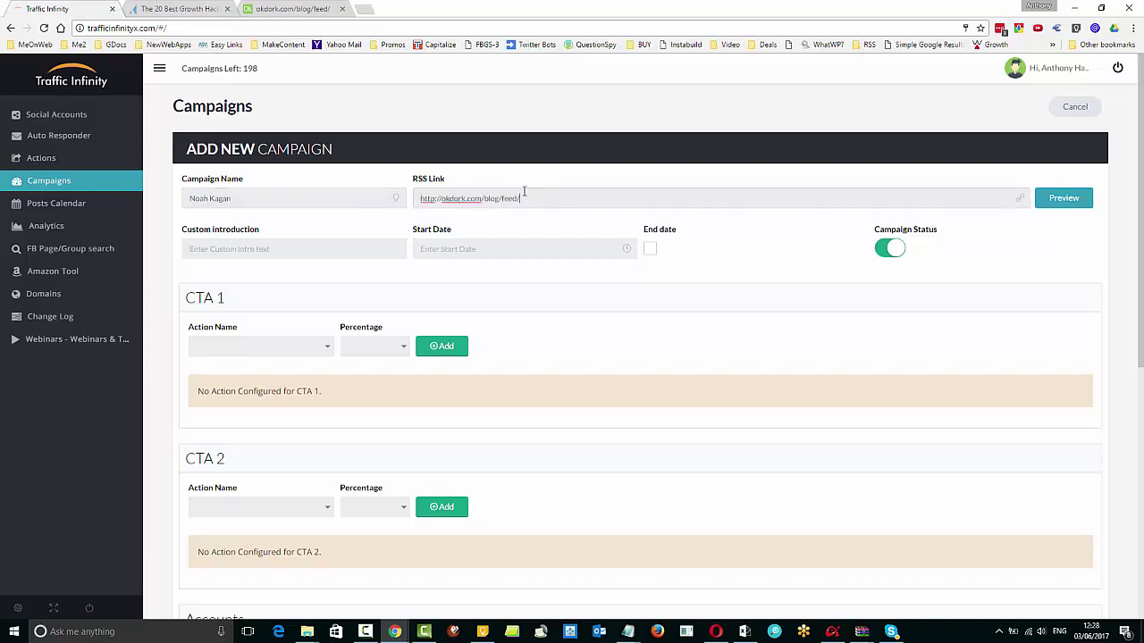
Set the campaign's custom introduction to "Brilliant New Blog Post From Noah Kagan" and its start date to 06/03/2017.
click(224, 247)
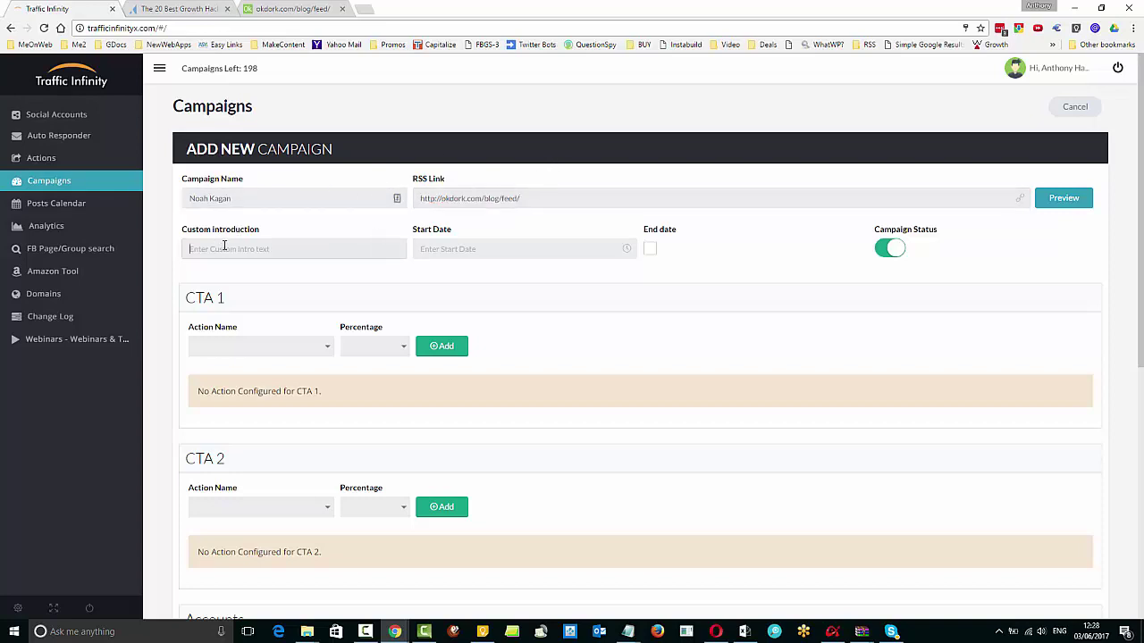
text(Brilliant New Blog Po)
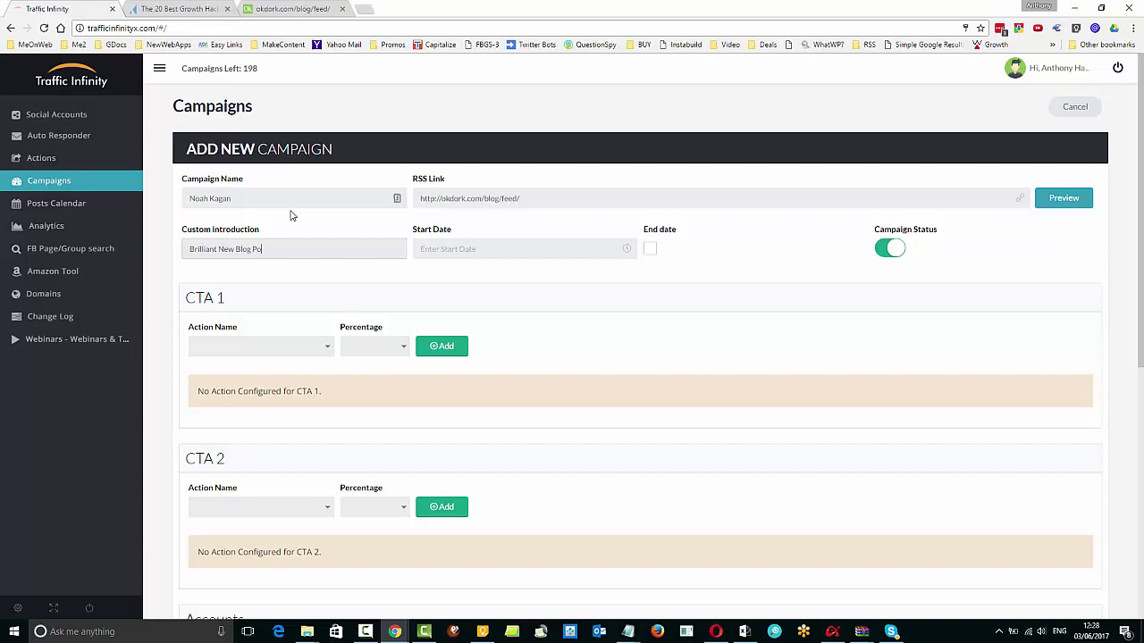
text(st From Noah kagan)
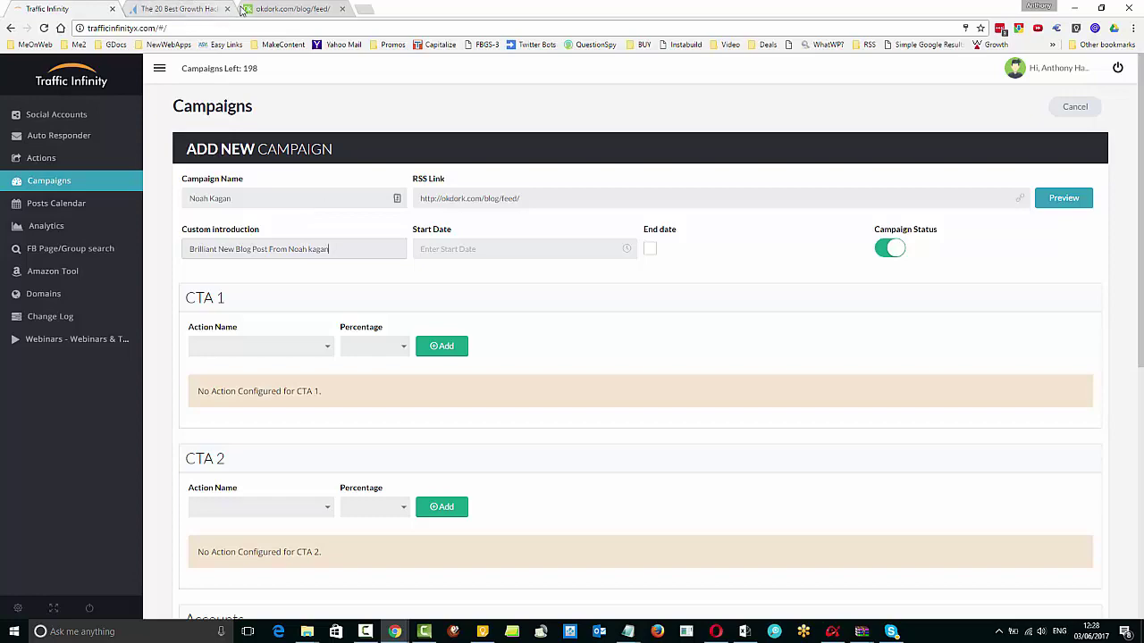
click(192, 8)
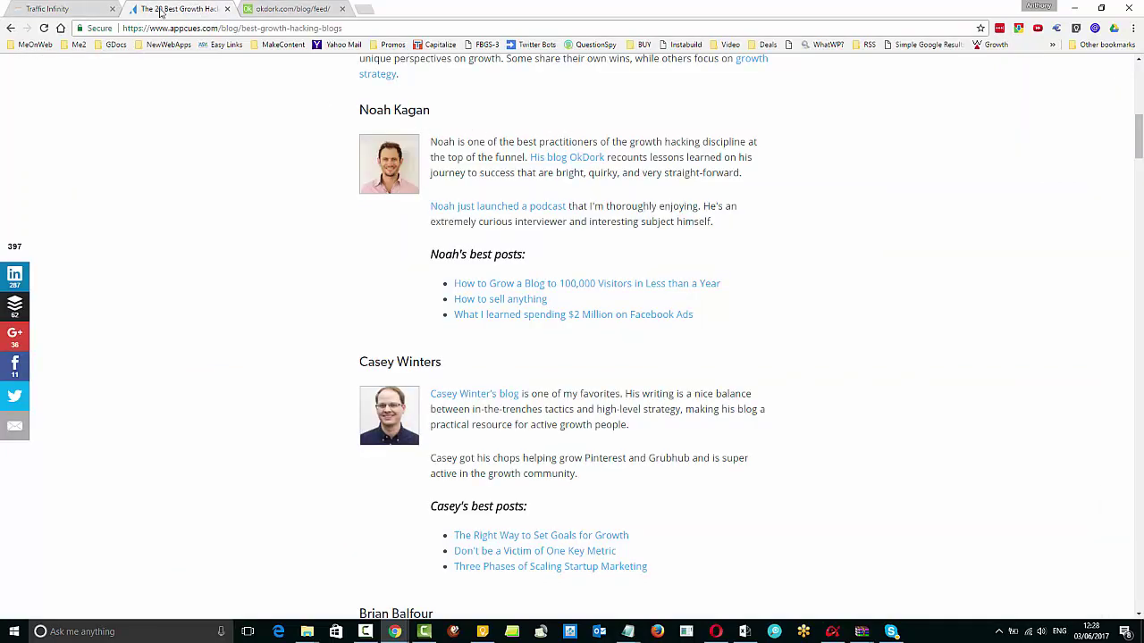
click(63, 8)
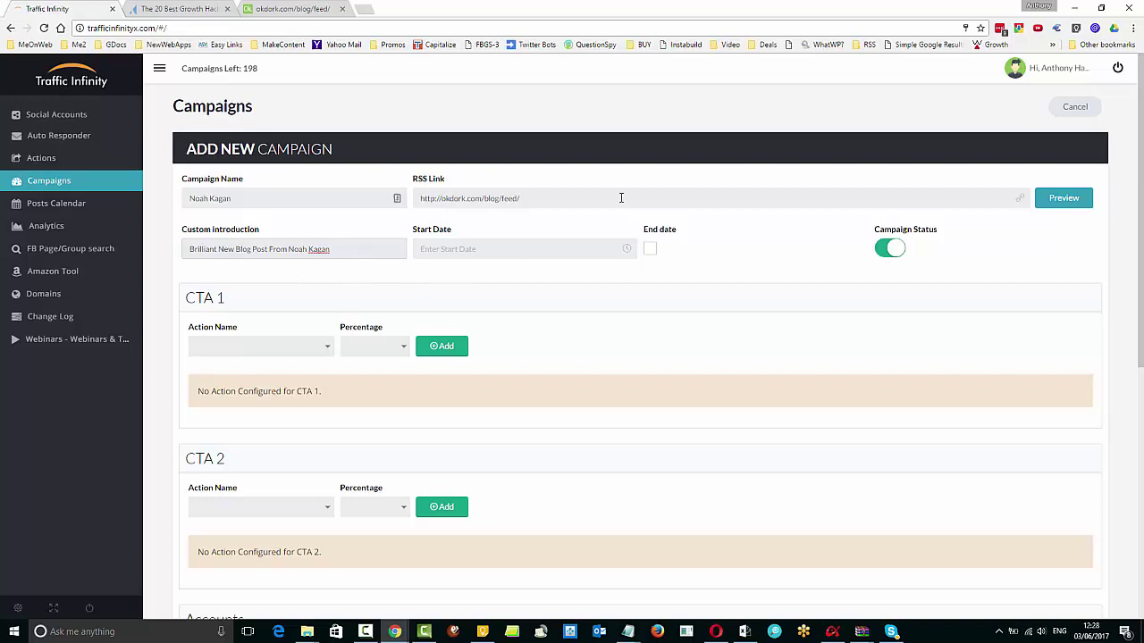
click(562, 249)
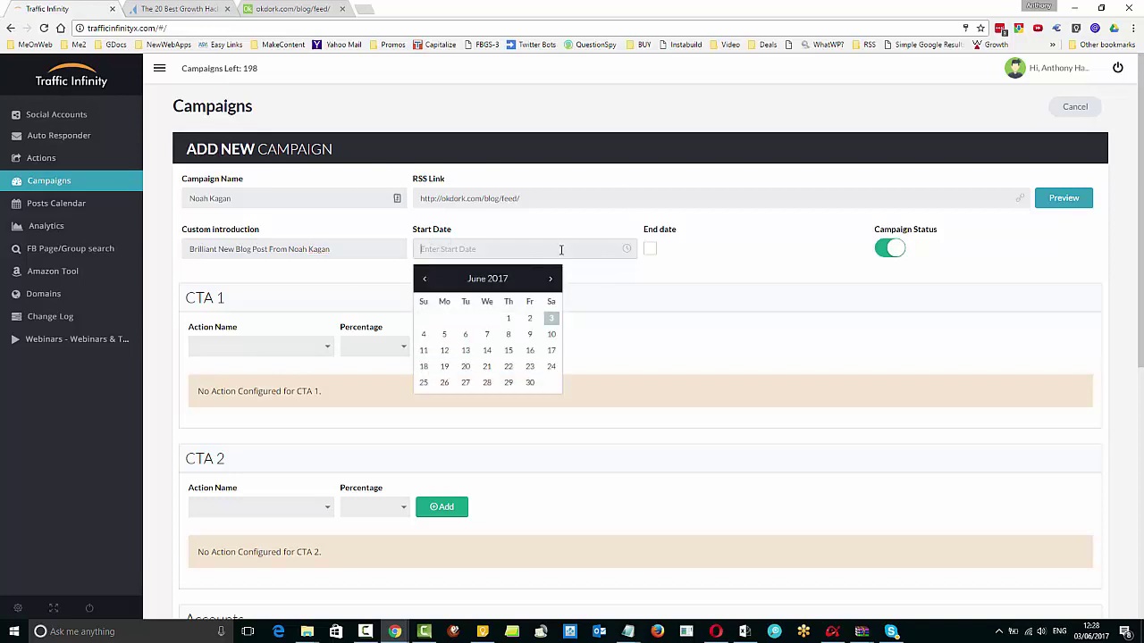
click(550, 320)
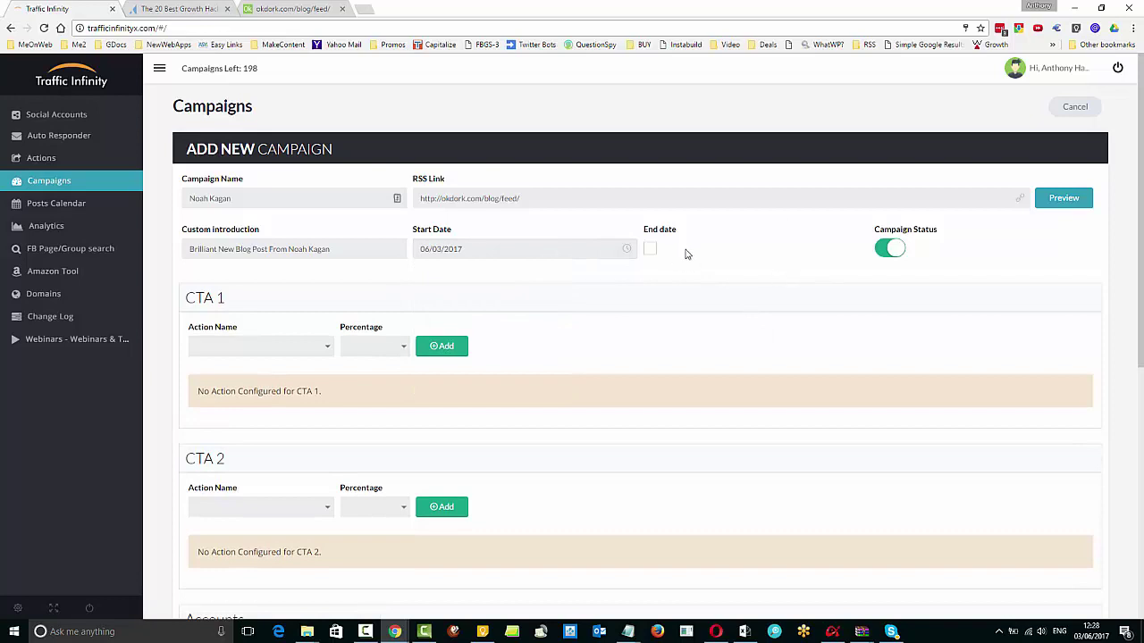
Add the Traffic Infinity Banner action to CTA 1 with a percentage of 25%.
scroll(705, 261, down, 1)
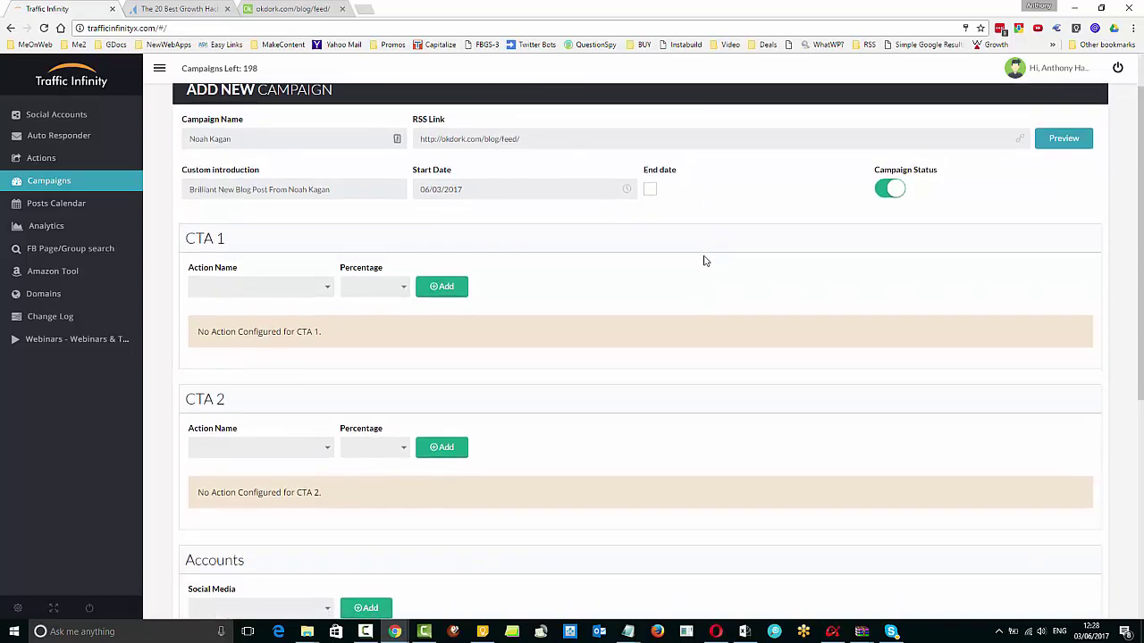
scroll(713, 277, down, 1)
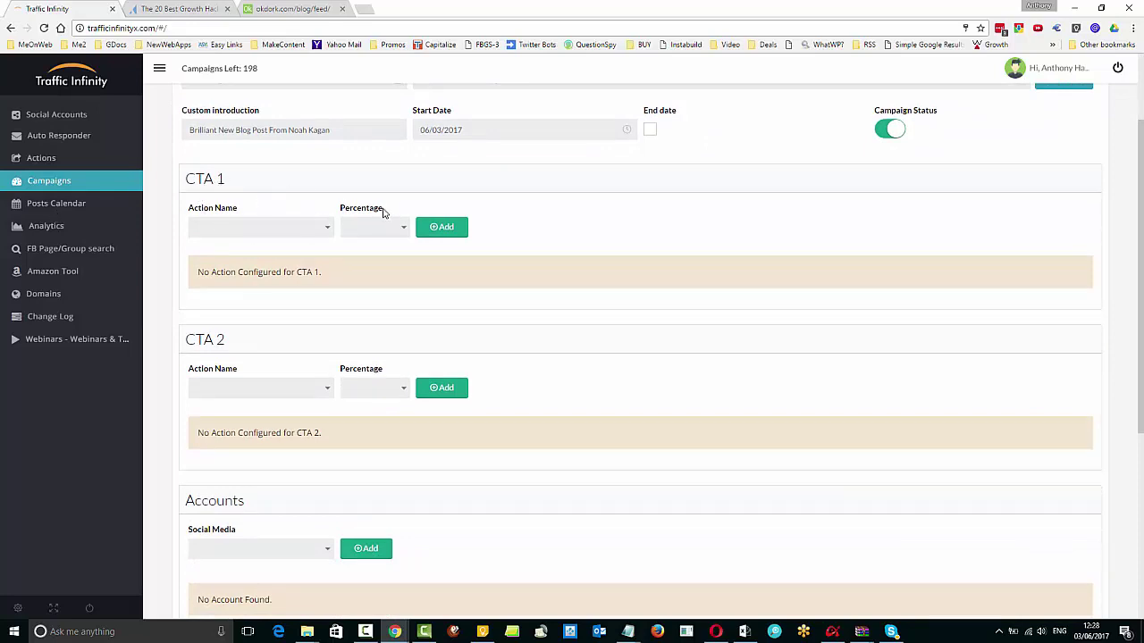
click(327, 230)
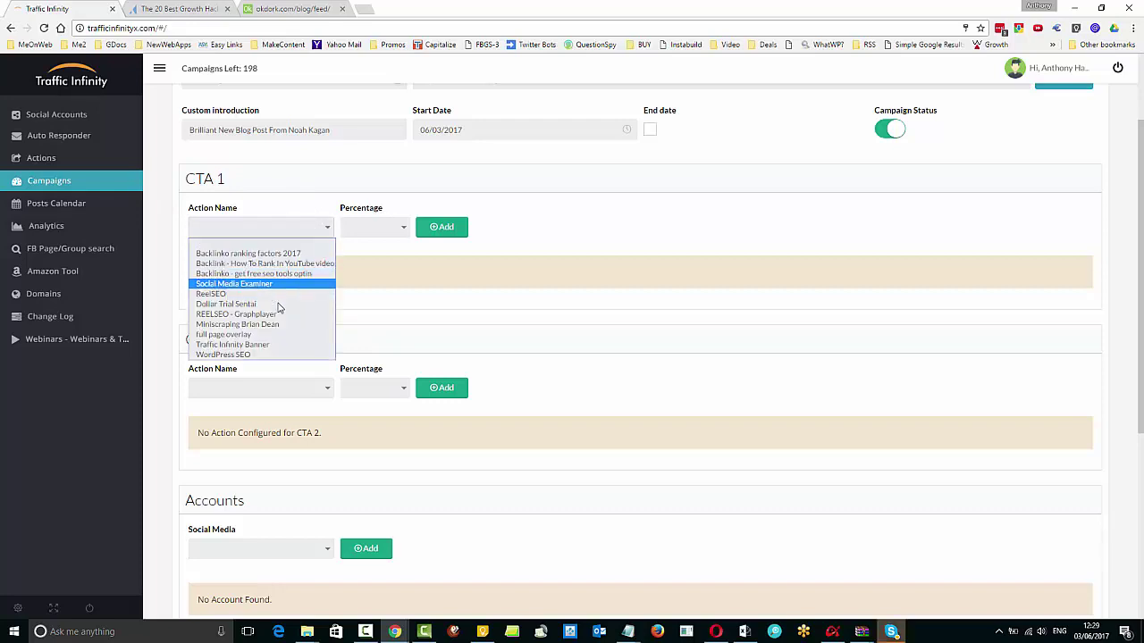
click(230, 346)
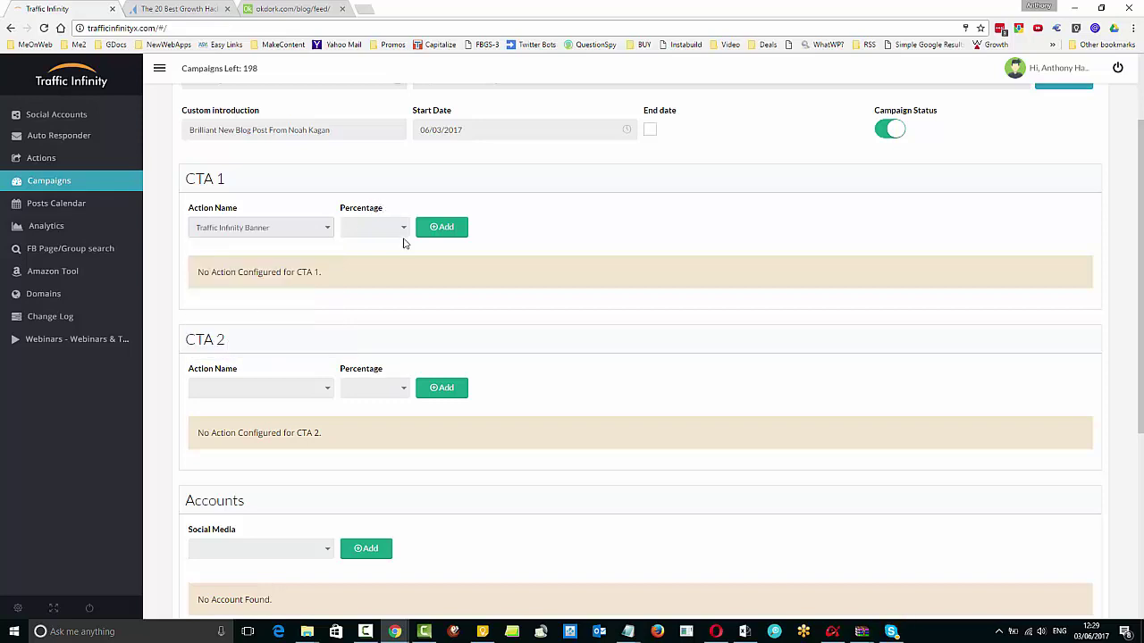
click(400, 229)
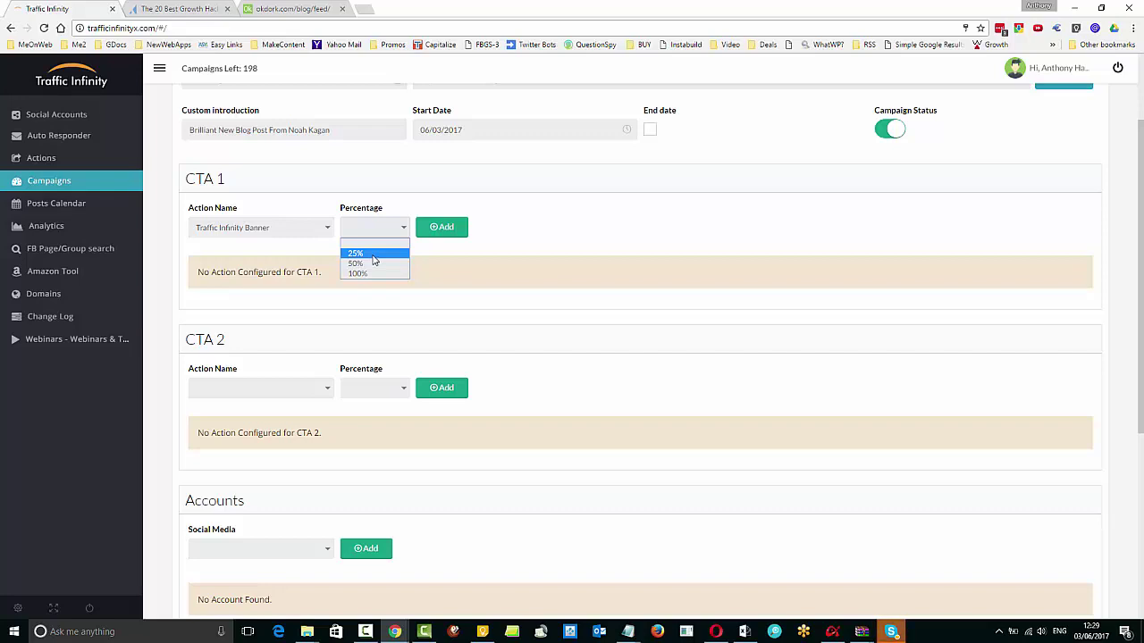
click(374, 258)
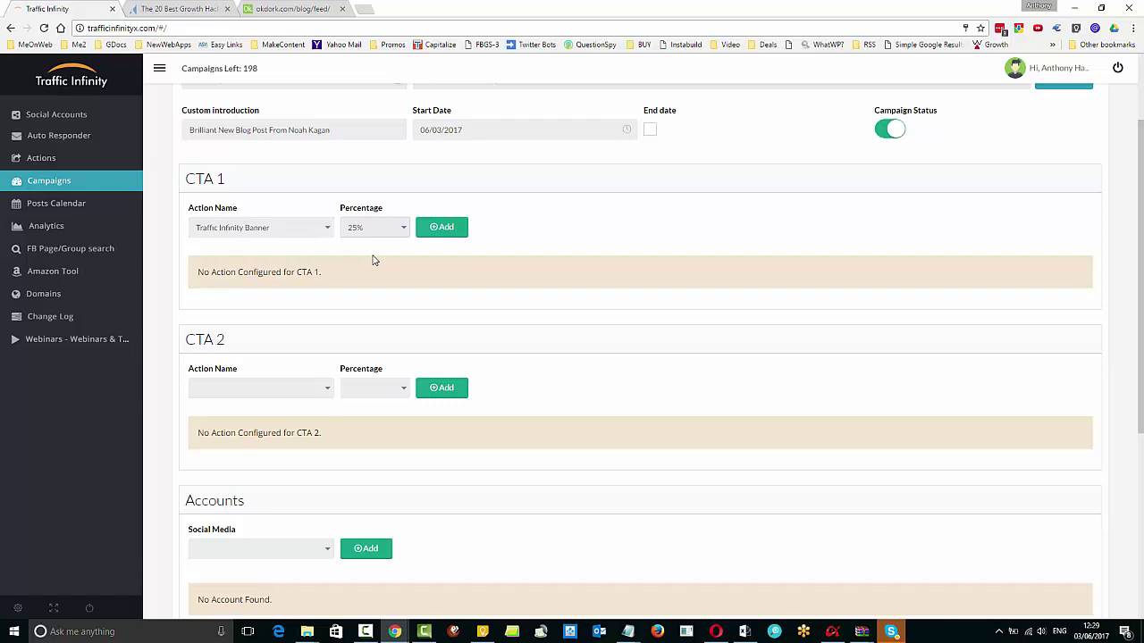
click(442, 228)
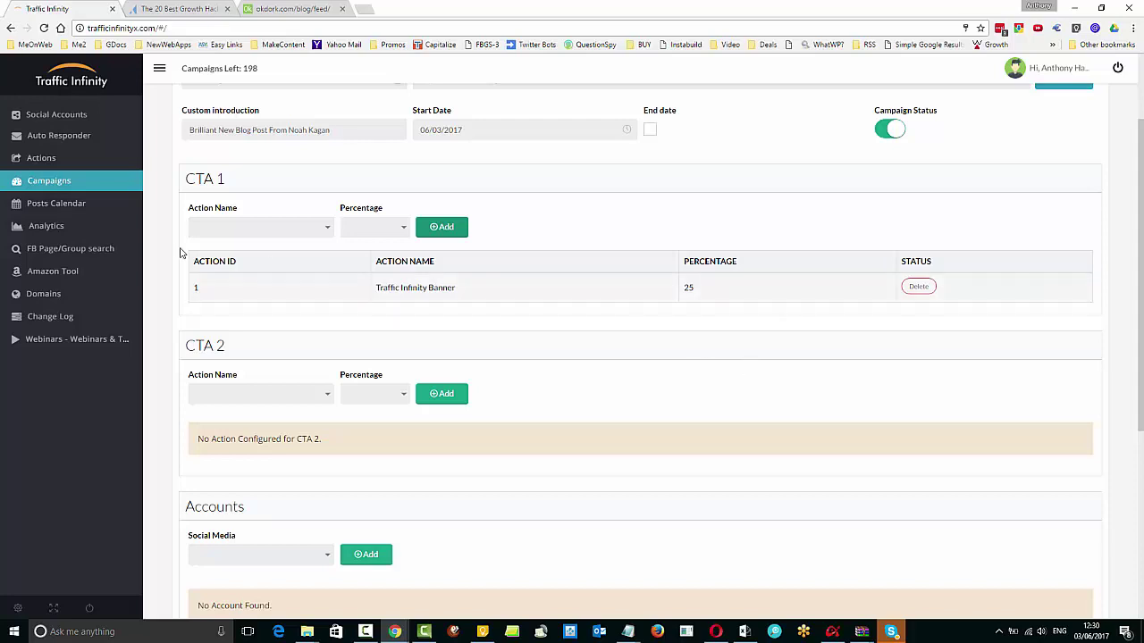
click(329, 397)
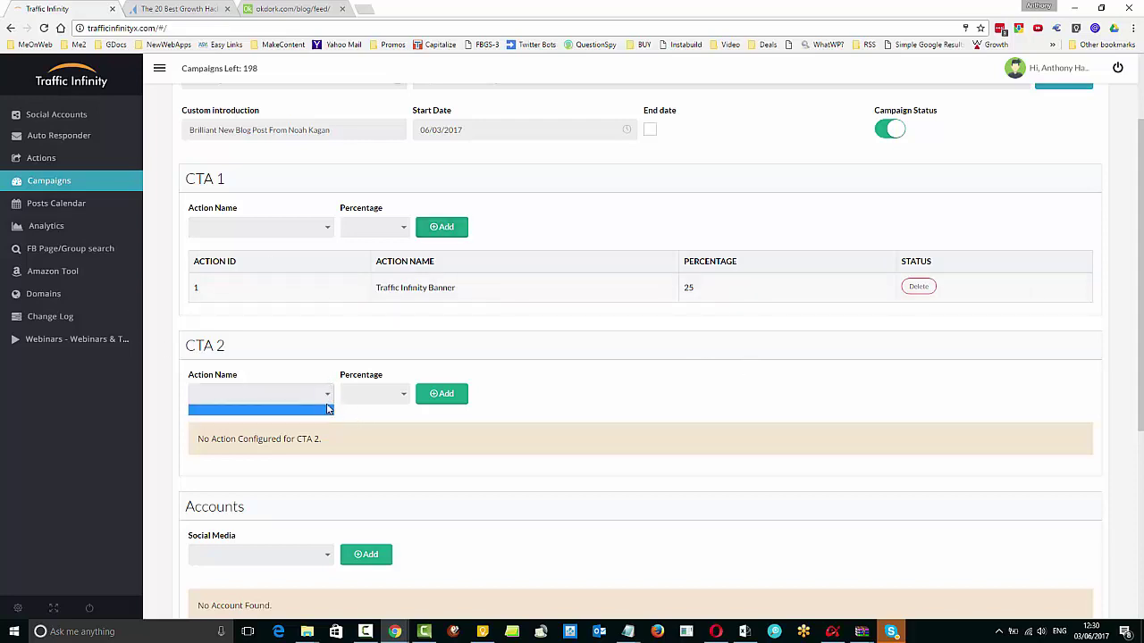
click(325, 404)
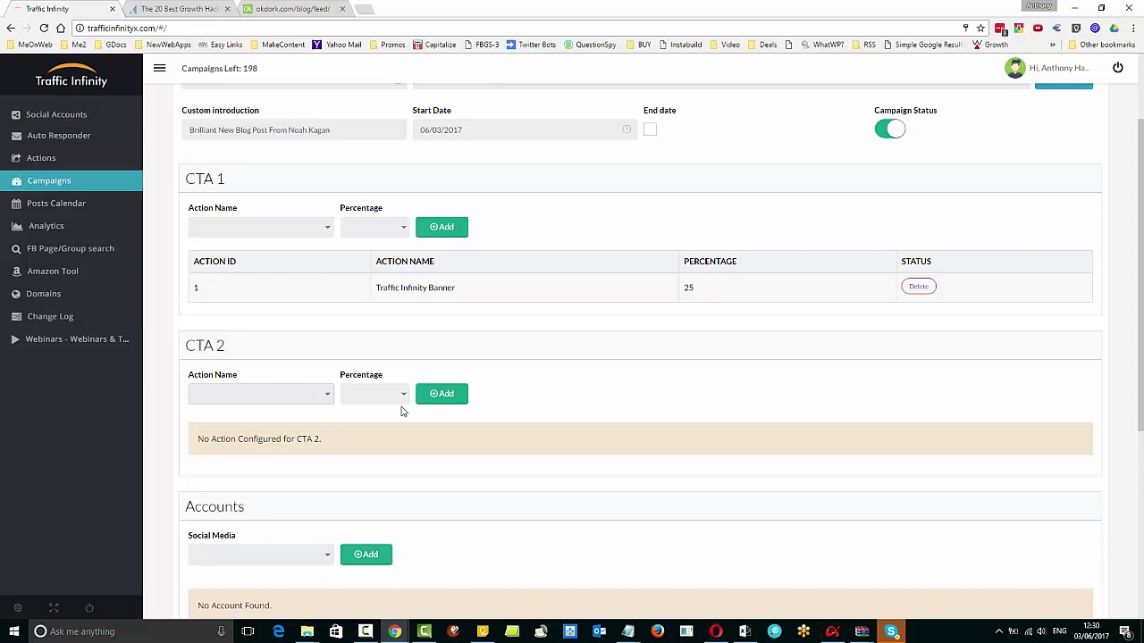
Add the personal Facebook account to the campaign's accounts, posting on its Timeline.
scroll(679, 393, down, 3)
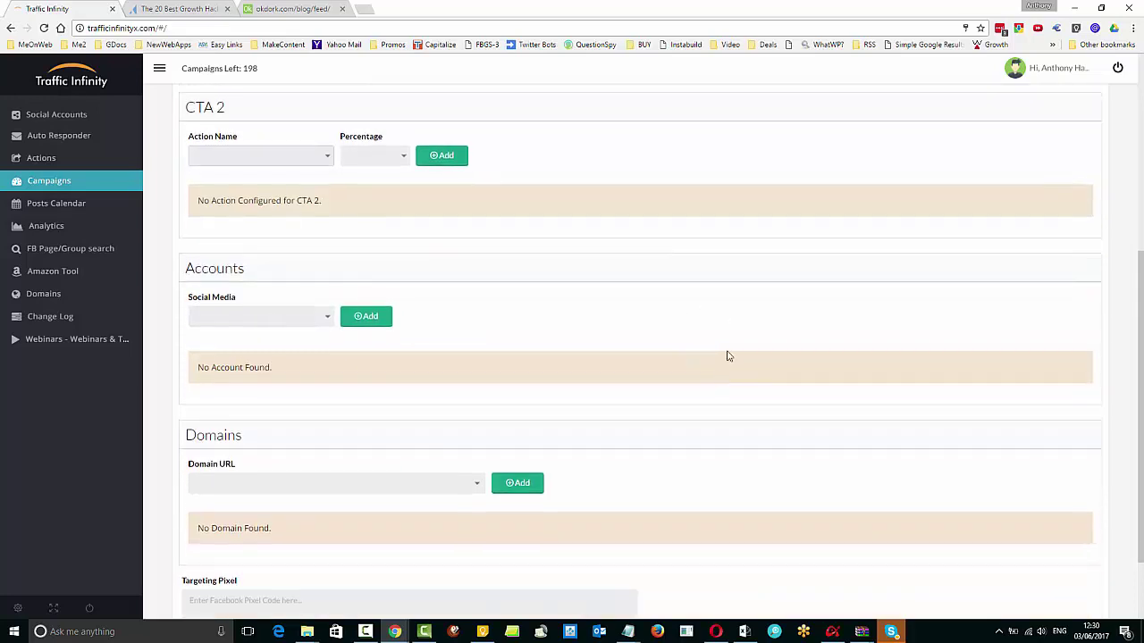
click(327, 320)
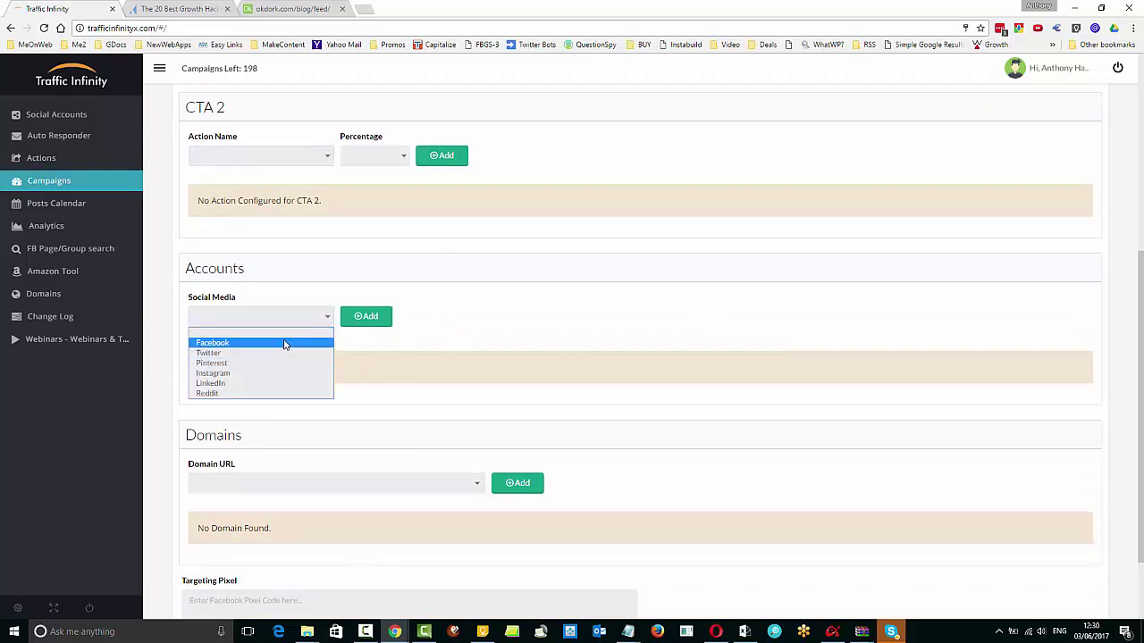
click(284, 343)
click(433, 319)
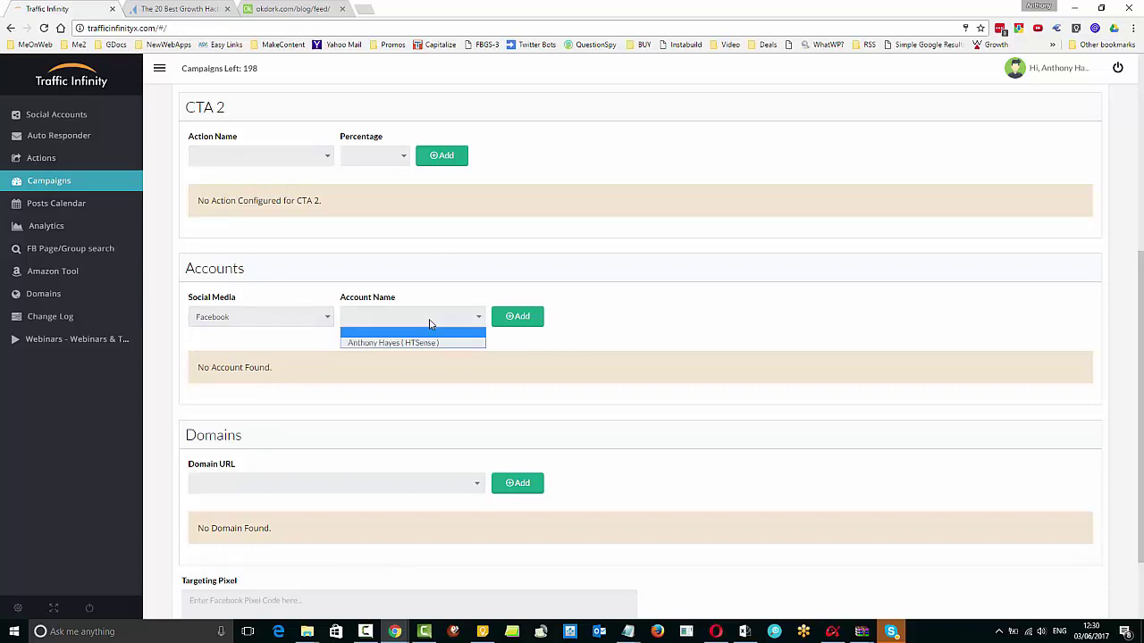
click(389, 345)
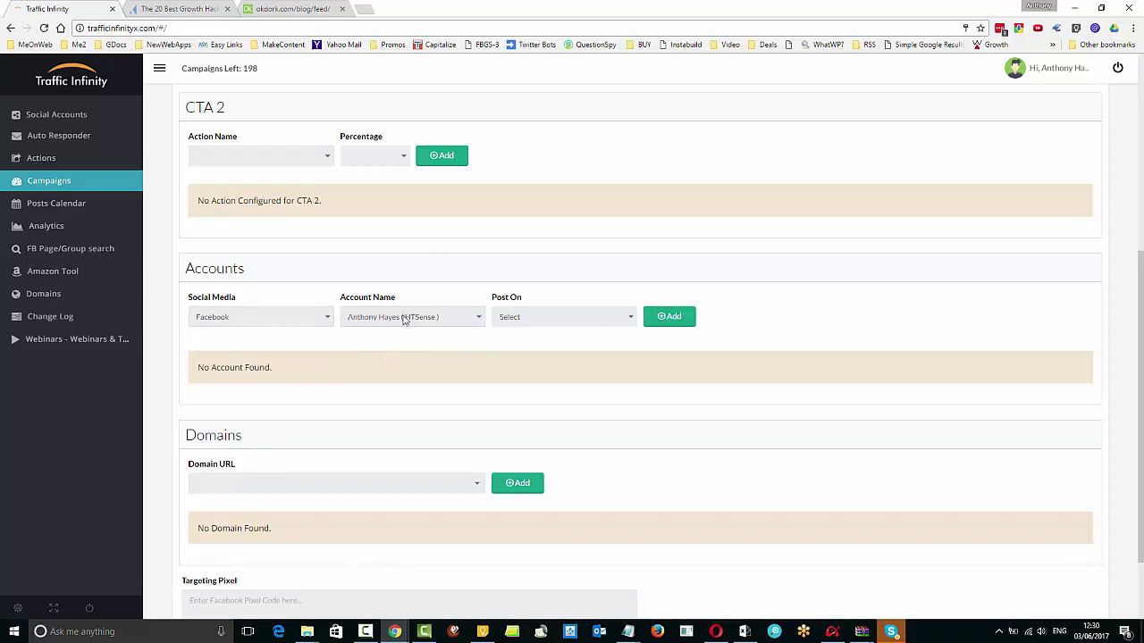
click(620, 324)
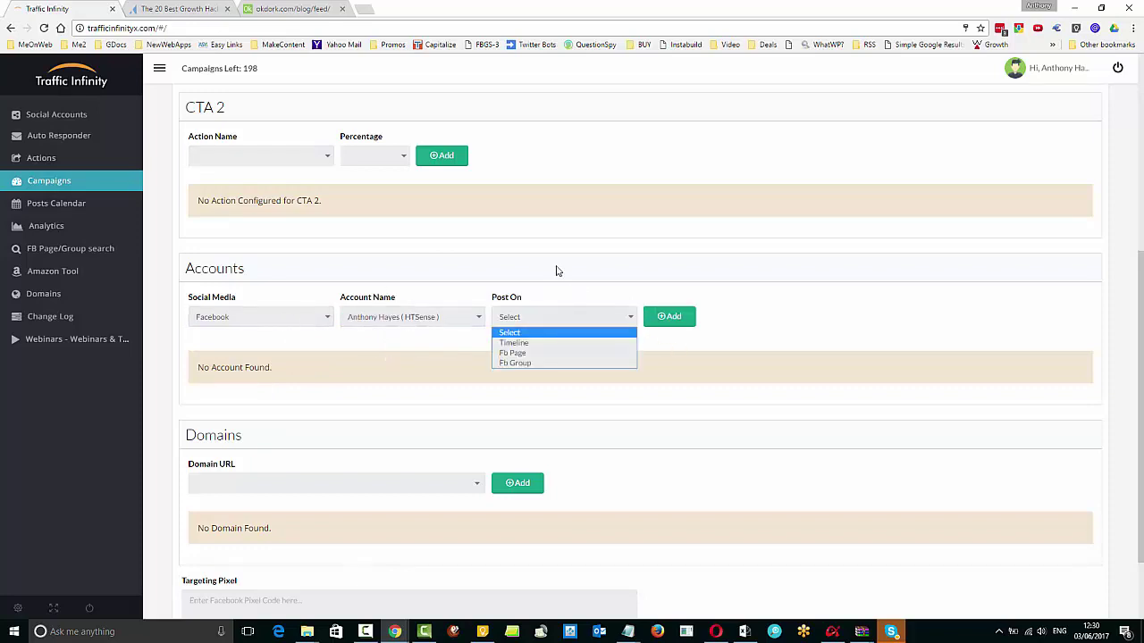
click(531, 346)
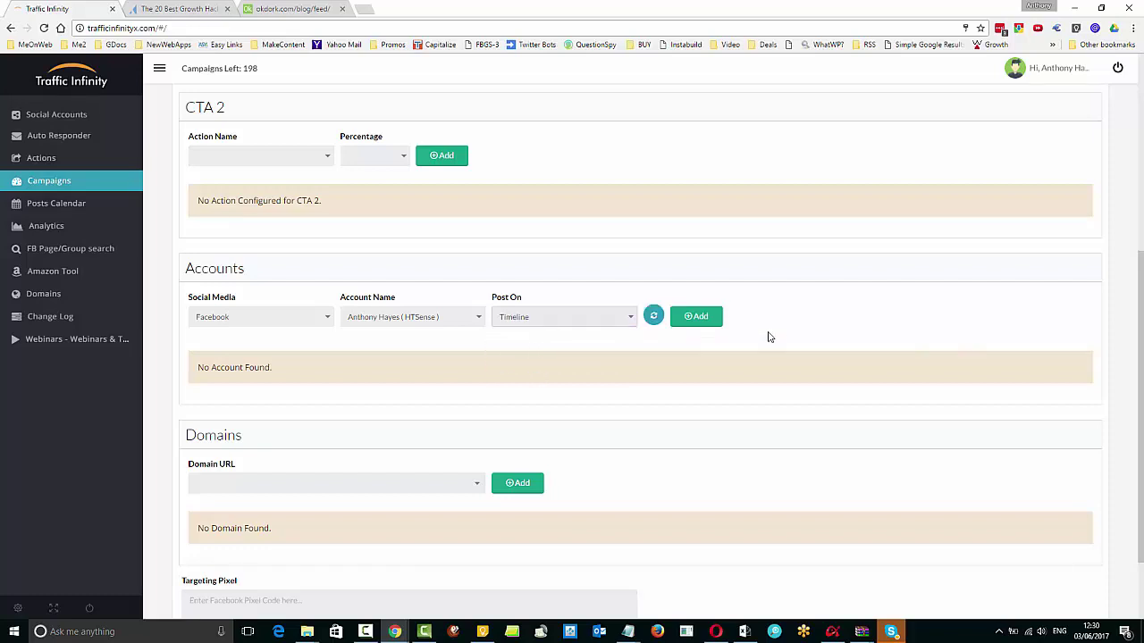
click(710, 320)
Begin a second campaign account entry with Facebook as the social media and the same personal account.
scroll(921, 373, down, 3)
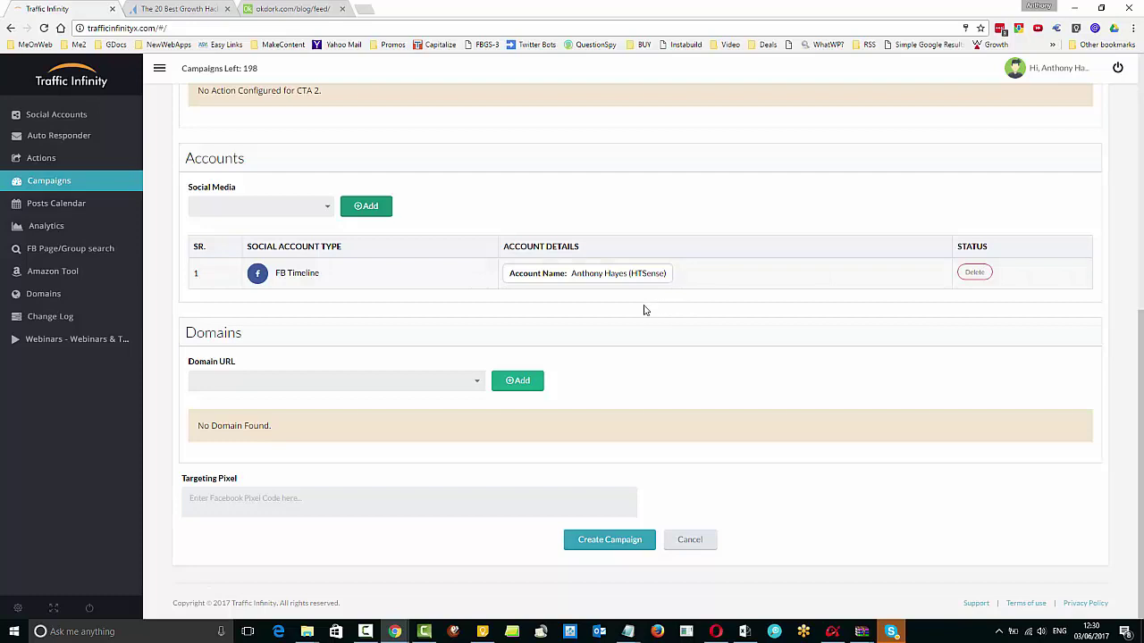
click(327, 208)
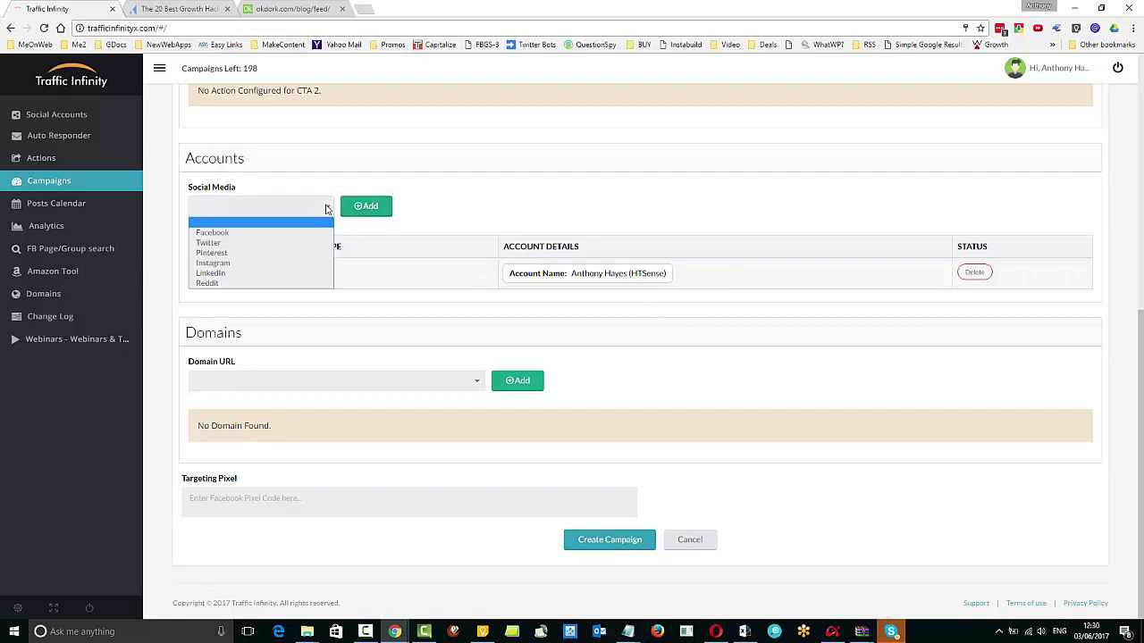
click(301, 233)
click(461, 213)
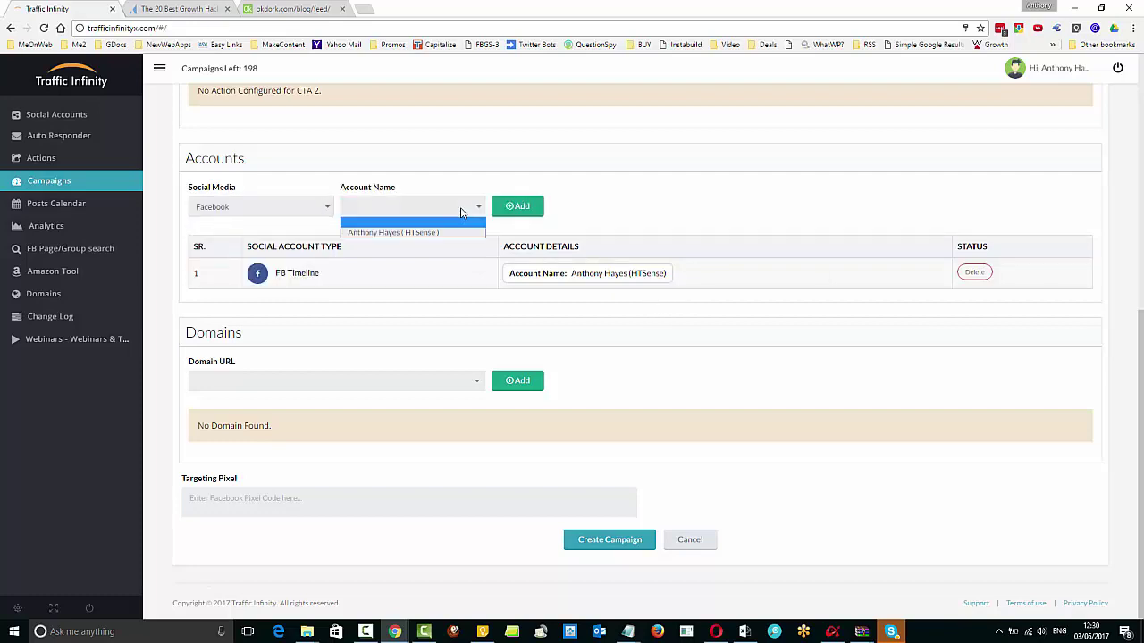
click(414, 234)
Try to choose a Facebook page as the posting target, searching the page list for "niche".
click(568, 211)
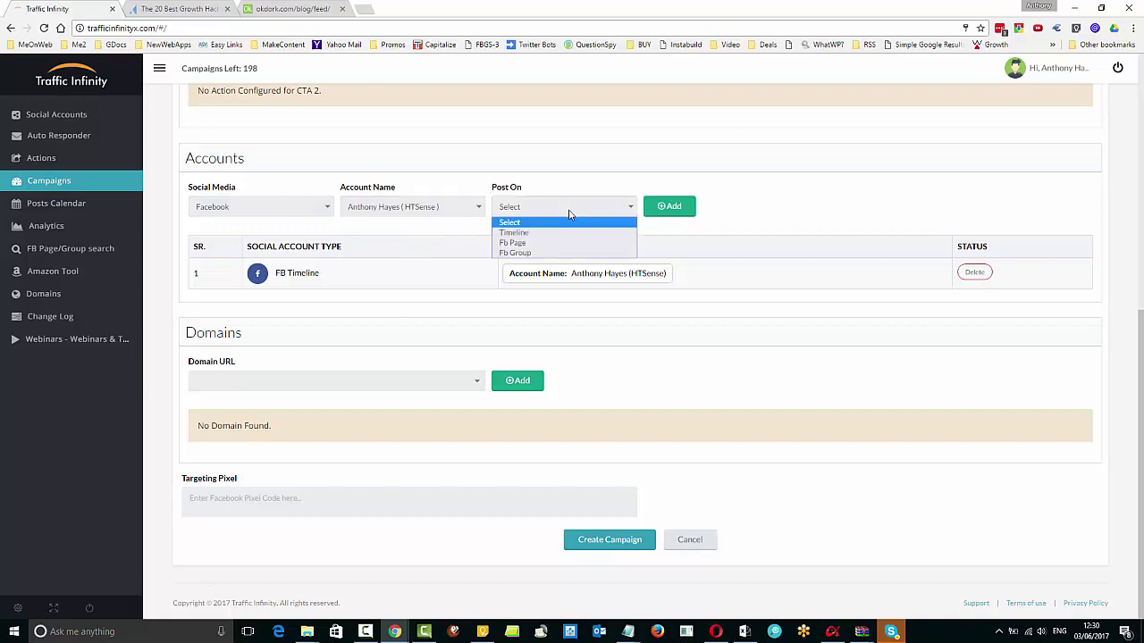
click(548, 243)
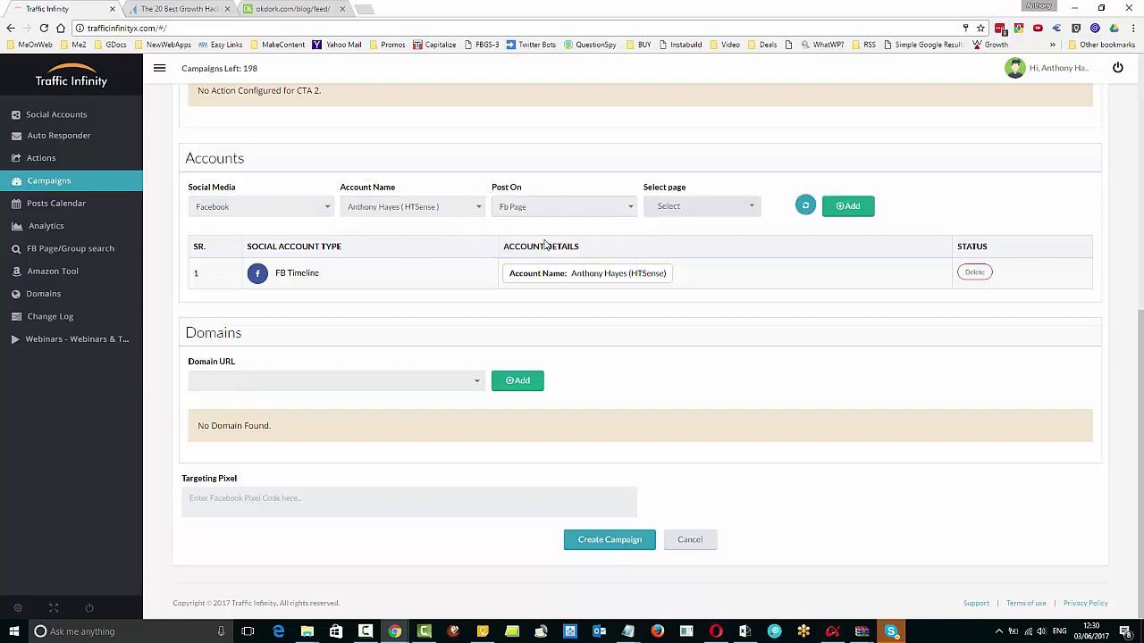
click(749, 206)
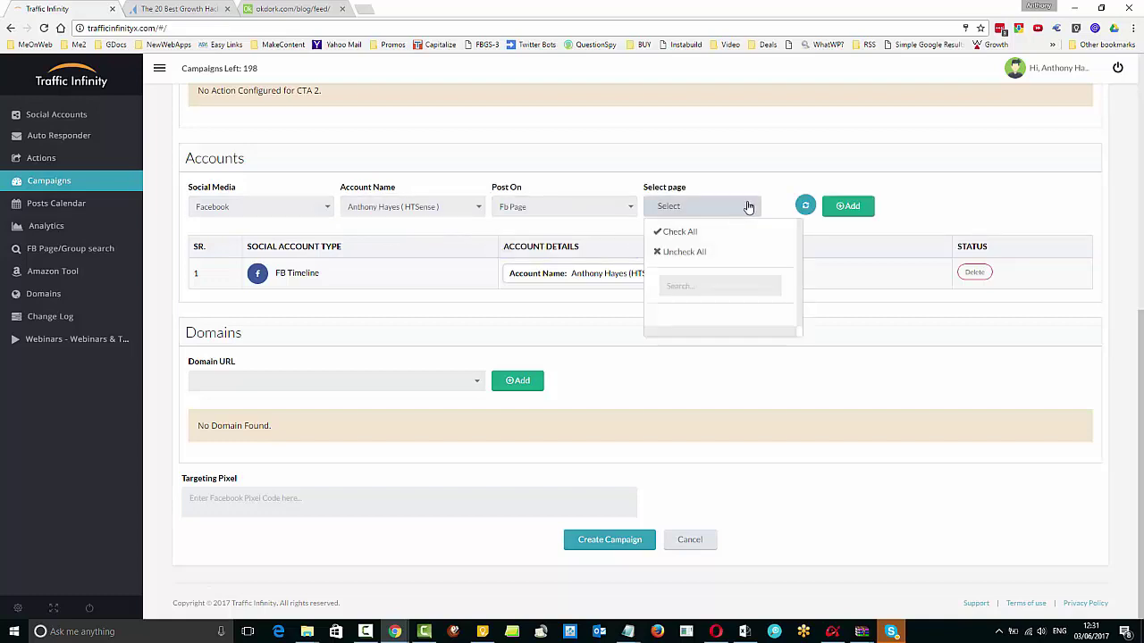
scroll(781, 255, up, 2)
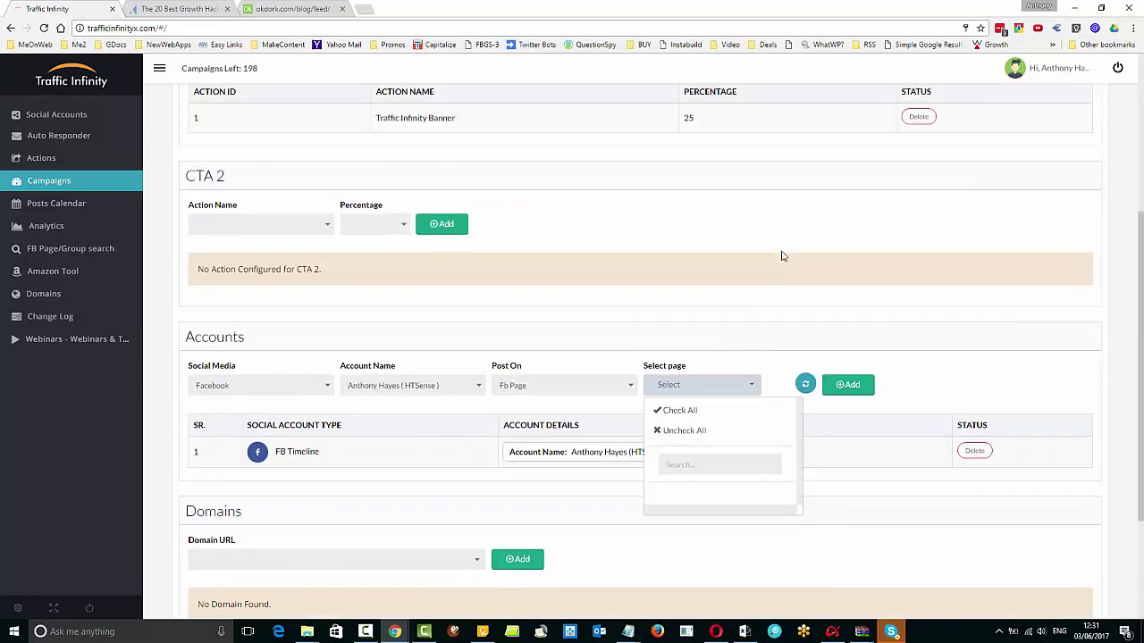
scroll(781, 257, down, 2)
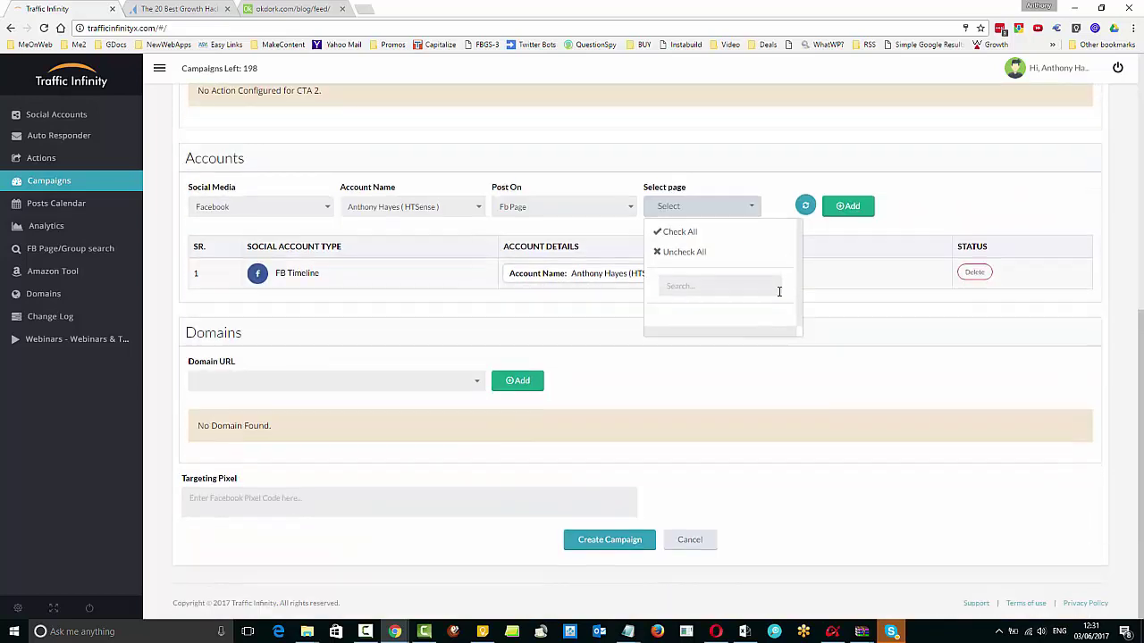
click(822, 373)
click(602, 209)
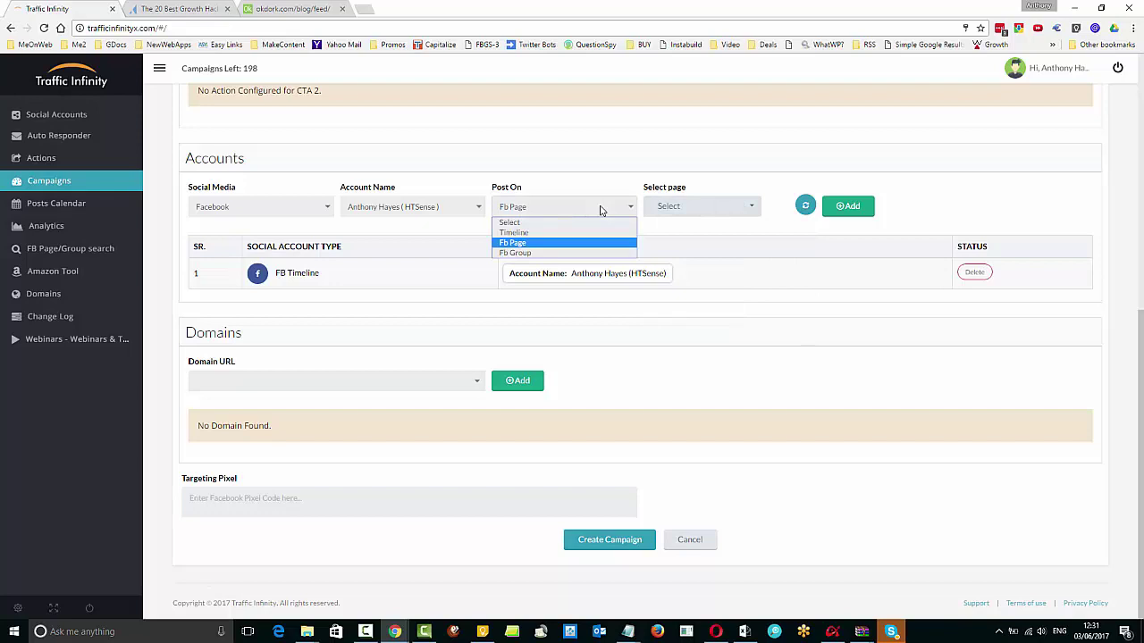
click(546, 222)
click(554, 209)
click(552, 244)
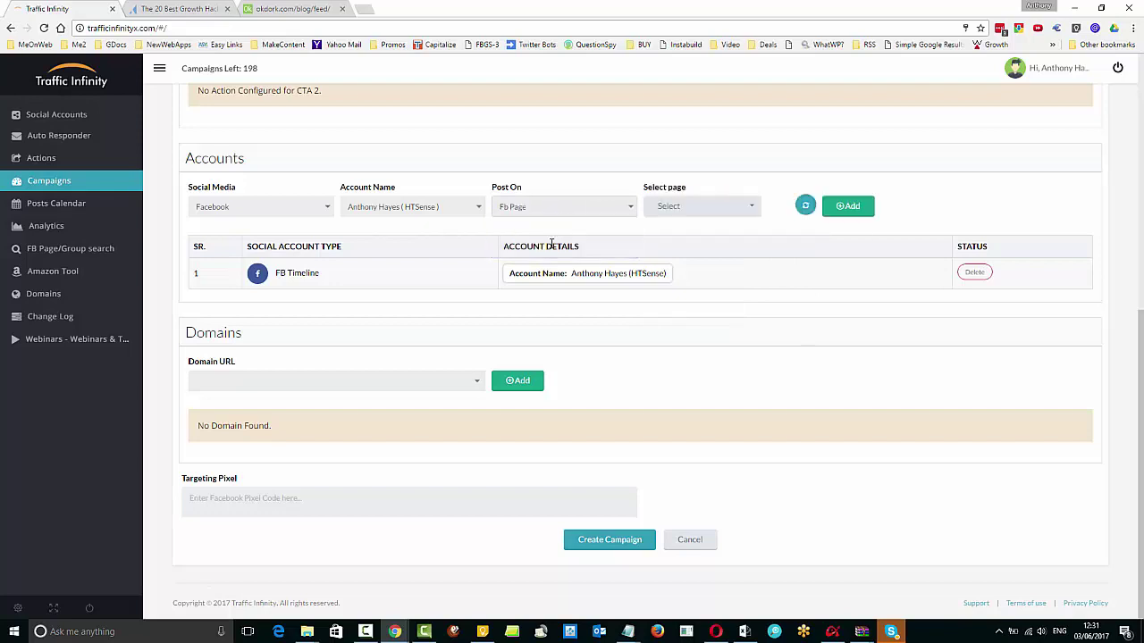
click(695, 207)
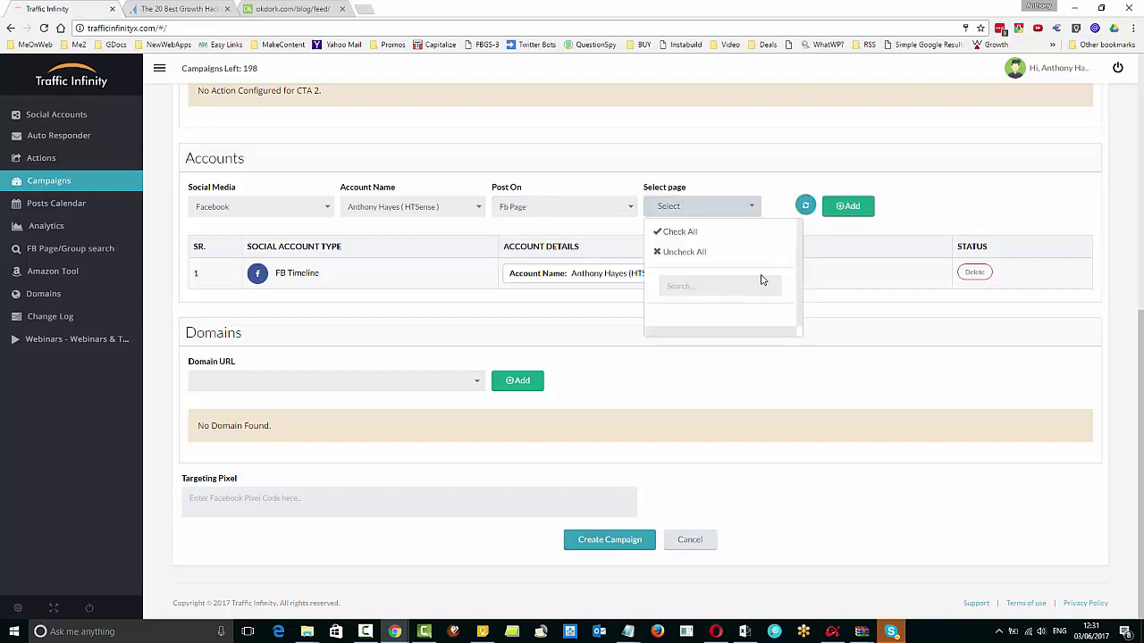
click(732, 286)
text(niche)
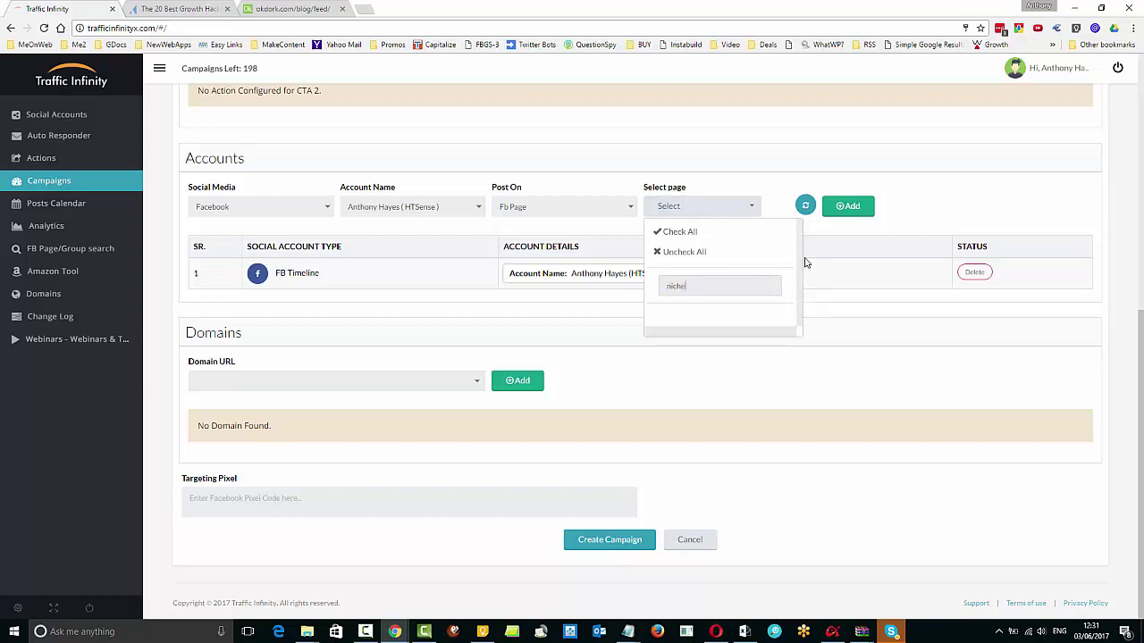
click(826, 231)
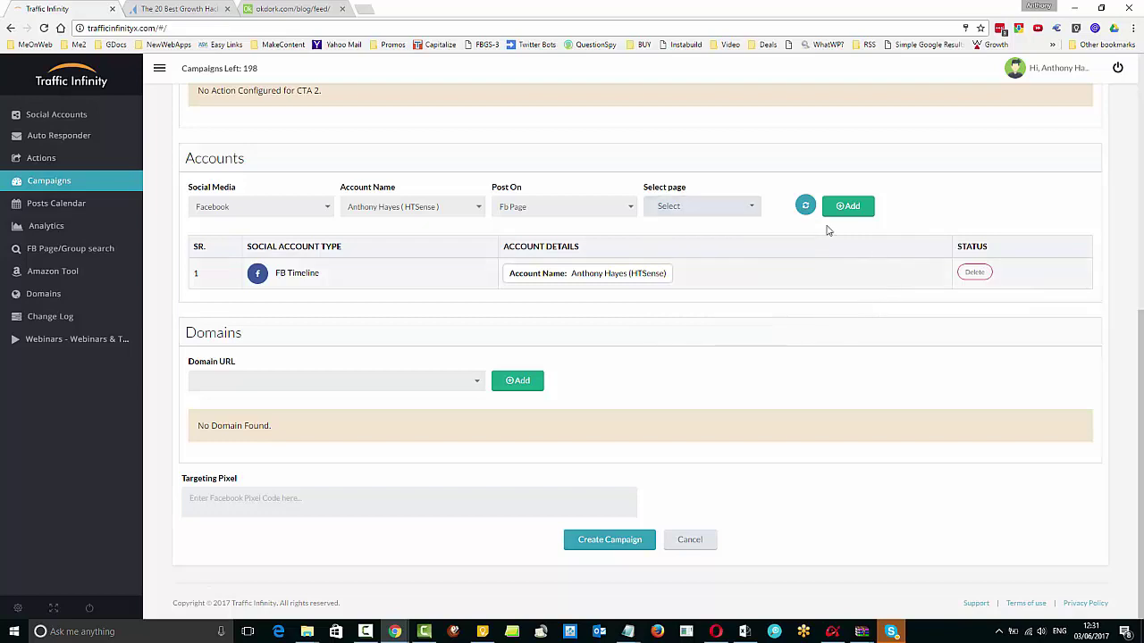
click(753, 211)
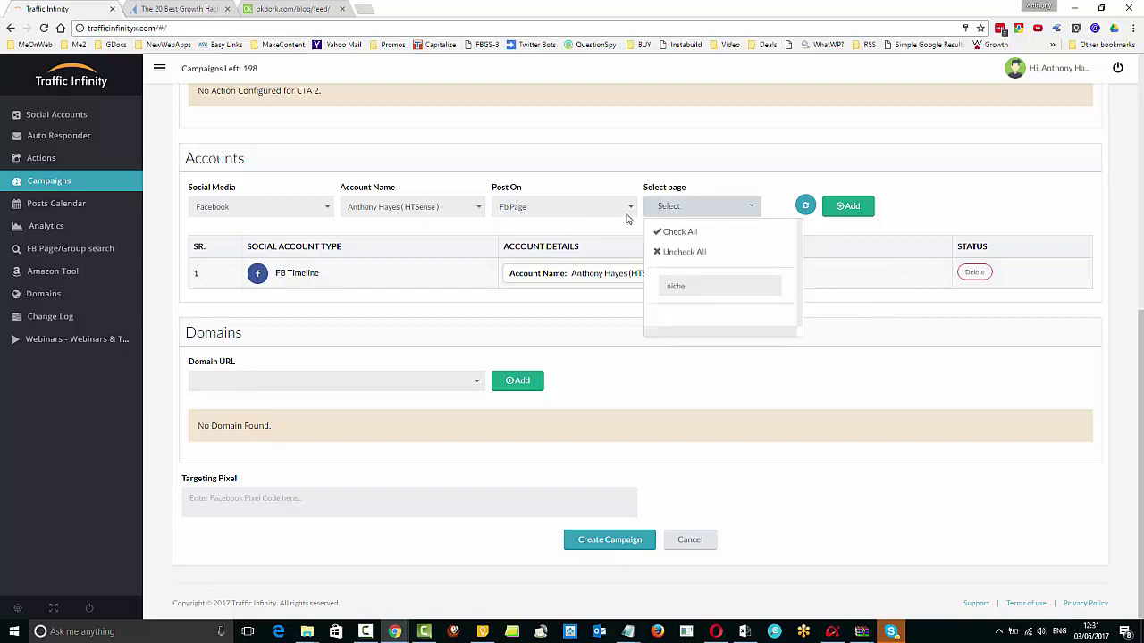
Set the Facebook entry to post on Fb Group, select the Niche Ripping group and add it to the campaign.
click(627, 215)
click(548, 253)
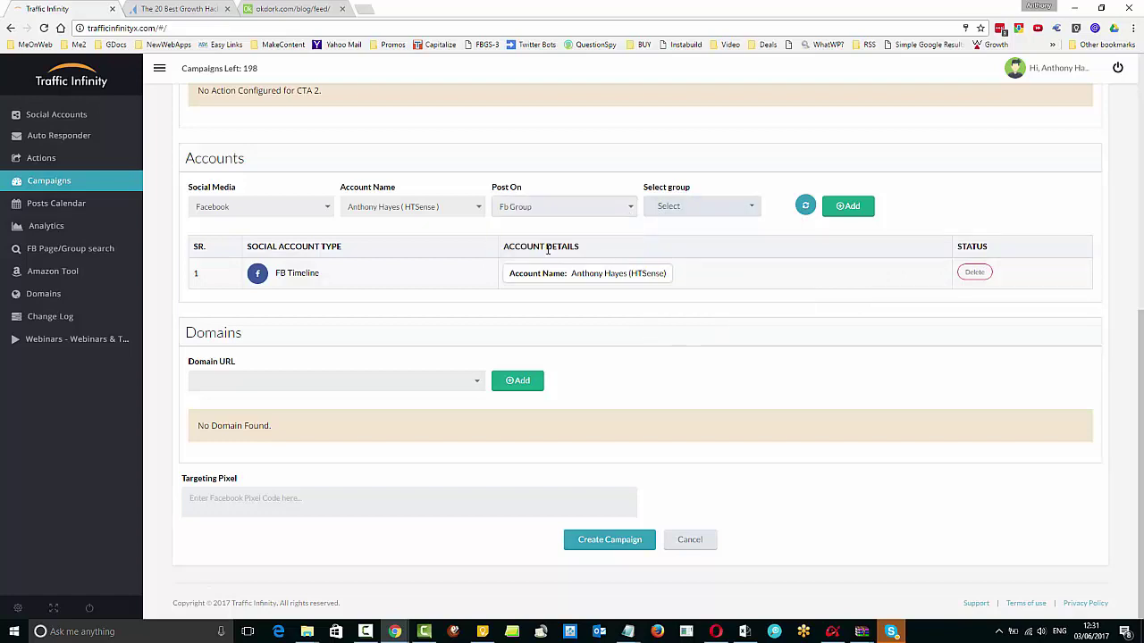
click(744, 206)
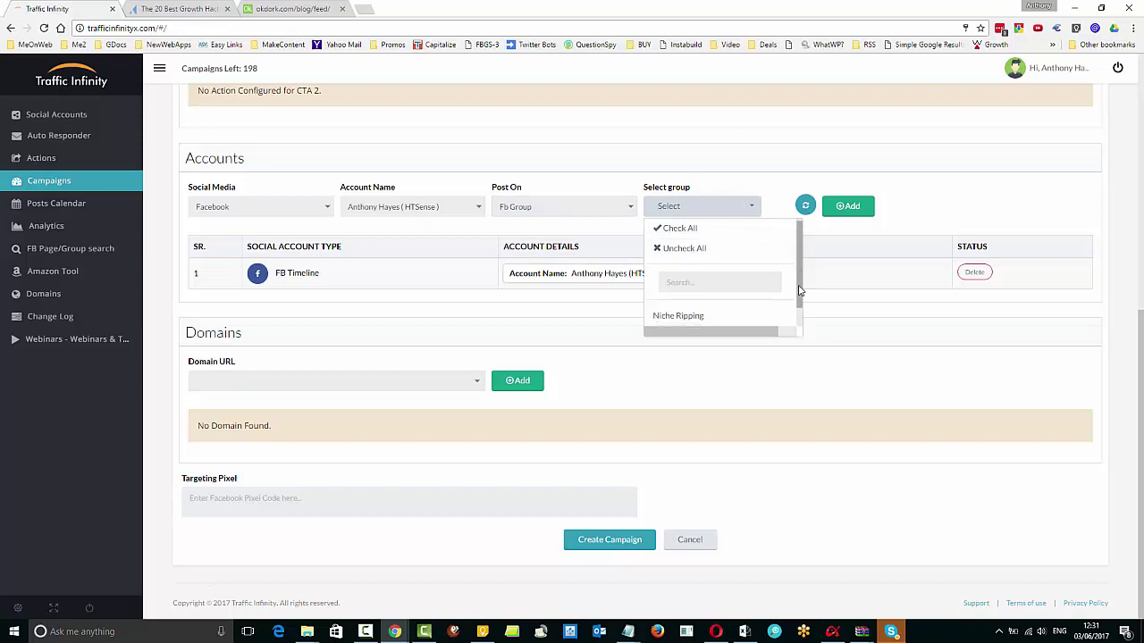
scroll(800, 290, down, 1)
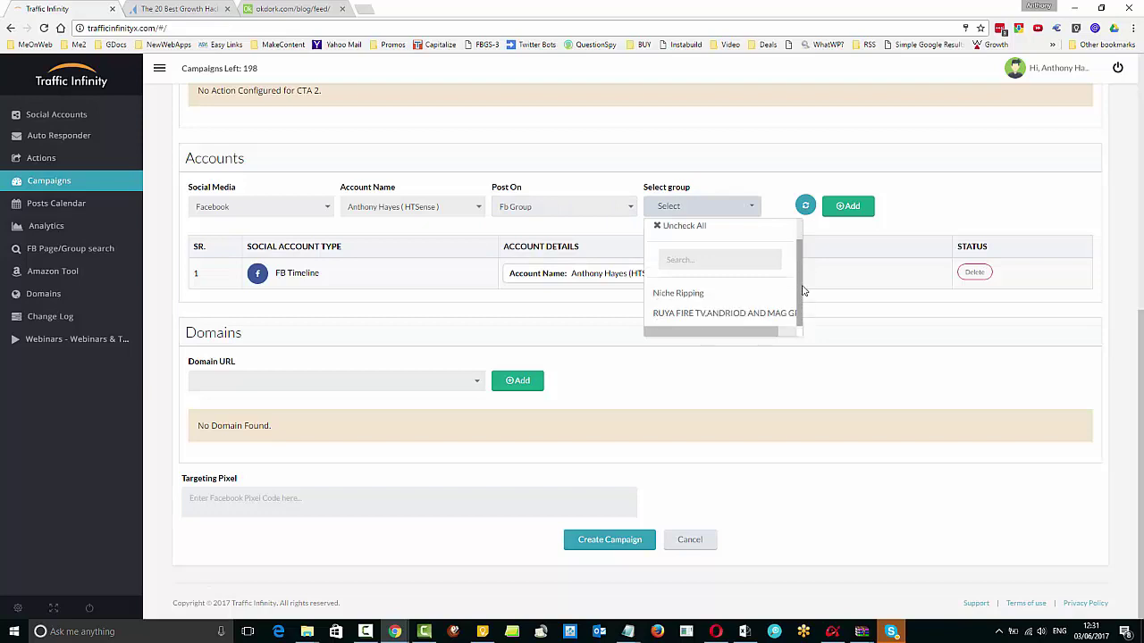
click(670, 294)
click(891, 295)
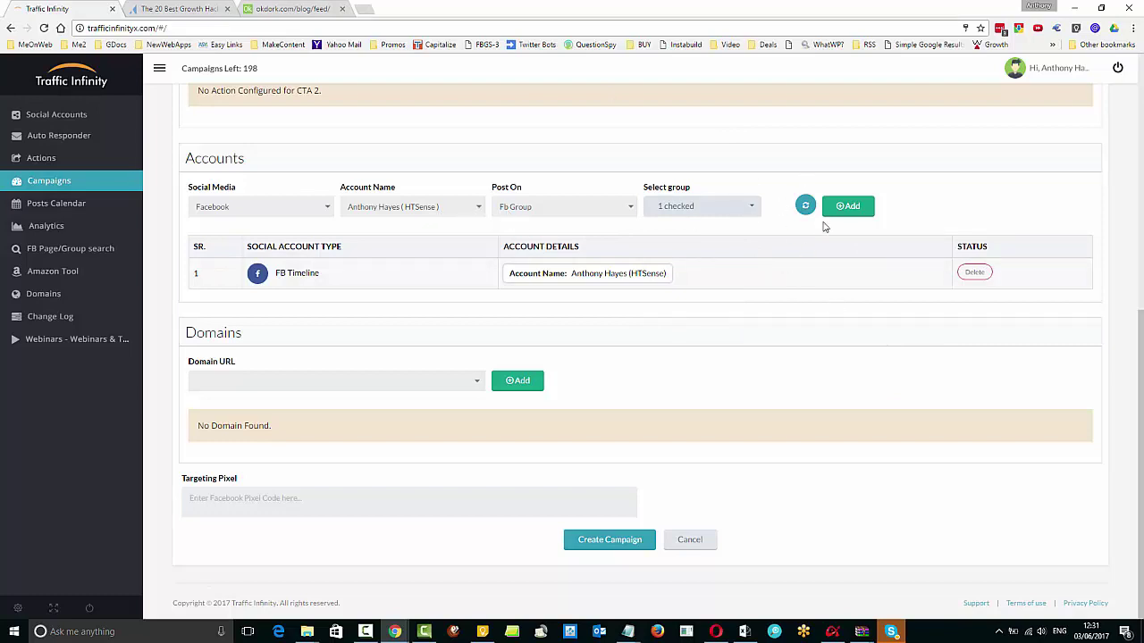
click(849, 207)
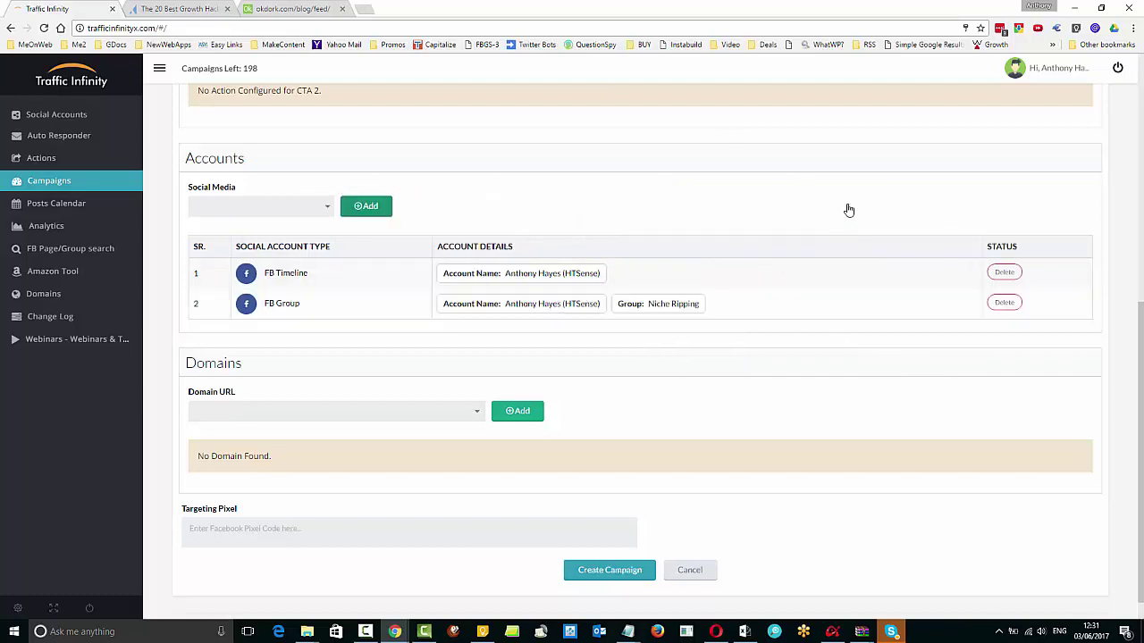
Begin a Twitter entry in the campaign's accounts and check the first listed Twitter account.
scroll(849, 268, down, 1)
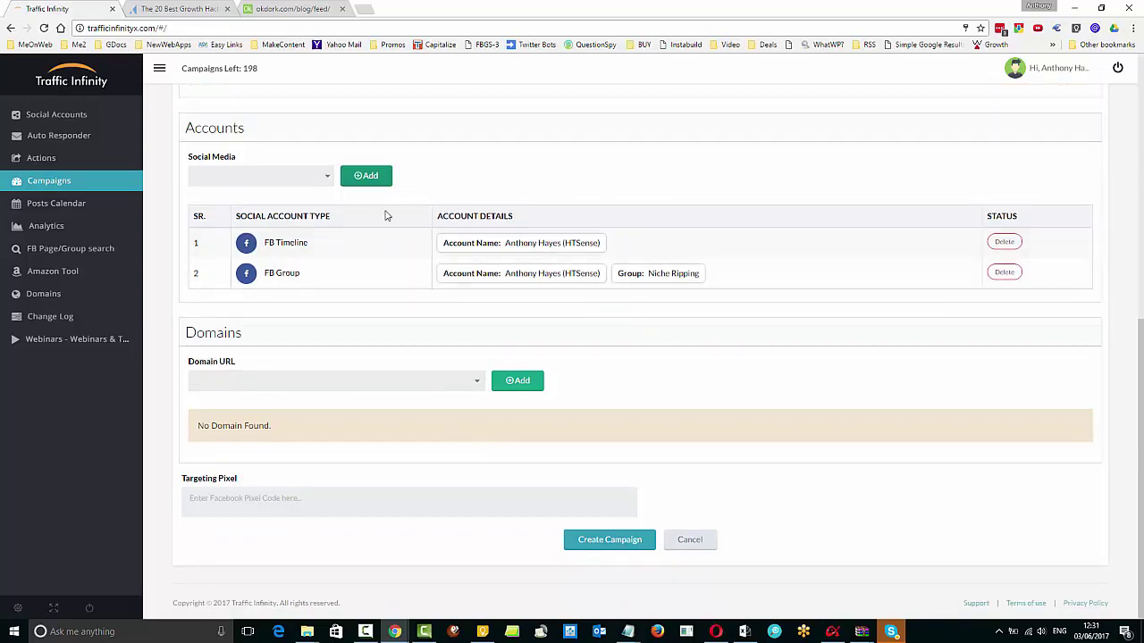
click(323, 177)
click(241, 212)
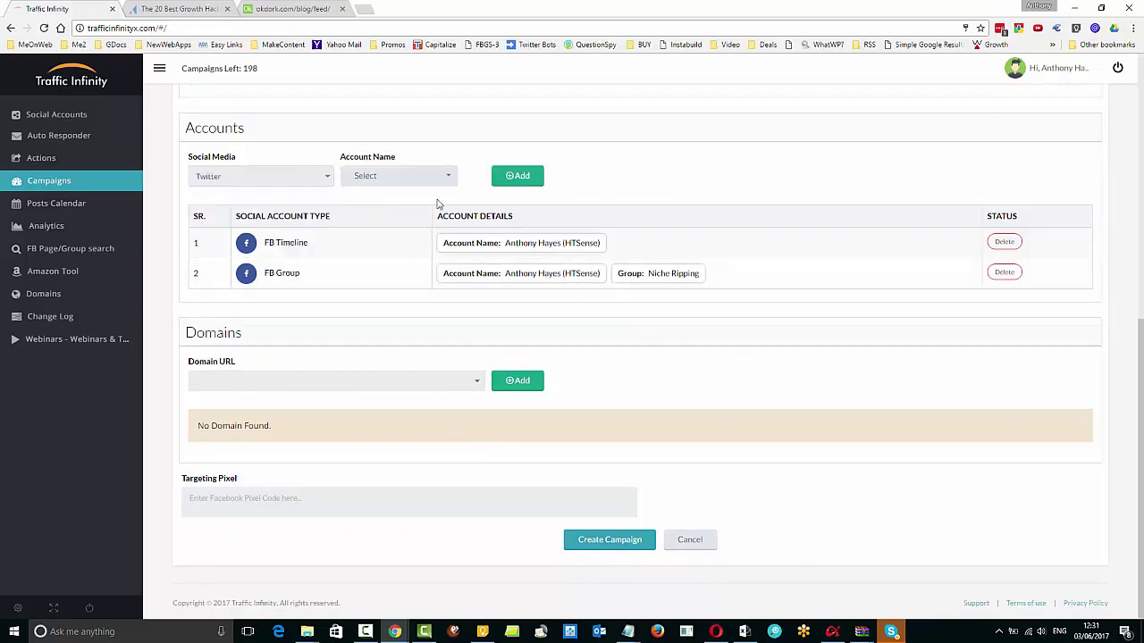
click(420, 178)
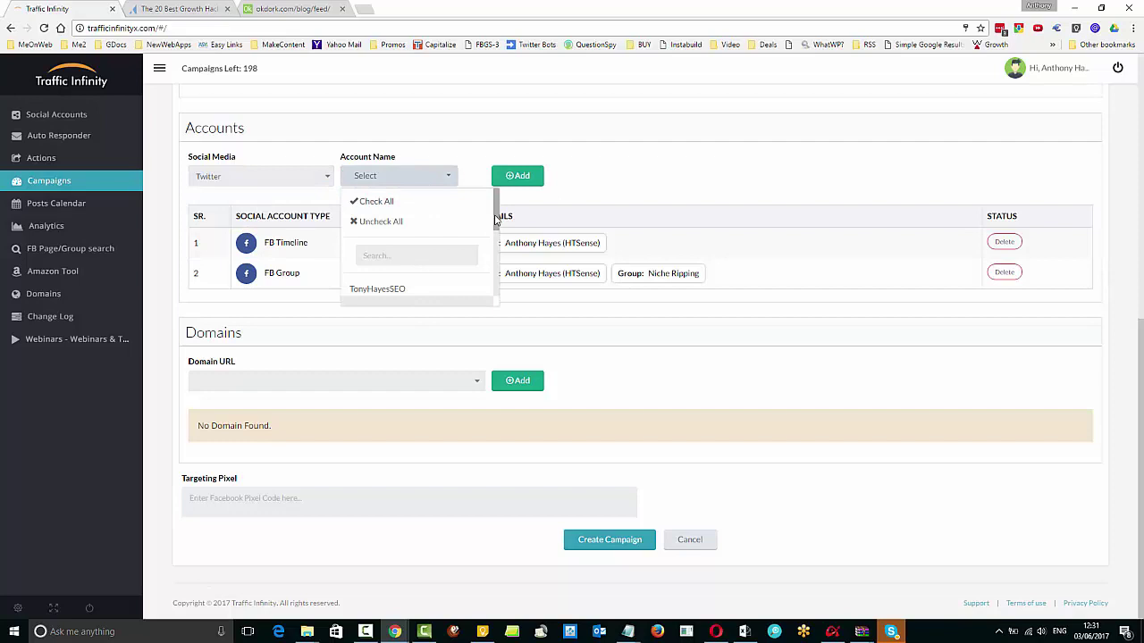
scroll(402, 232, down, 1)
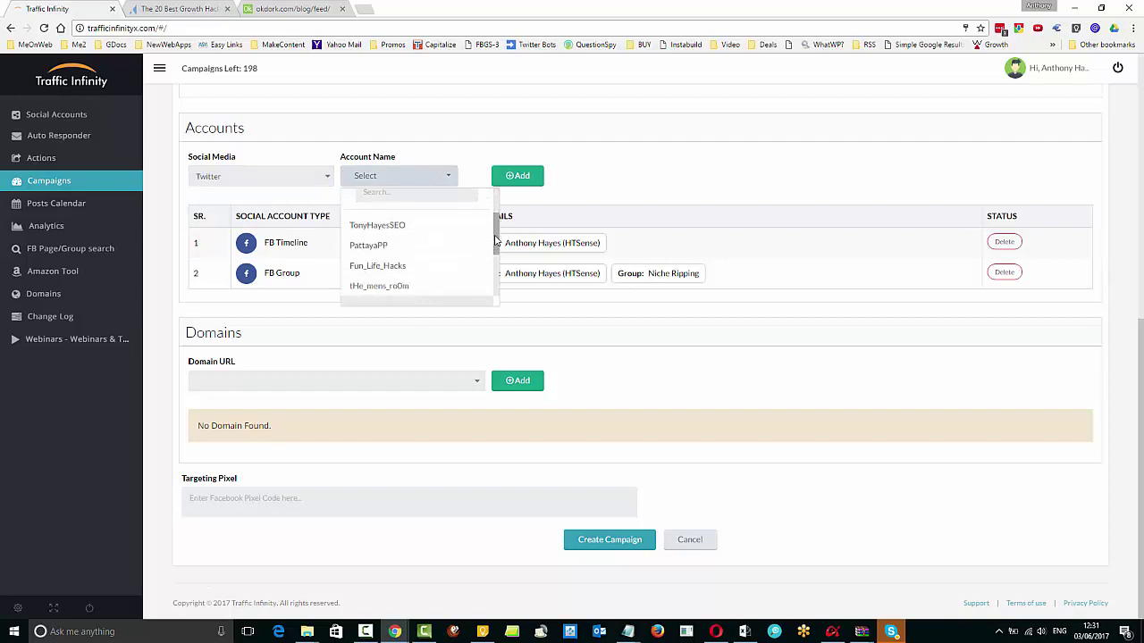
click(376, 227)
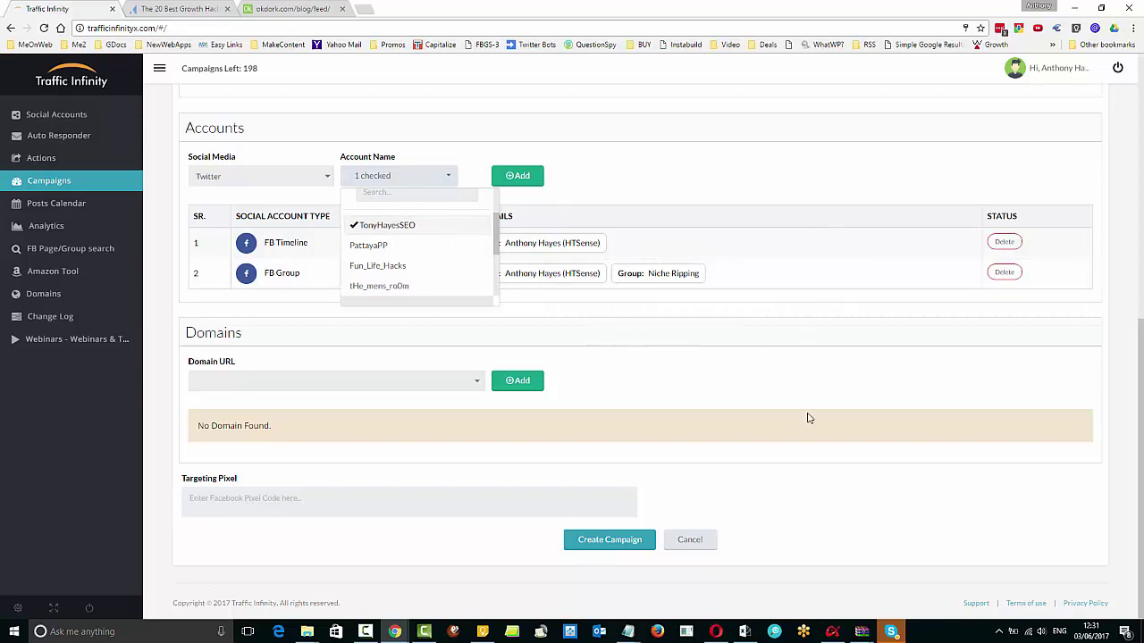
click(840, 390)
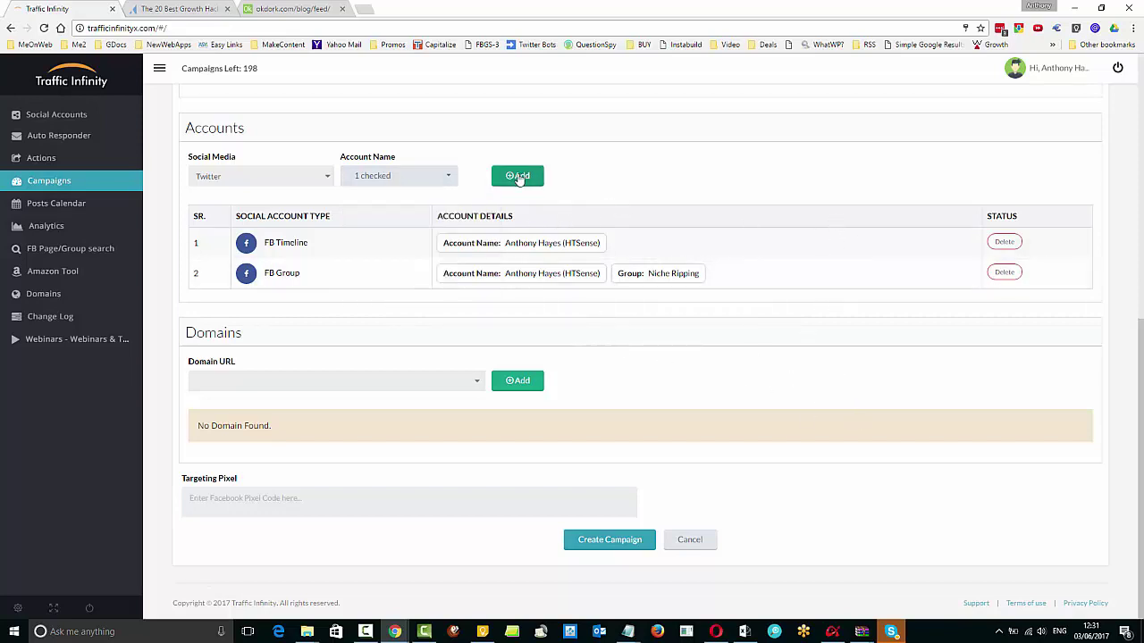
Include wptechsupport_ and marketingalpha1 in the Twitter account selection and add the checked Twitter accounts to the campaign.
click(444, 178)
scroll(435, 248, down, 2)
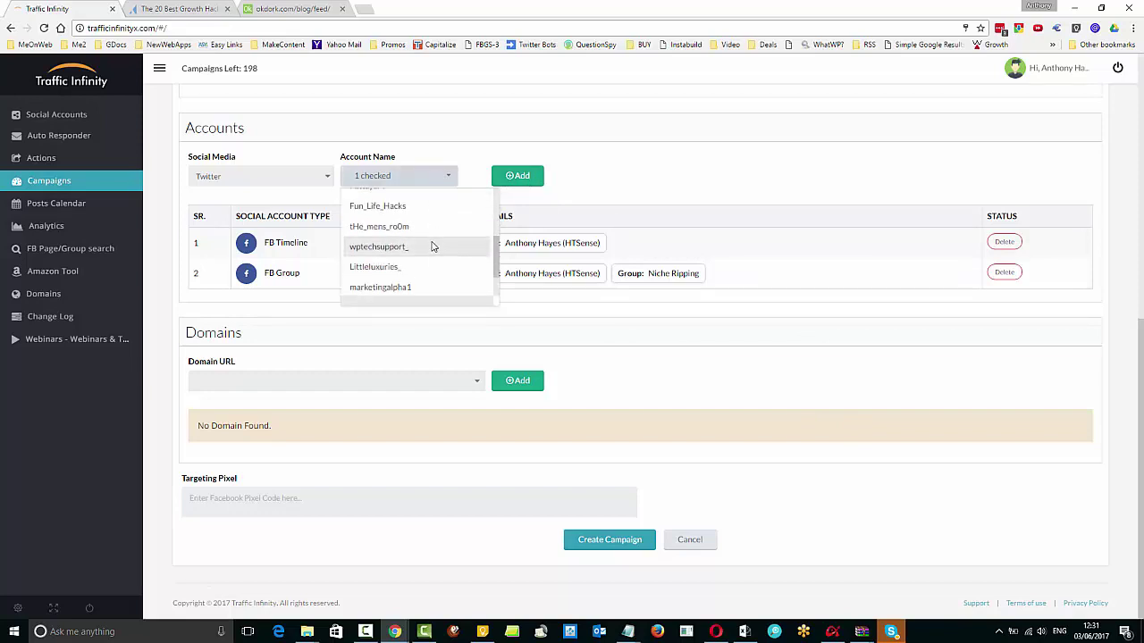
scroll(434, 248, up, 2)
scroll(432, 244, down, 2)
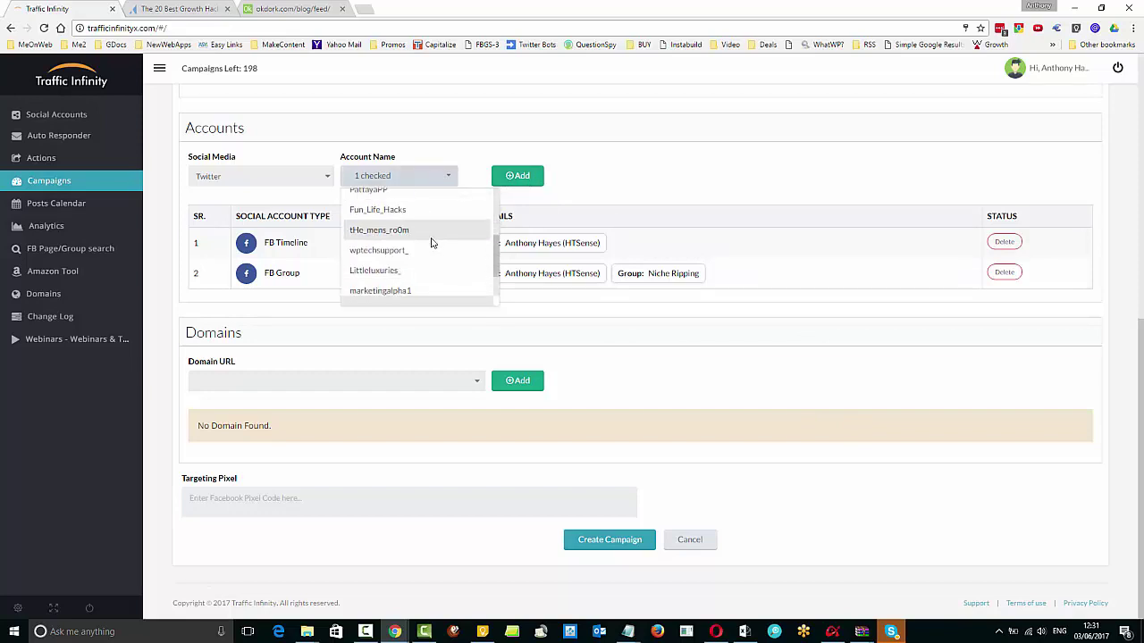
click(385, 248)
scroll(454, 247, down, 1)
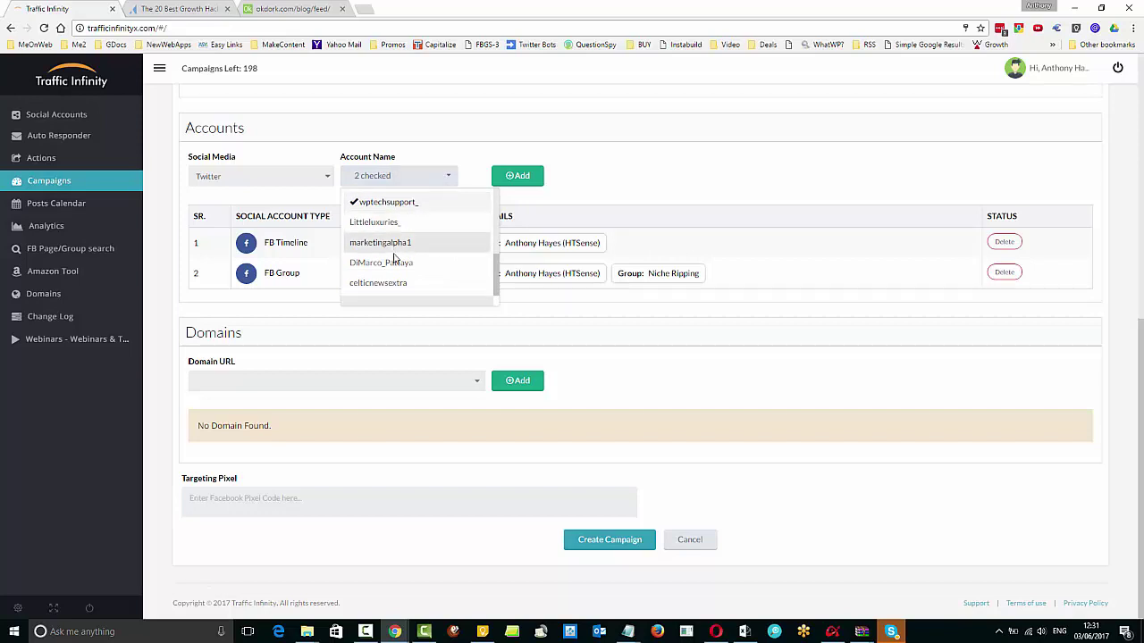
click(418, 244)
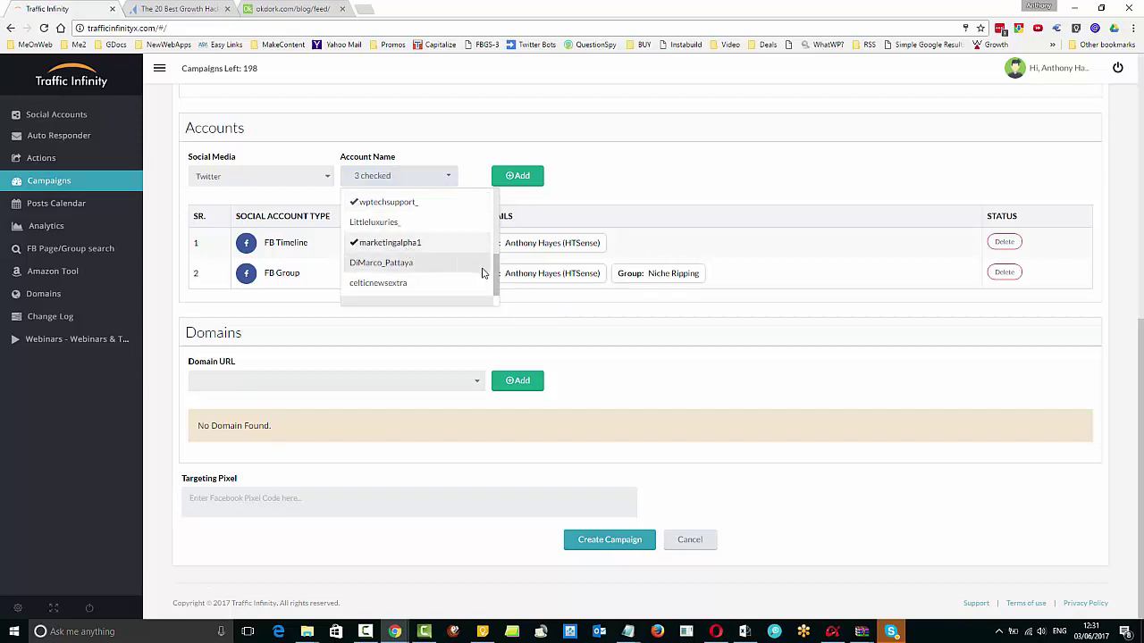
scroll(483, 272, up, 3)
scroll(483, 272, down, 1)
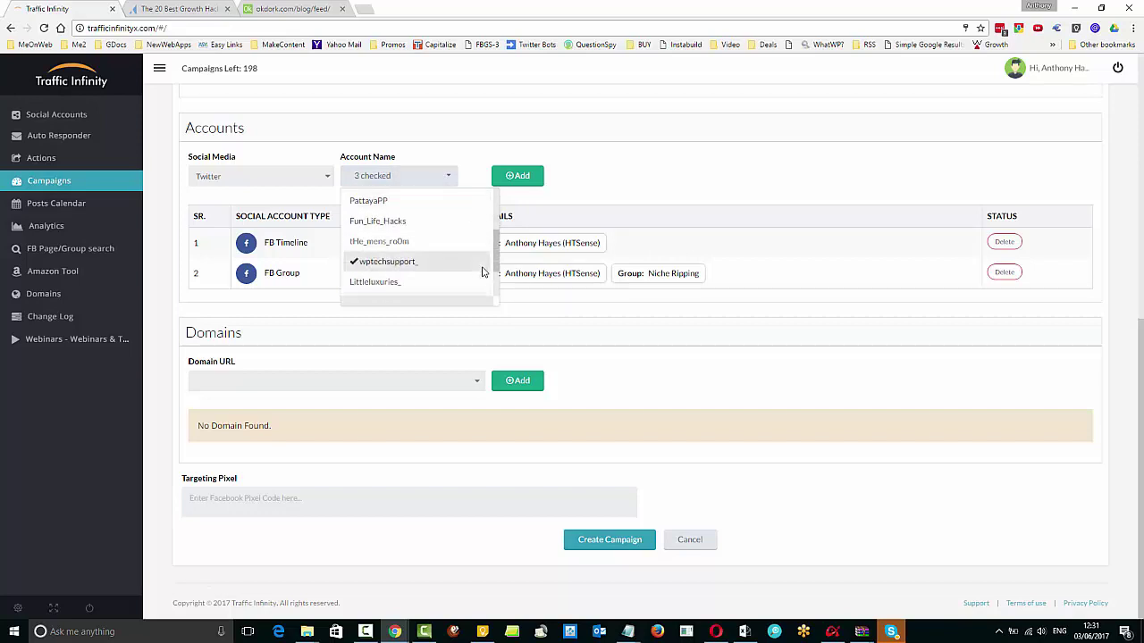
click(516, 176)
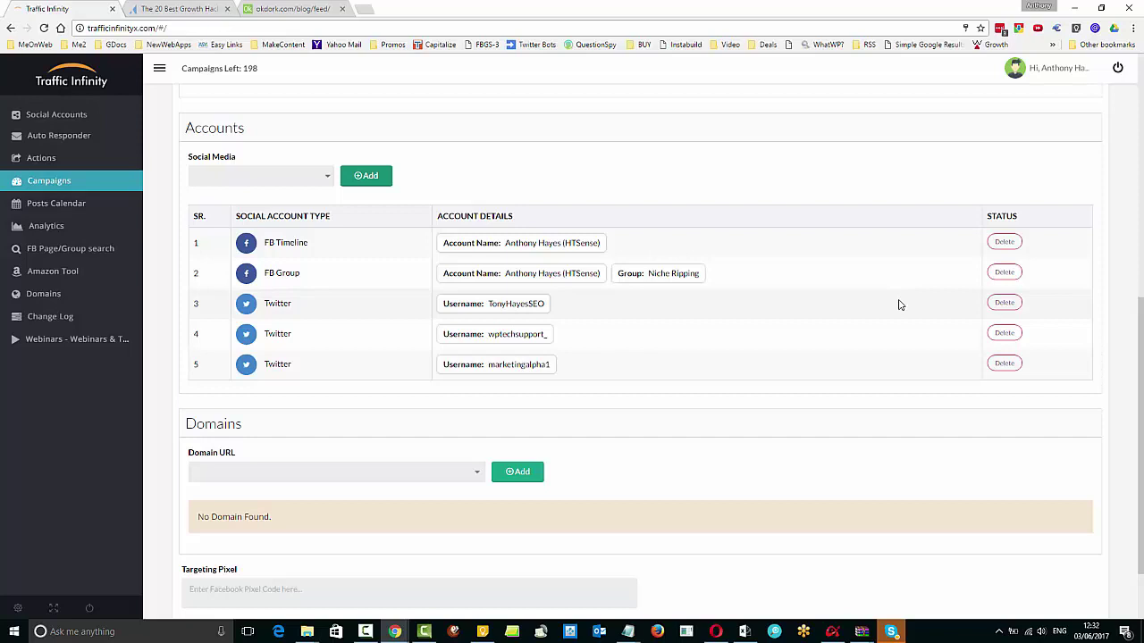
Begin a Pinterest entry in the campaign's accounts using the owner's personal Pinterest account.
click(262, 179)
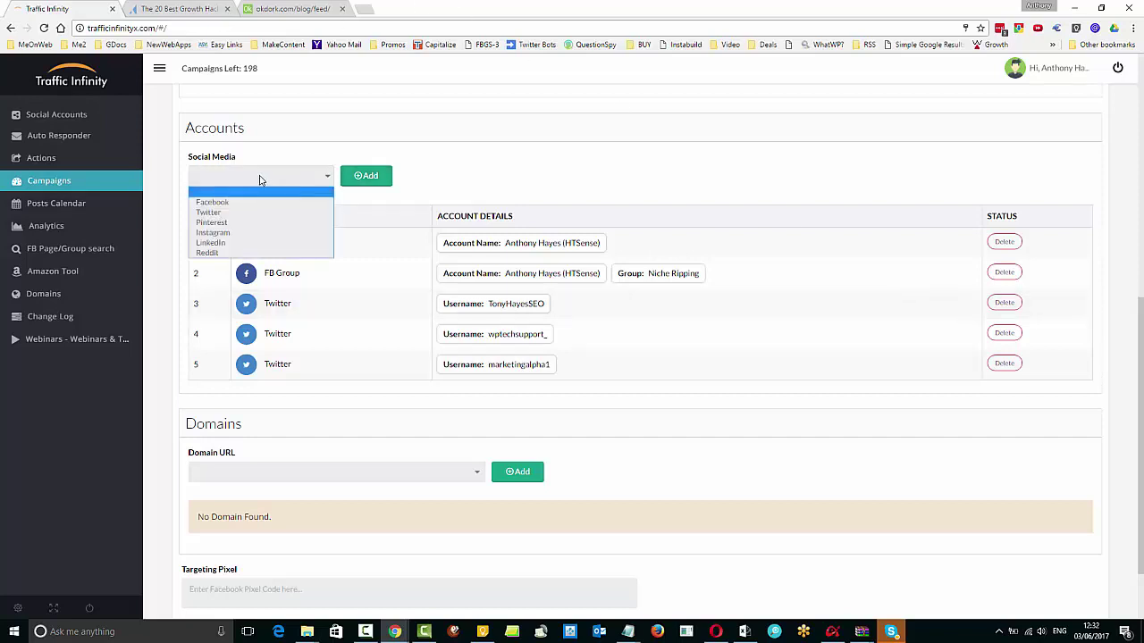
click(249, 227)
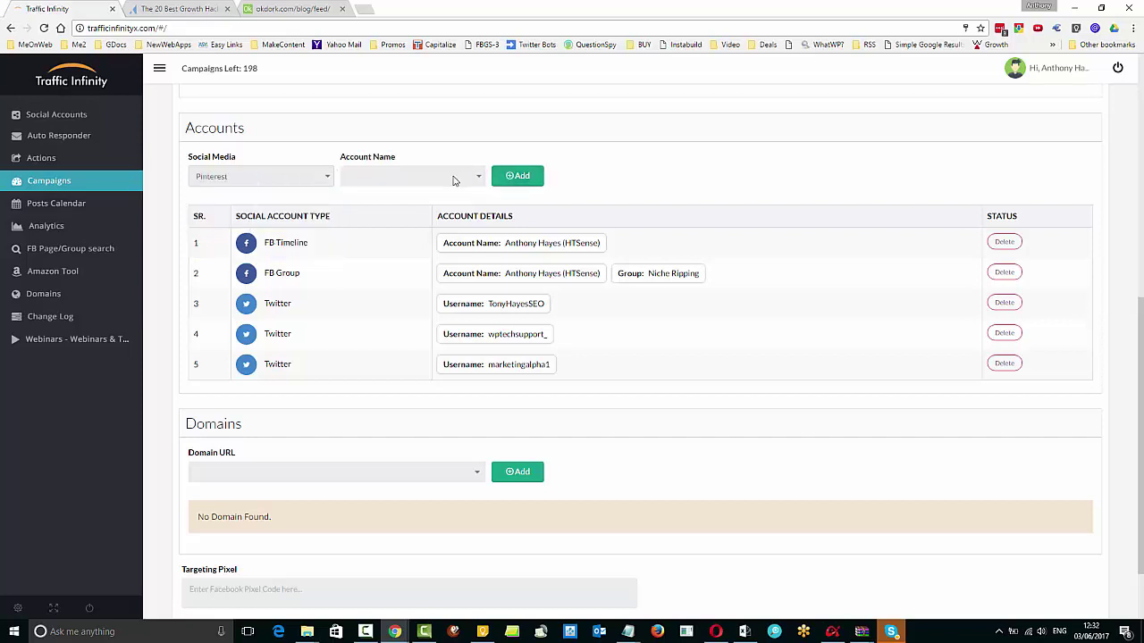
click(454, 179)
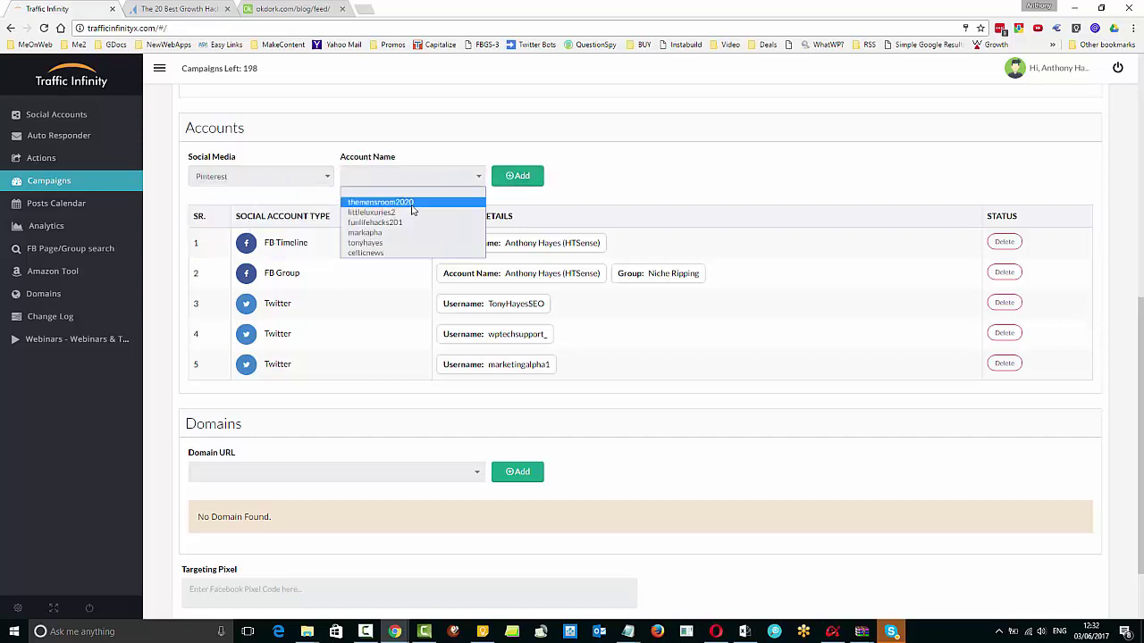
click(375, 243)
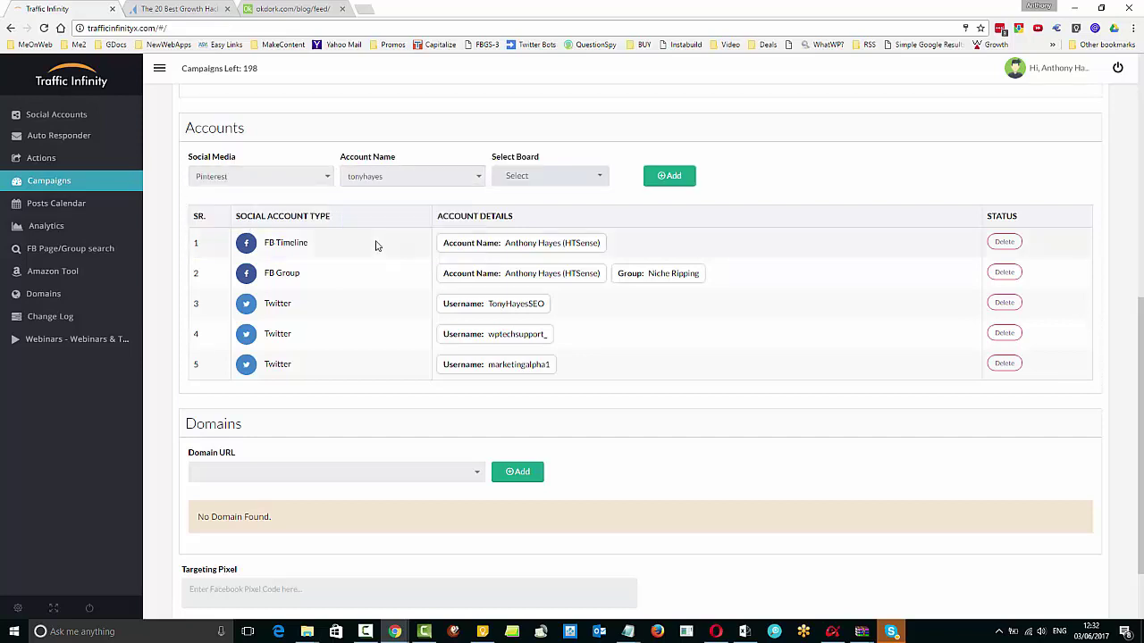
Add Pinterest boards WordPress SEO 2015, SEO, SEO & Social Media Optimization, YouTube SEO Training, Video Marketing SEO and Pattaya Property Portal to the campaign.
click(579, 178)
scroll(561, 228, down, 1)
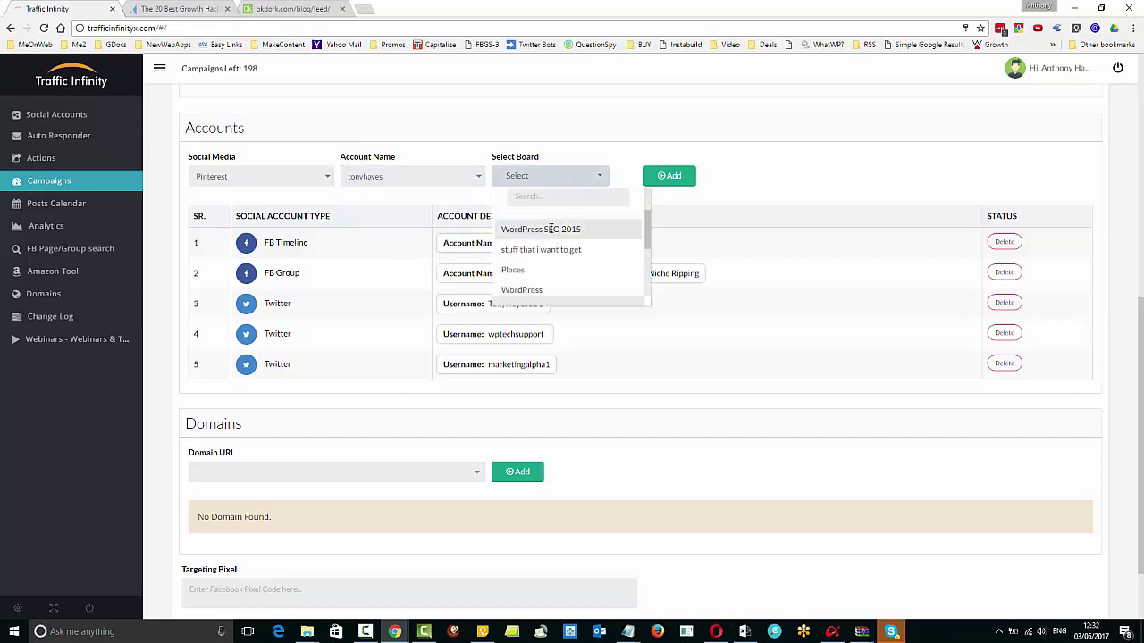
click(550, 229)
scroll(614, 266, down, 3)
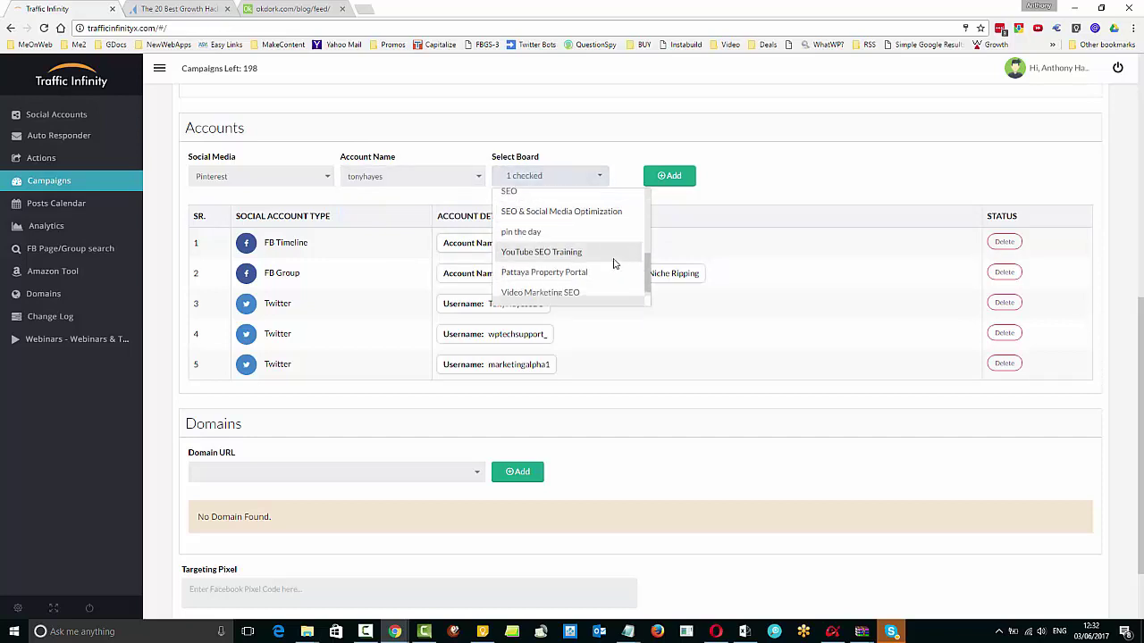
click(507, 191)
click(563, 211)
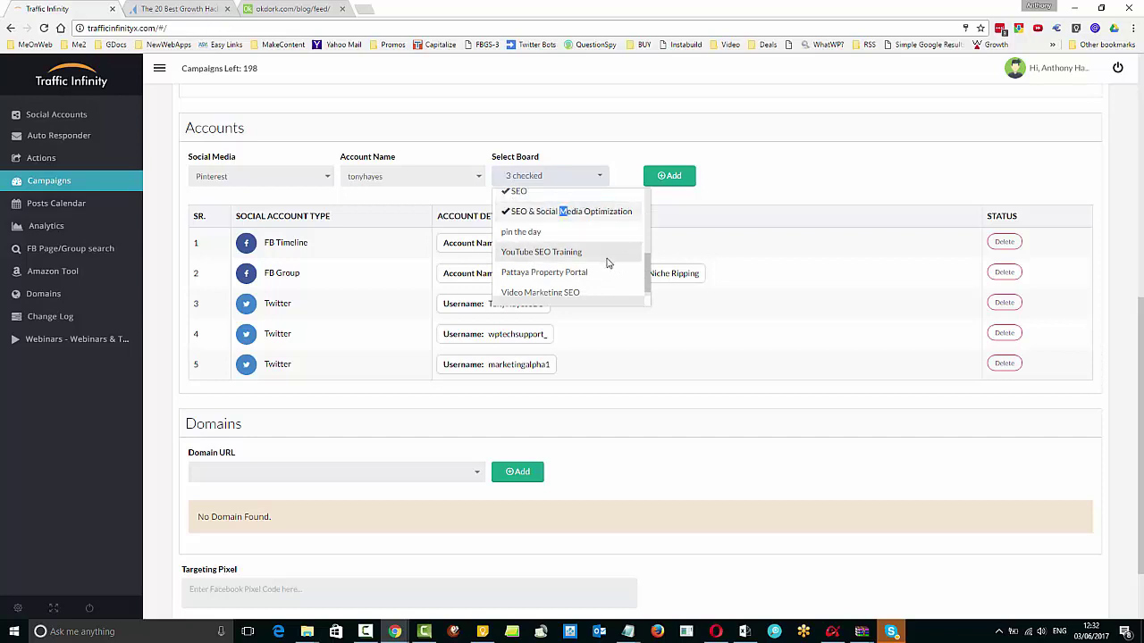
click(593, 252)
scroll(598, 273, down, 1)
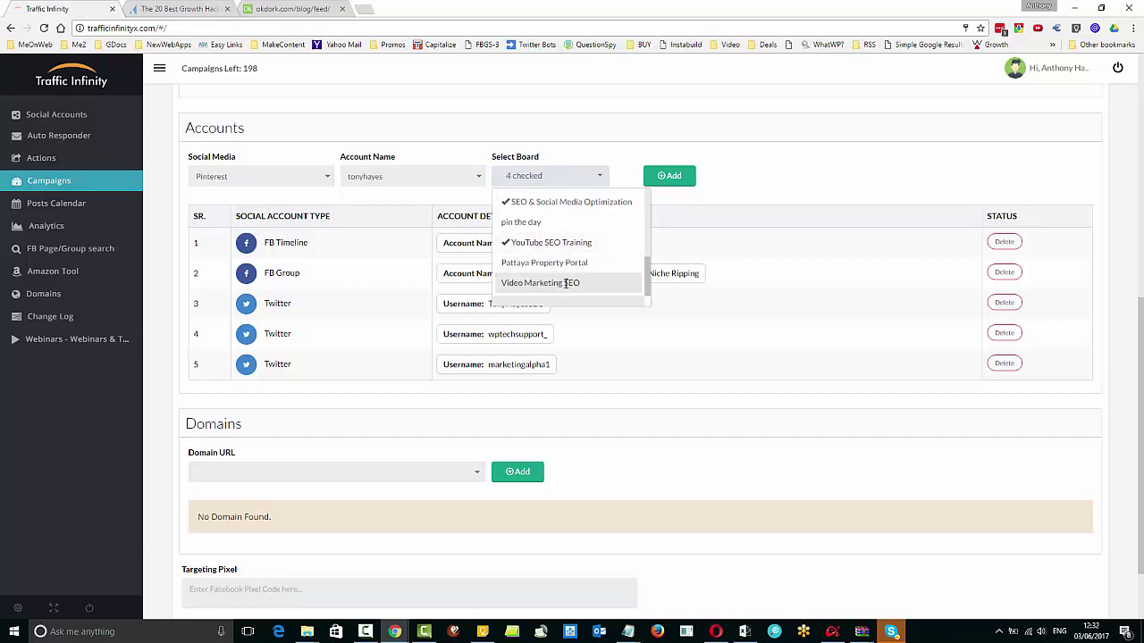
click(566, 283)
click(572, 262)
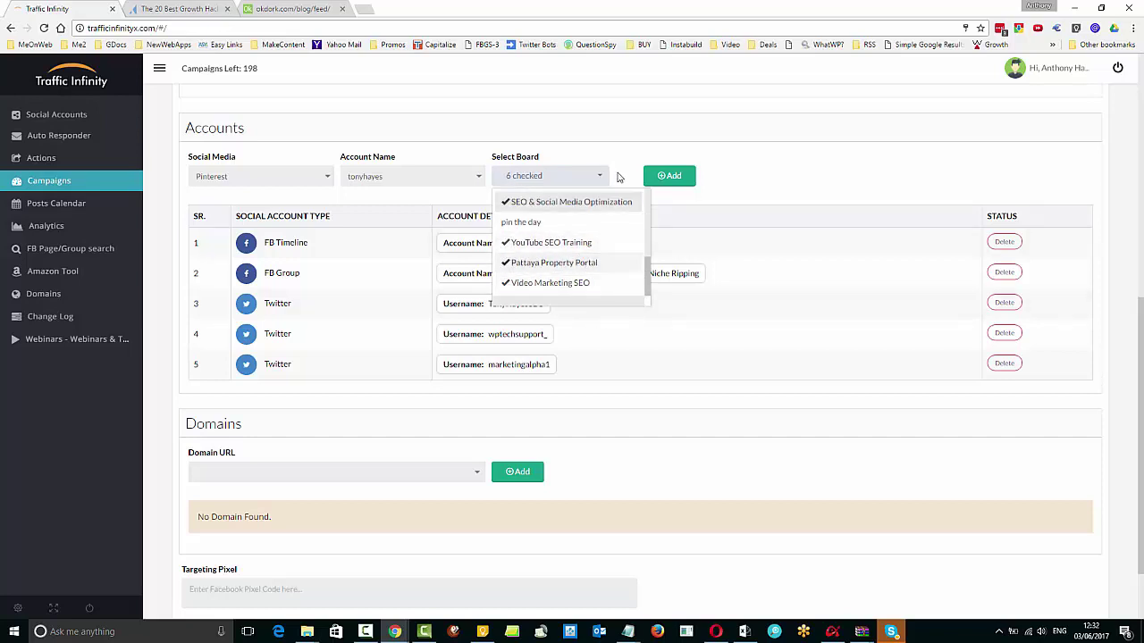
click(792, 191)
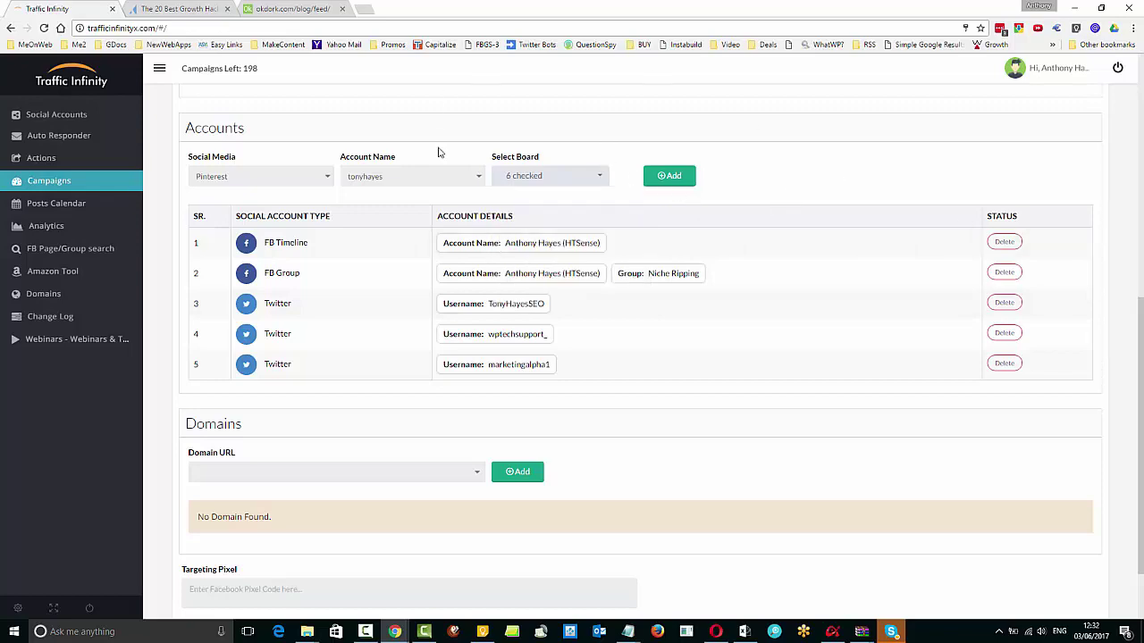
click(668, 176)
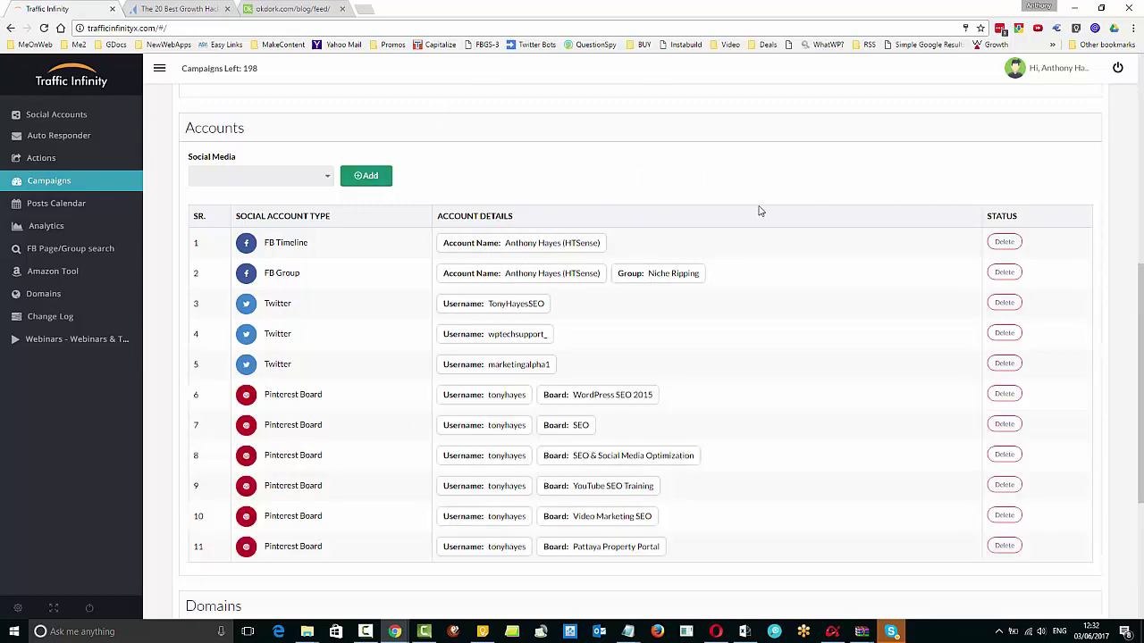
scroll(408, 148, down, 2)
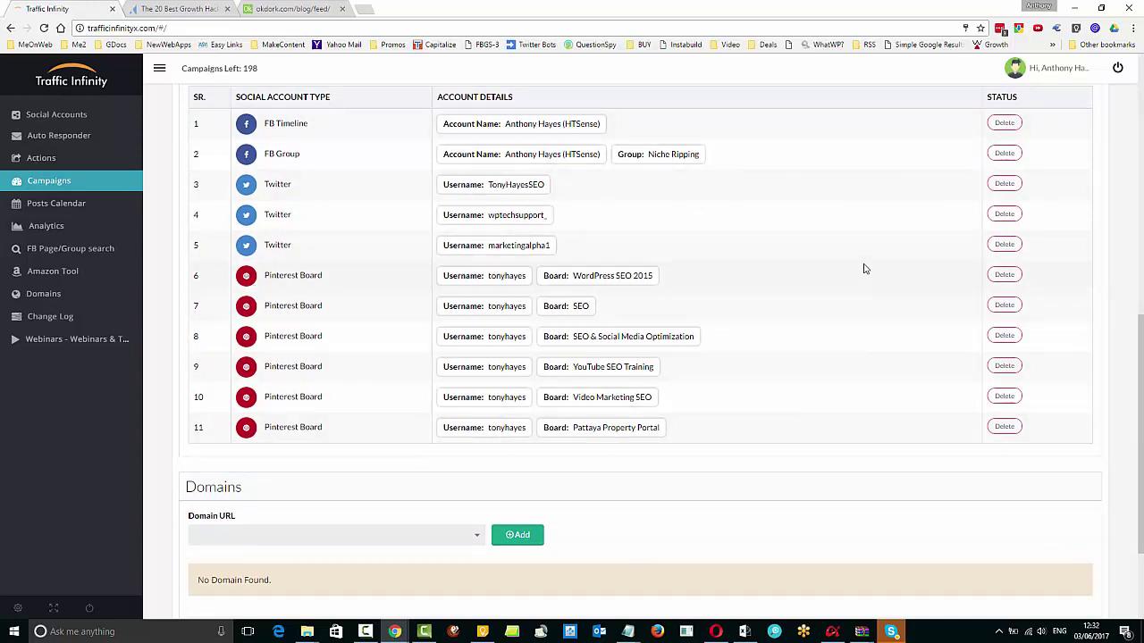
scroll(867, 278, up, 1)
scroll(859, 276, down, 2)
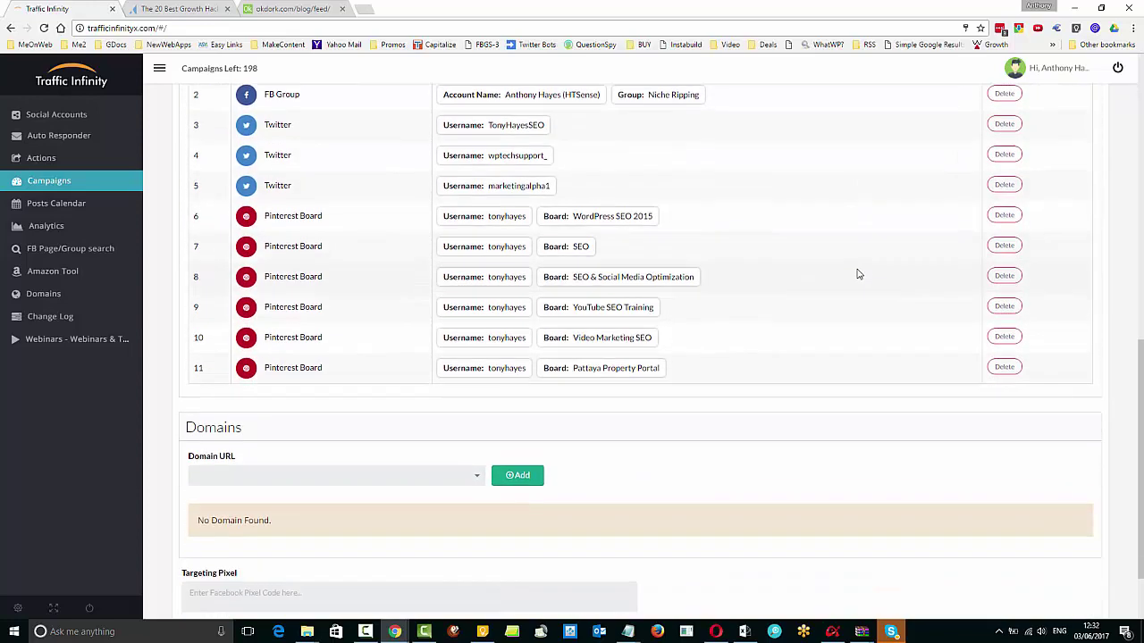
scroll(858, 273, up, 1)
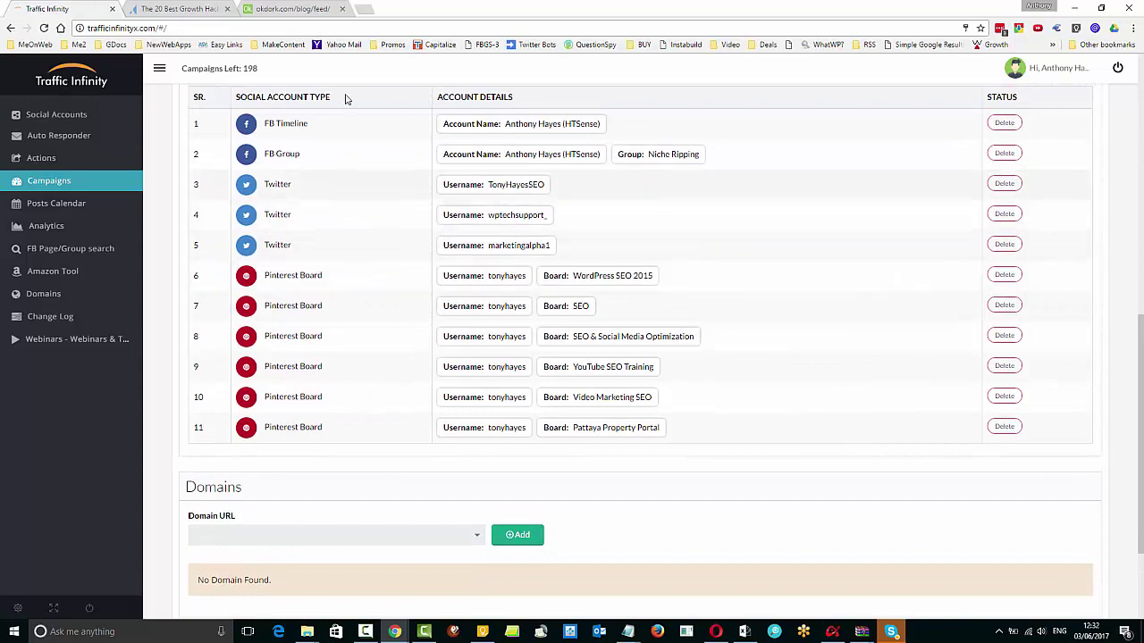
Add two Instagram accounts to the campaign: the owner's personal account and marketingalpha2017.
scroll(337, 453, up, 3)
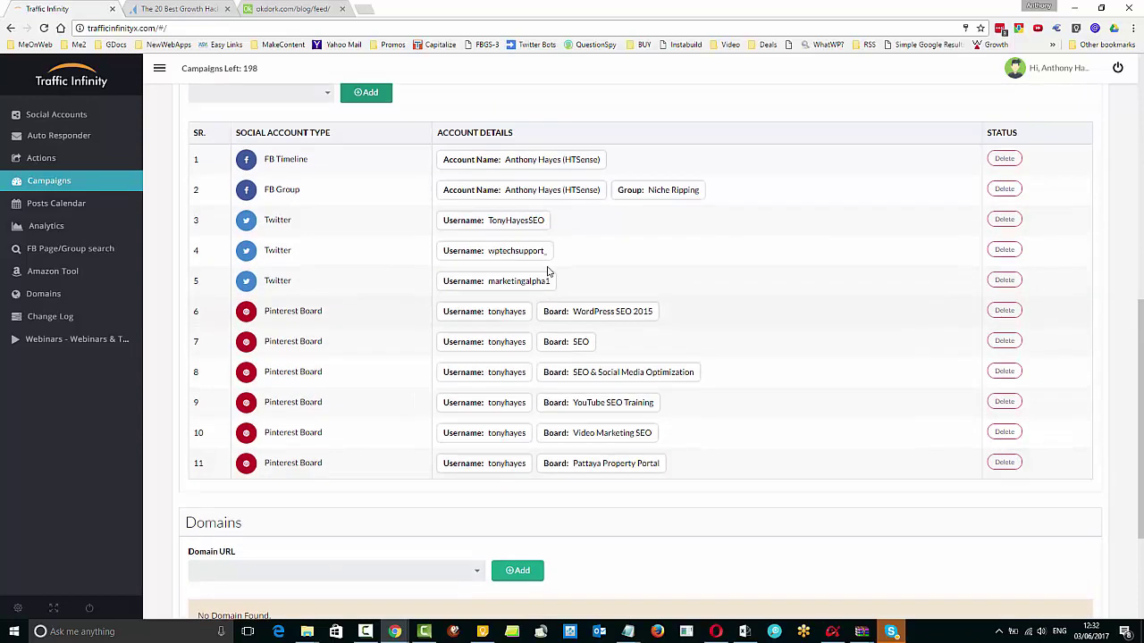
click(326, 239)
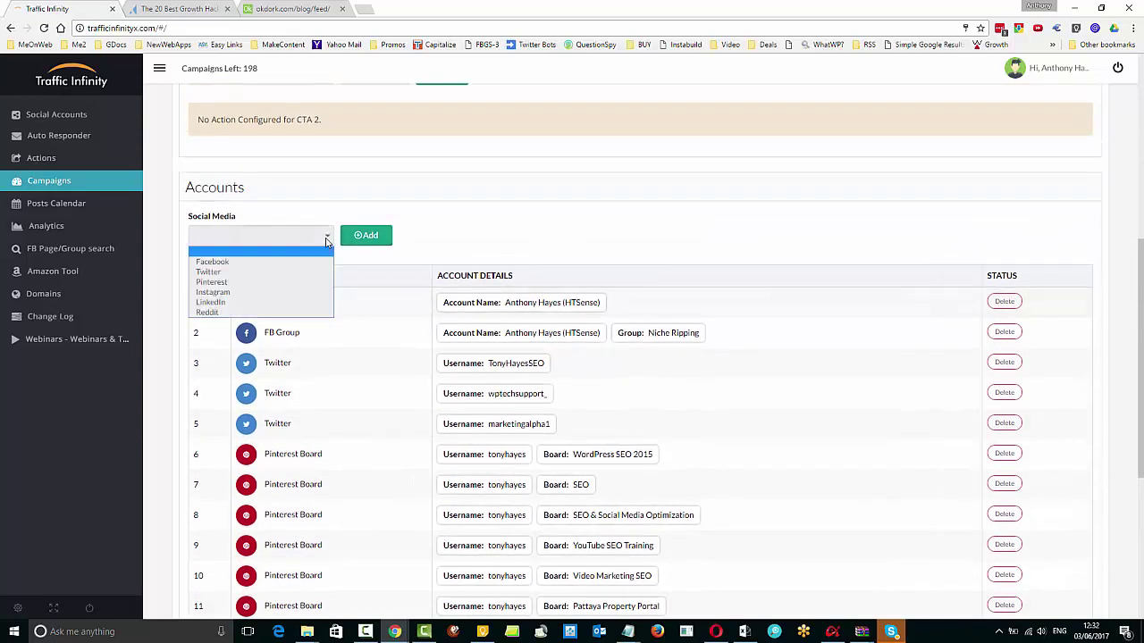
click(287, 293)
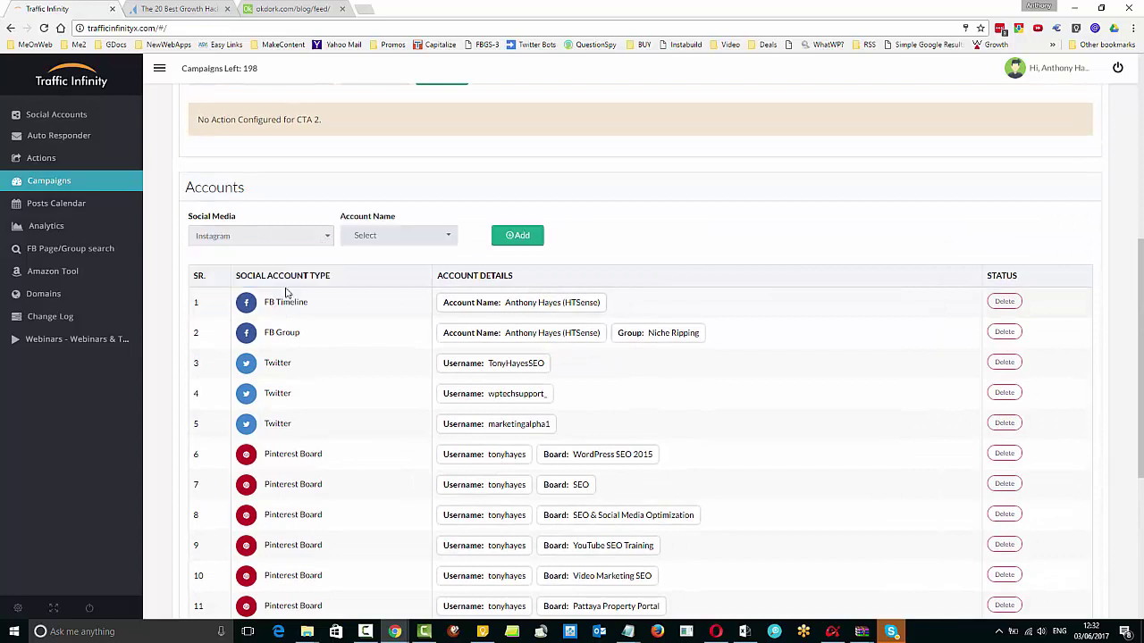
click(390, 237)
scroll(477, 320, down, 2)
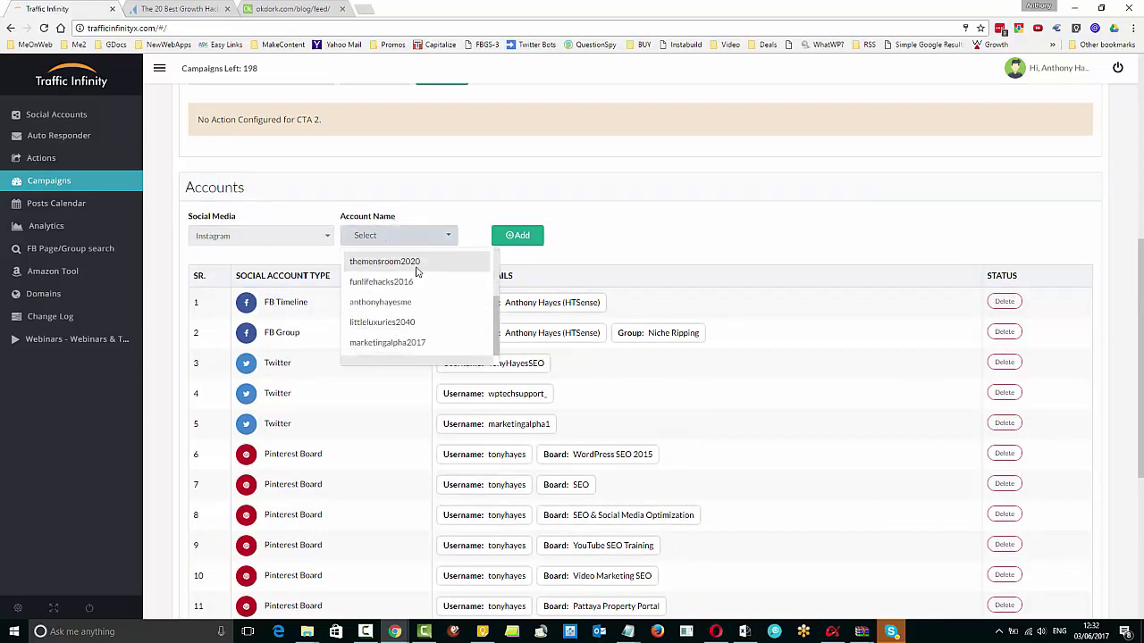
click(403, 303)
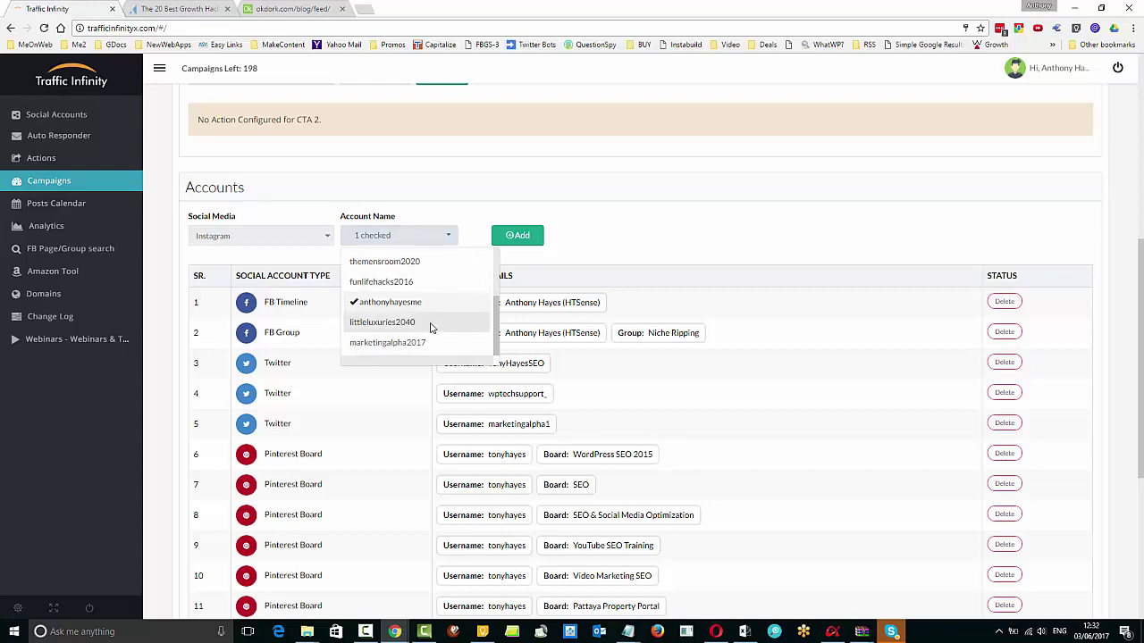
scroll(430, 324, down, 1)
click(414, 225)
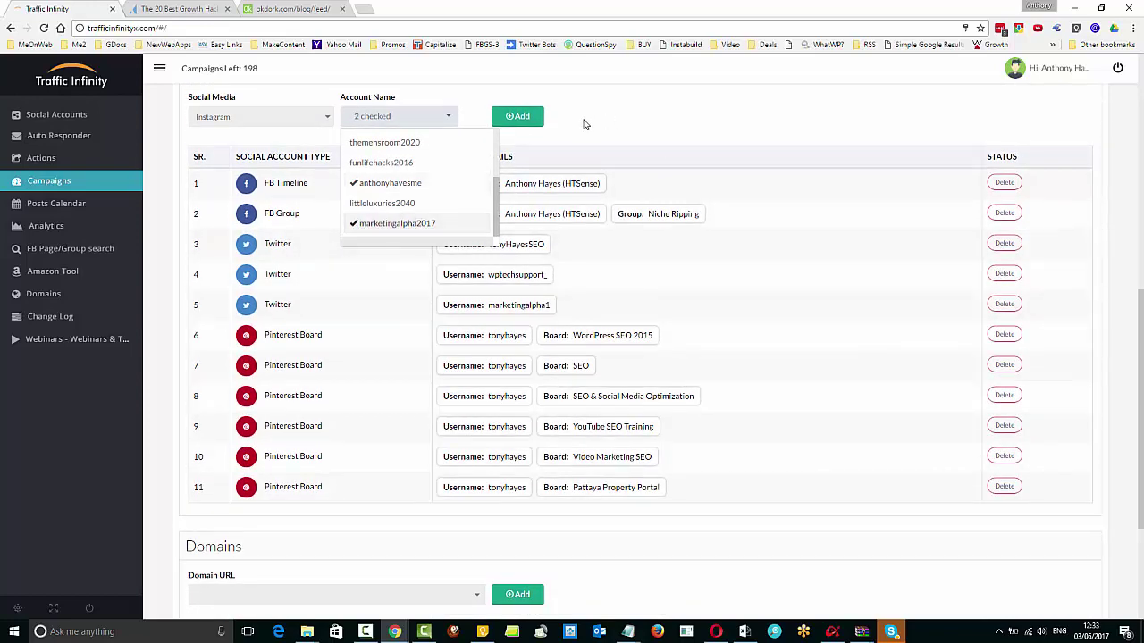
click(518, 116)
scroll(773, 349, down, 1)
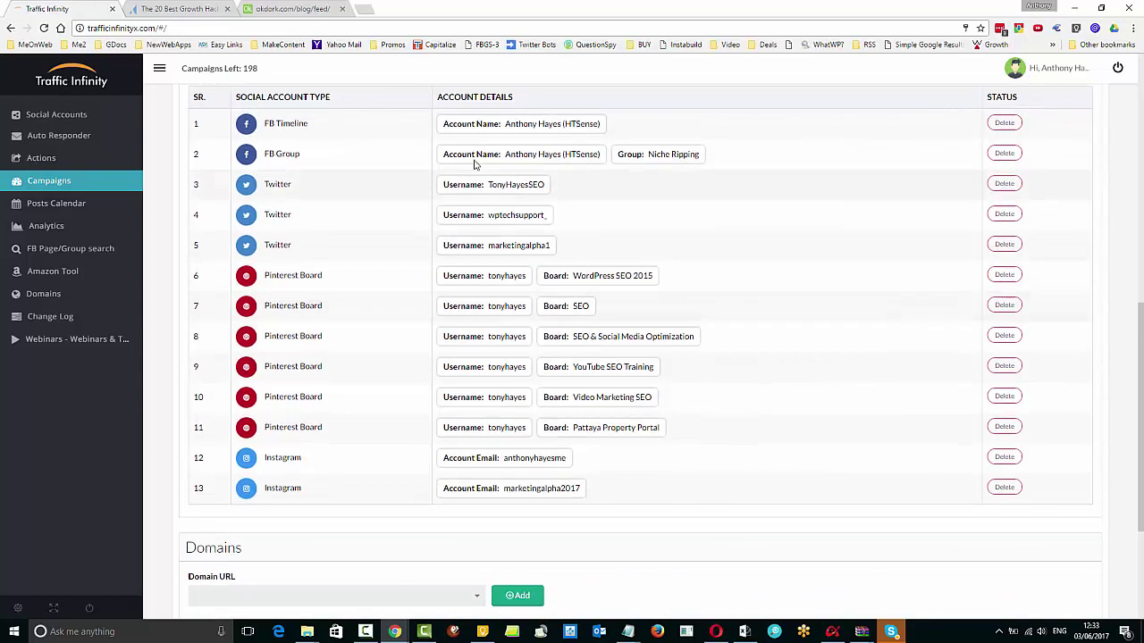
Add the owner's personal LinkedIn account to the campaign's accounts.
scroll(579, 301, up, 1)
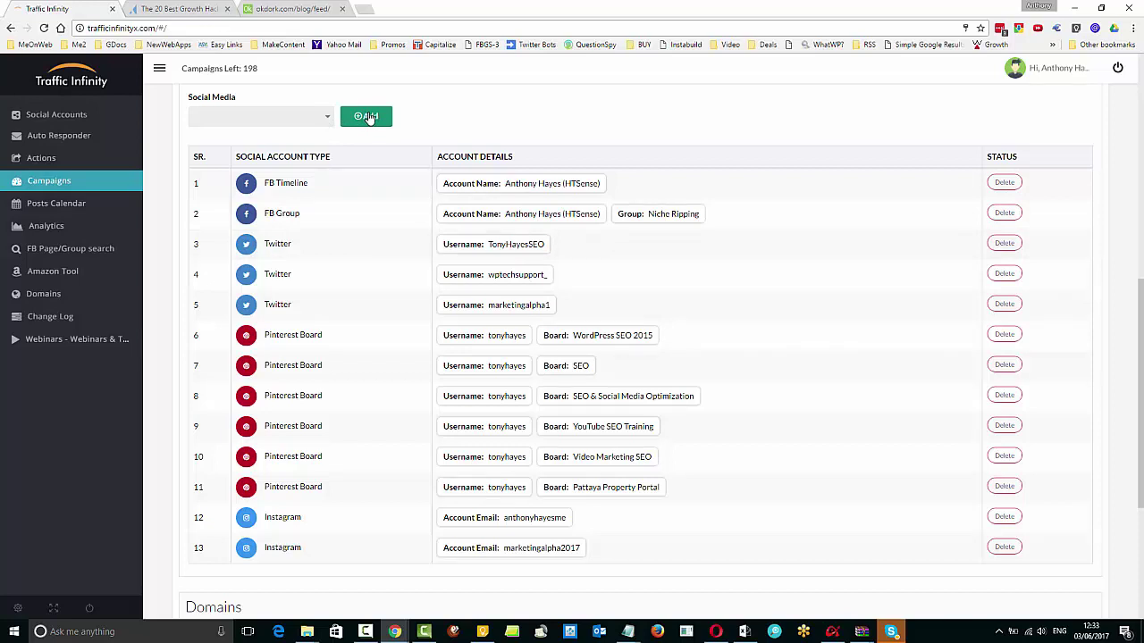
click(324, 124)
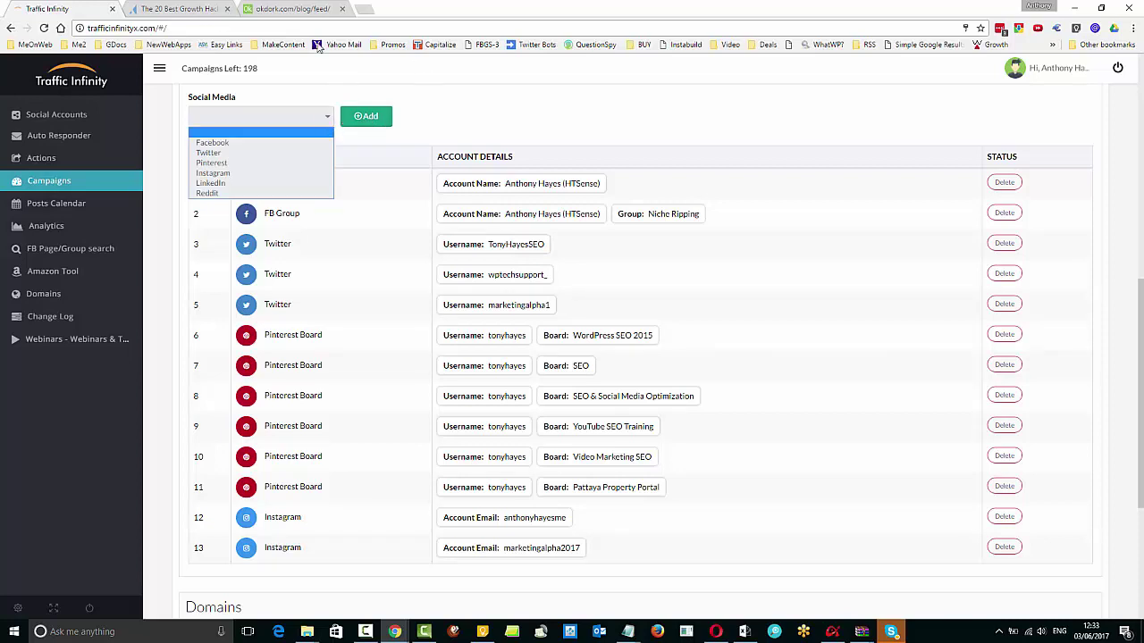
click(215, 189)
click(447, 116)
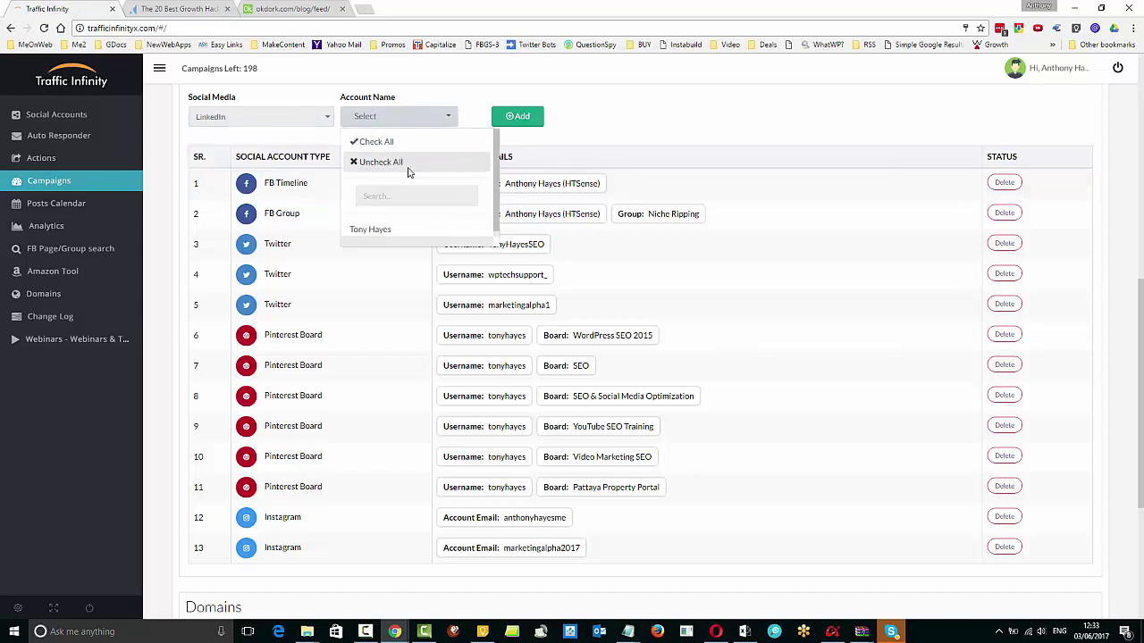
click(397, 227)
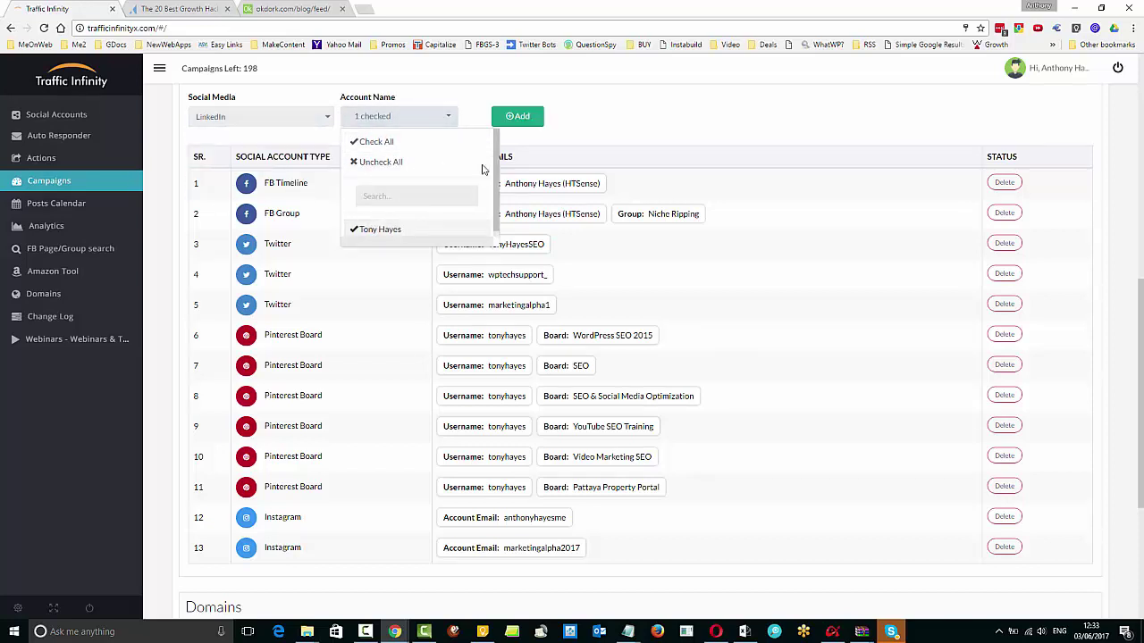
click(581, 134)
click(527, 118)
scroll(830, 251, down, 1)
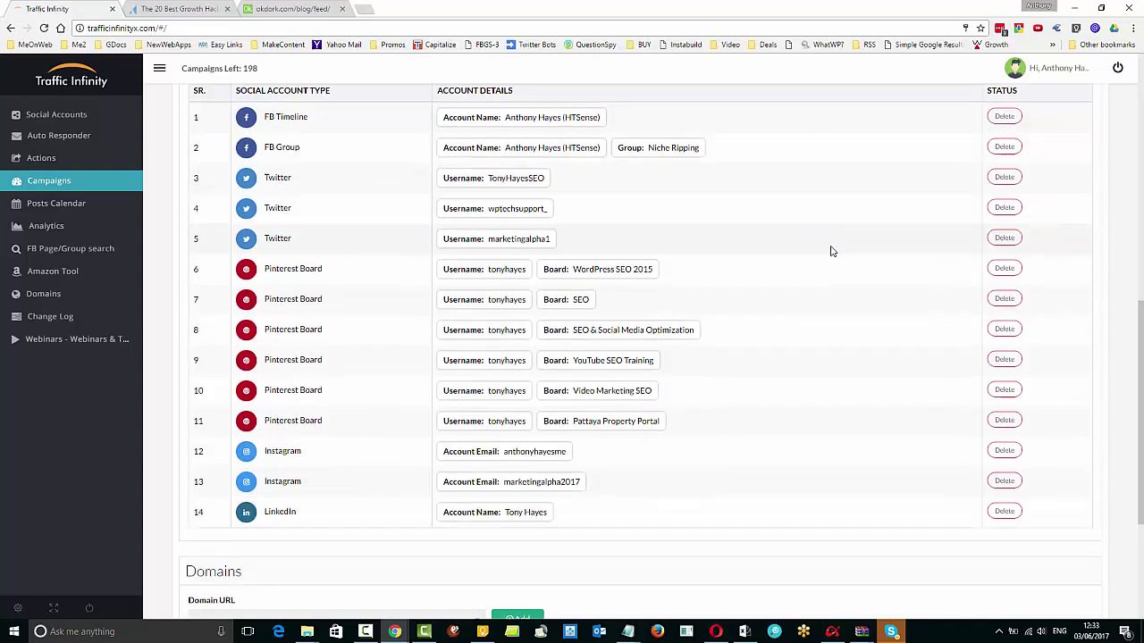
scroll(830, 251, down, 1)
scroll(830, 250, up, 1)
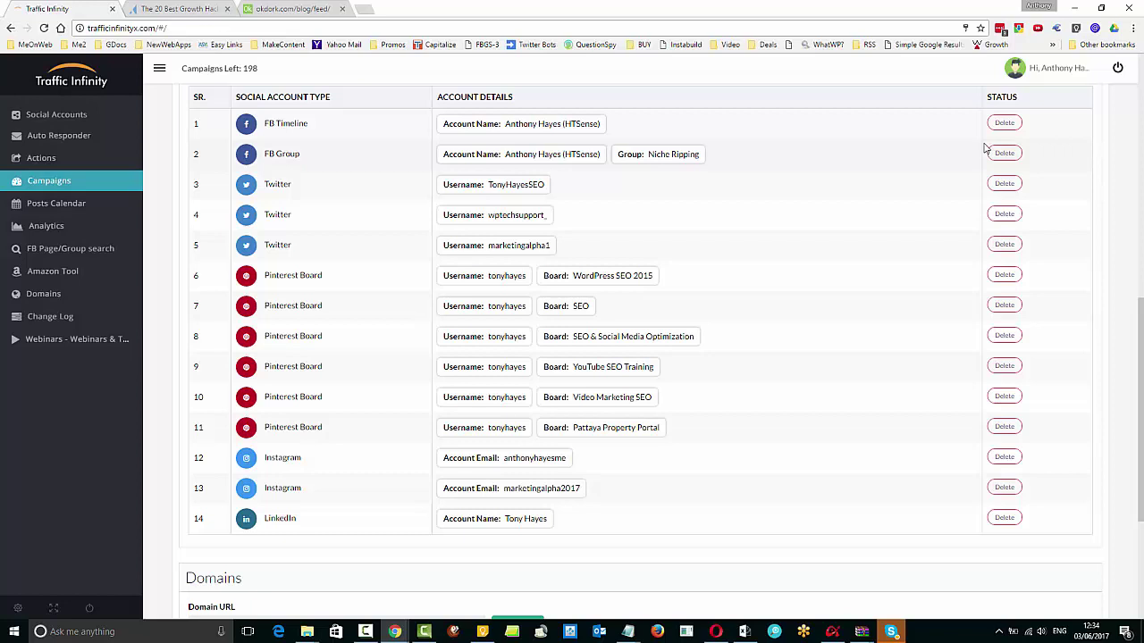
scroll(1083, 368, down, 2)
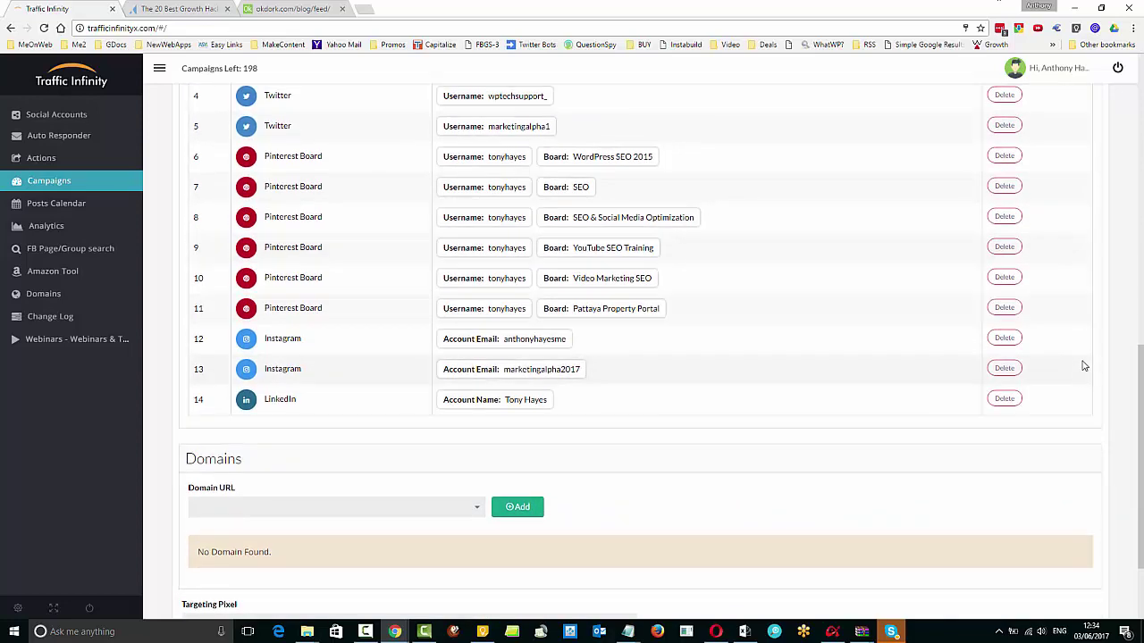
scroll(928, 376, down, 2)
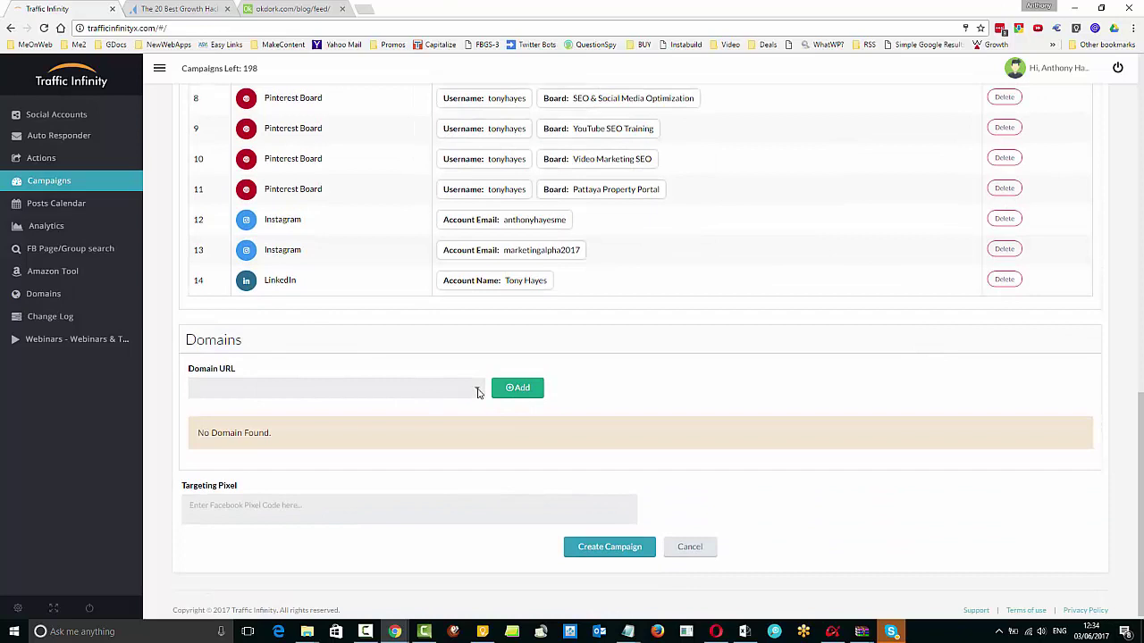
click(479, 393)
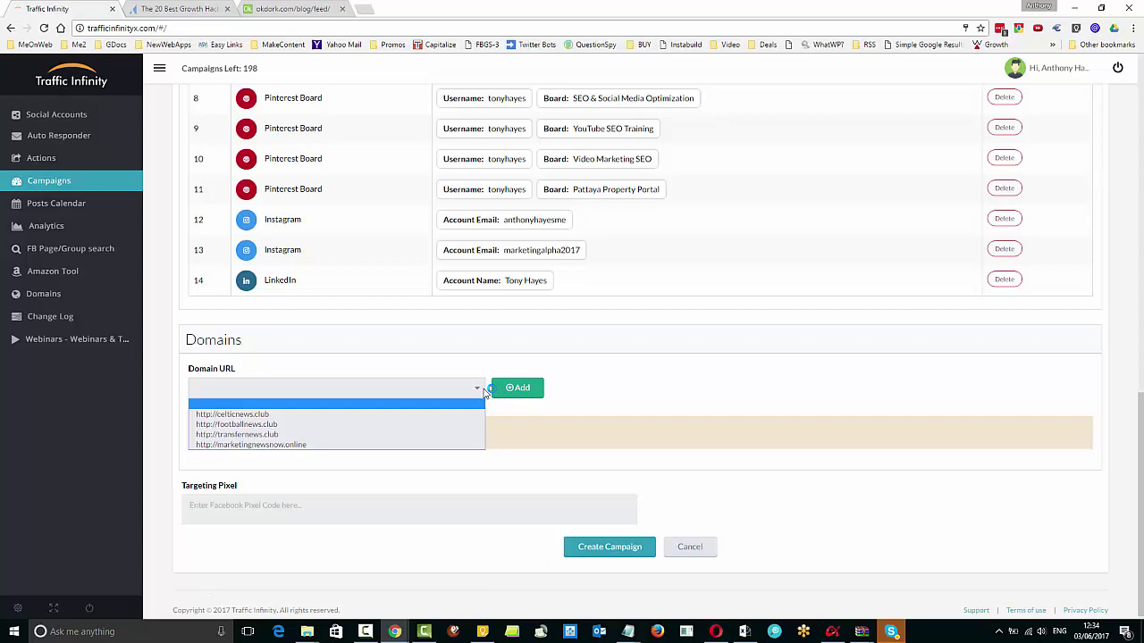
click(267, 445)
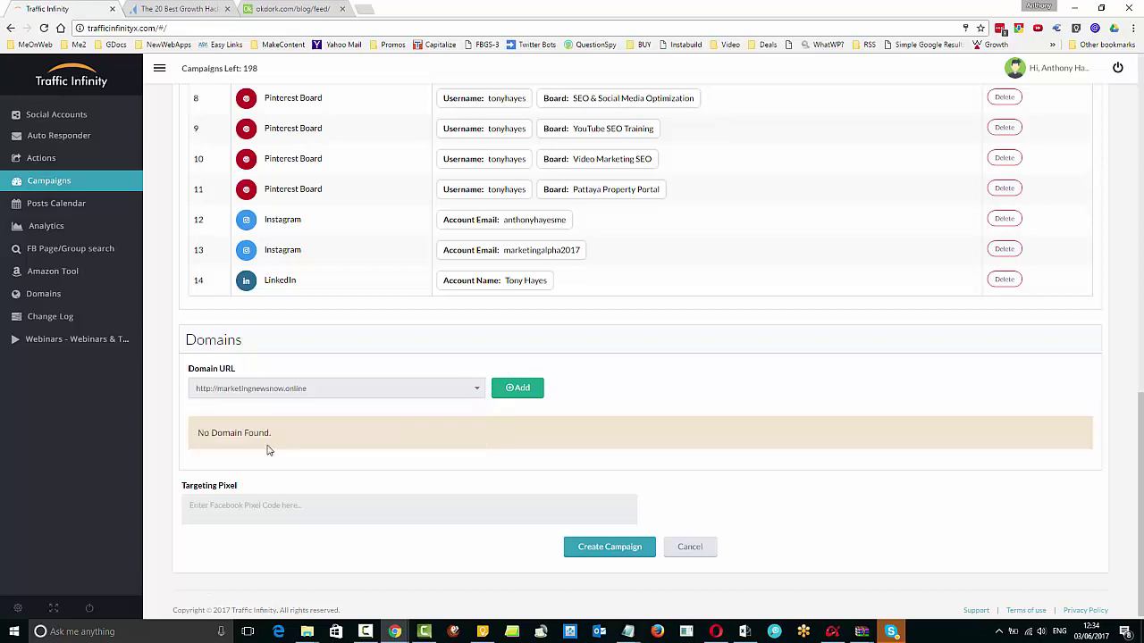
click(513, 393)
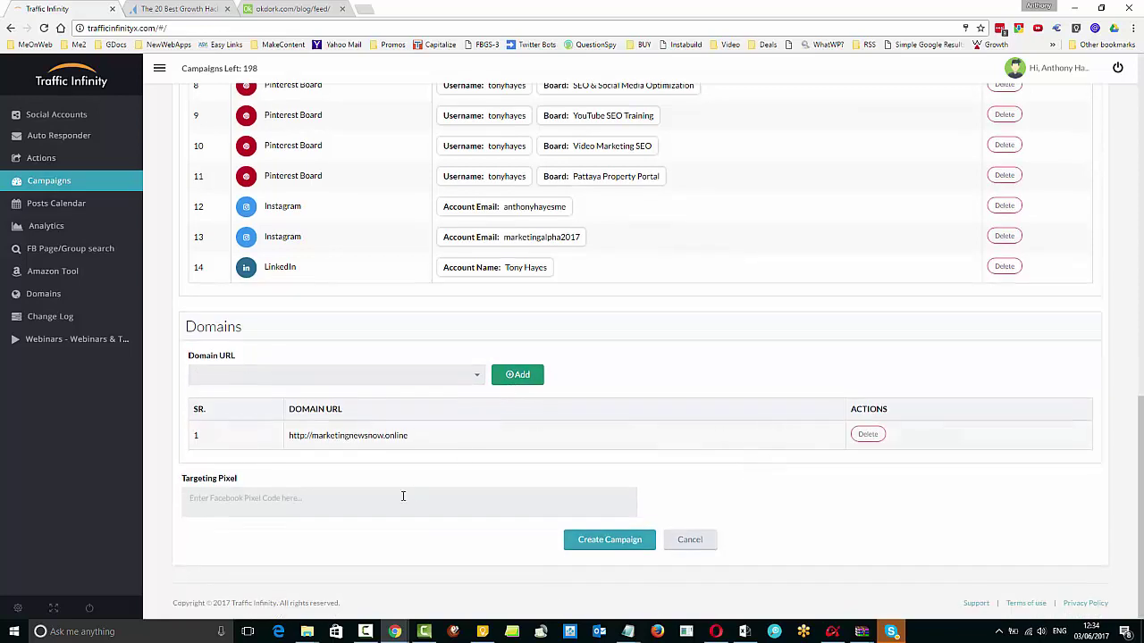
Create the campaign with the targeting pixel left empty.
click(397, 501)
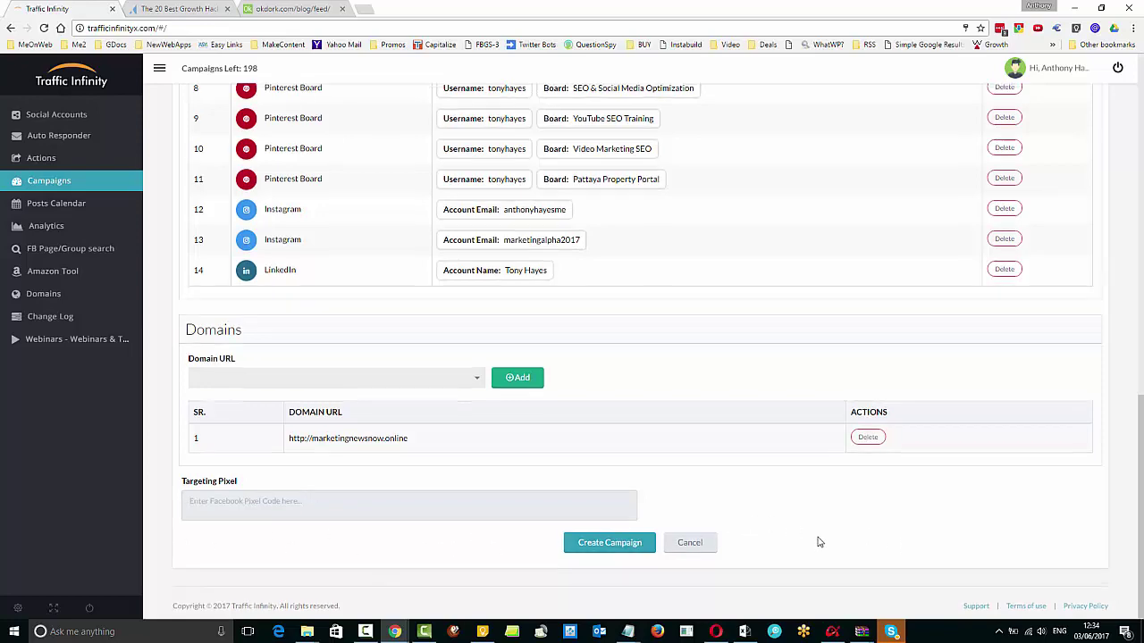
scroll(817, 539, up, 3)
scroll(817, 539, down, 3)
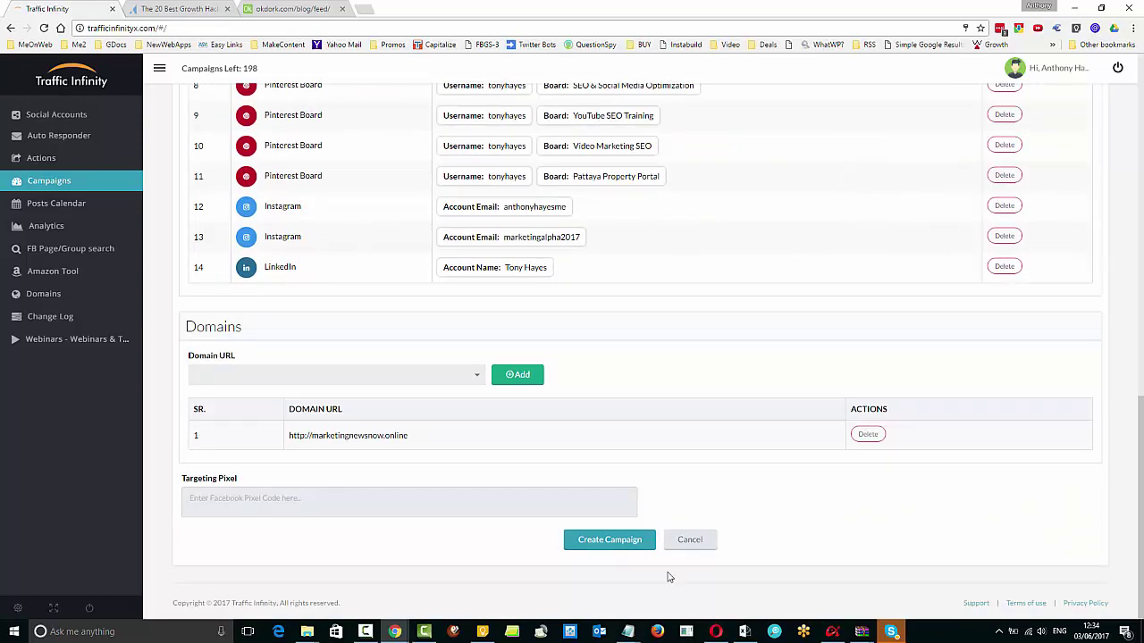
click(618, 542)
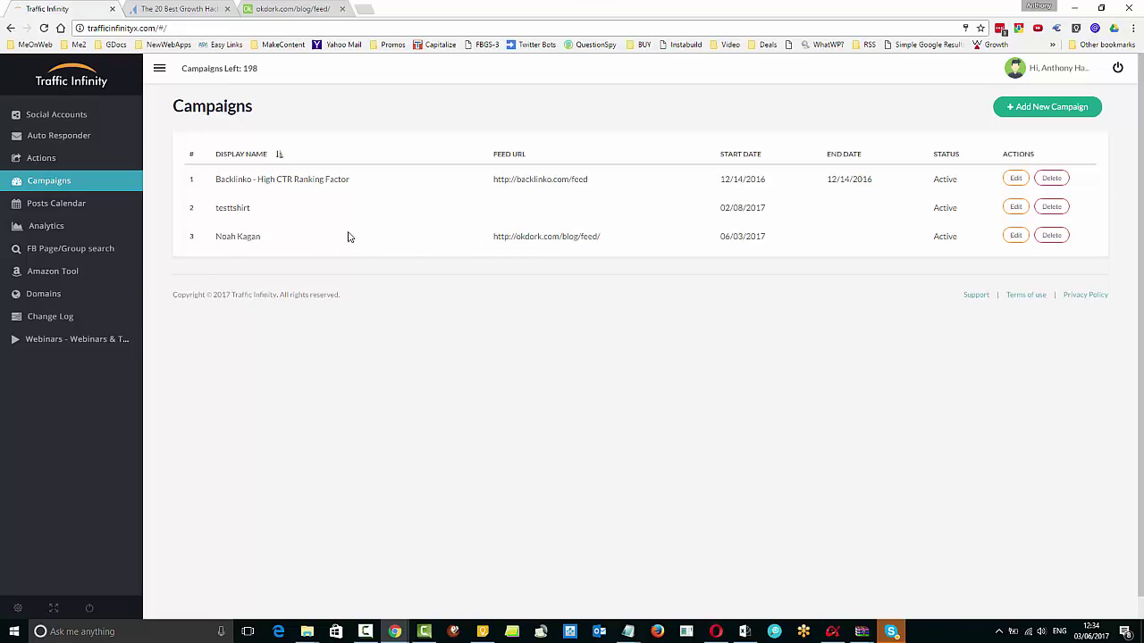
Delete the testtshirt campaign from the campaigns list and confirm the deletion.
click(1054, 208)
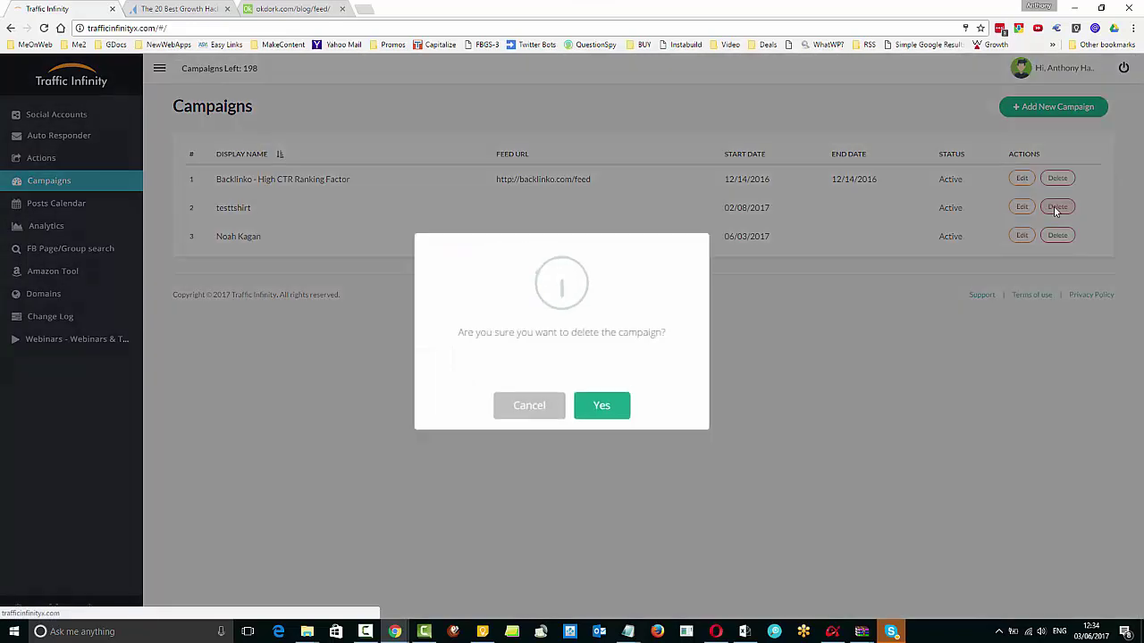
click(597, 404)
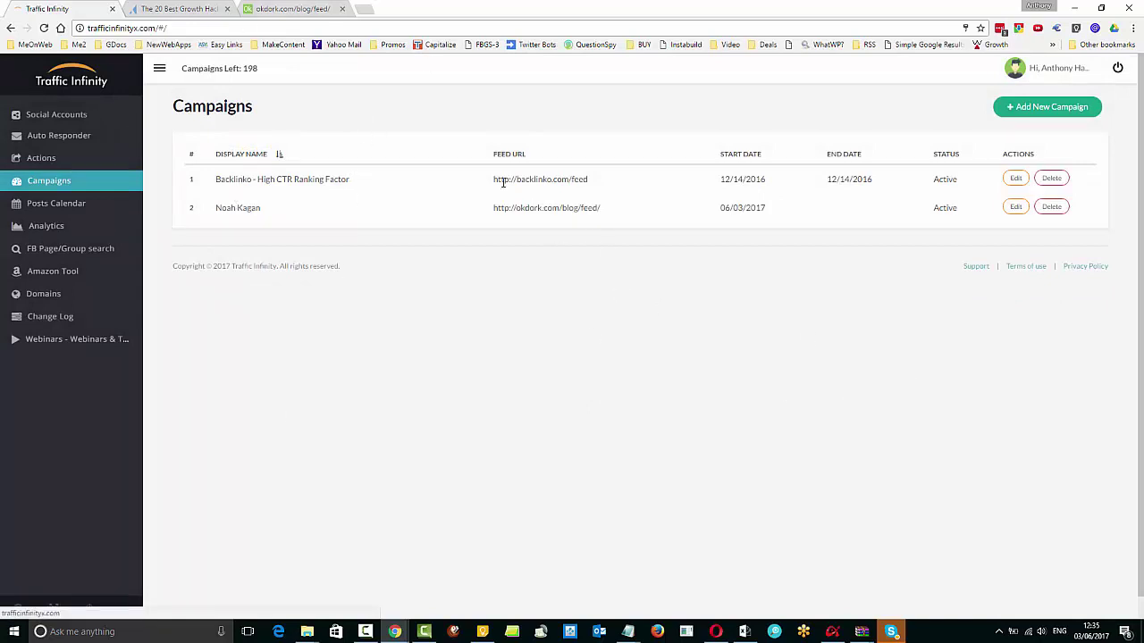
View the first post shared today in the posts calendar and dismiss its banner overlay.
click(94, 206)
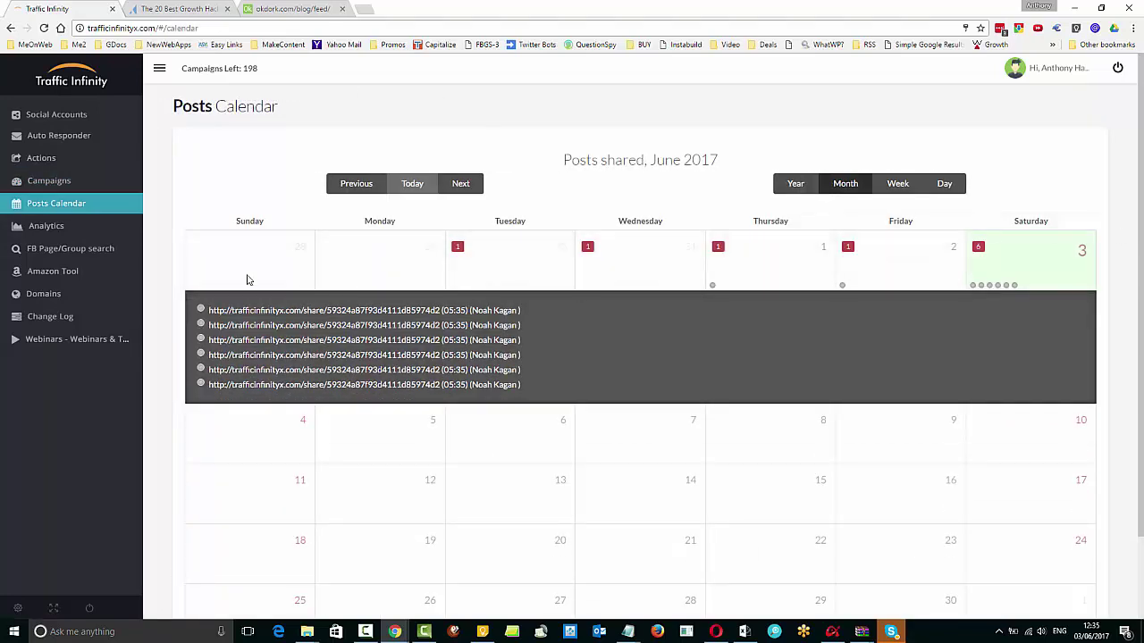
click(284, 310)
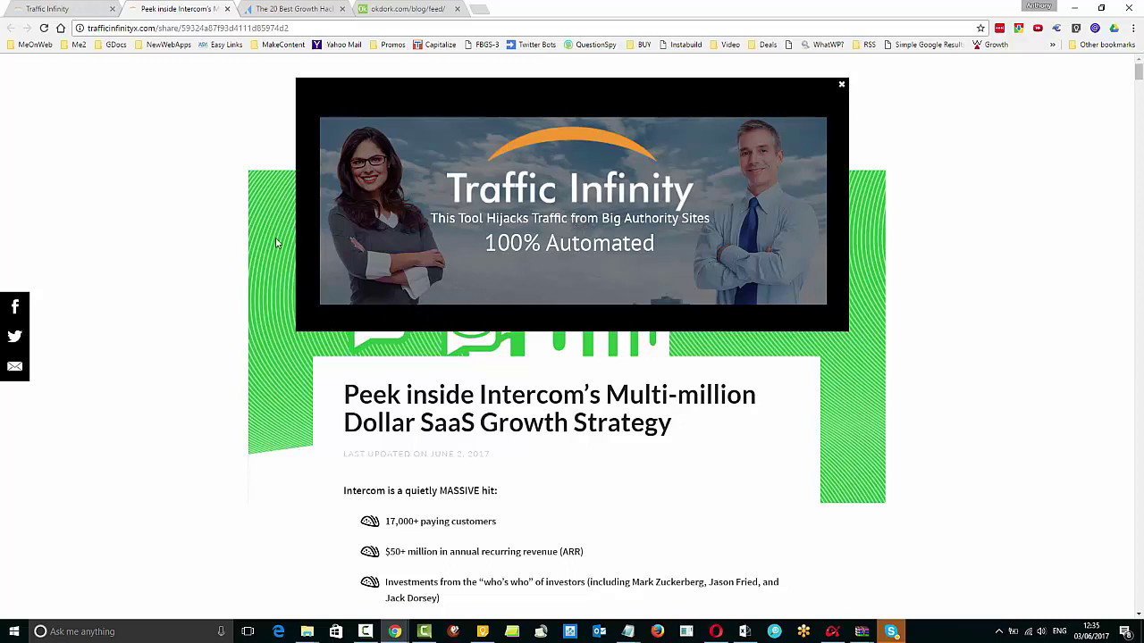
click(841, 88)
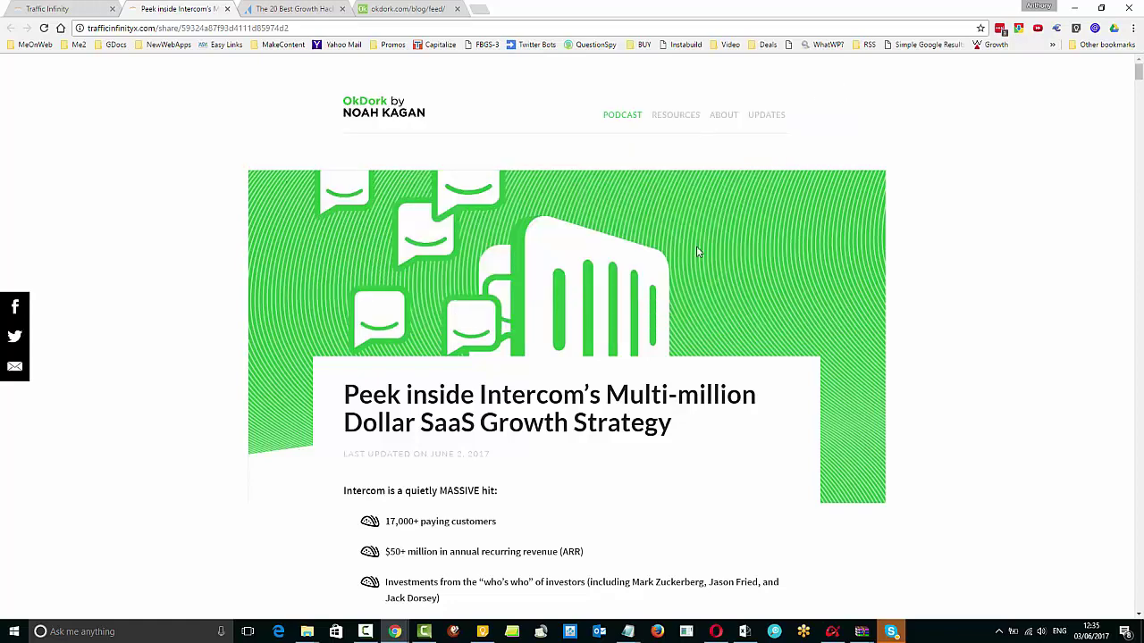
Create a new call-to-action named Noah 2 with type Optin Form, assigned to CTA 1.
click(34, 8)
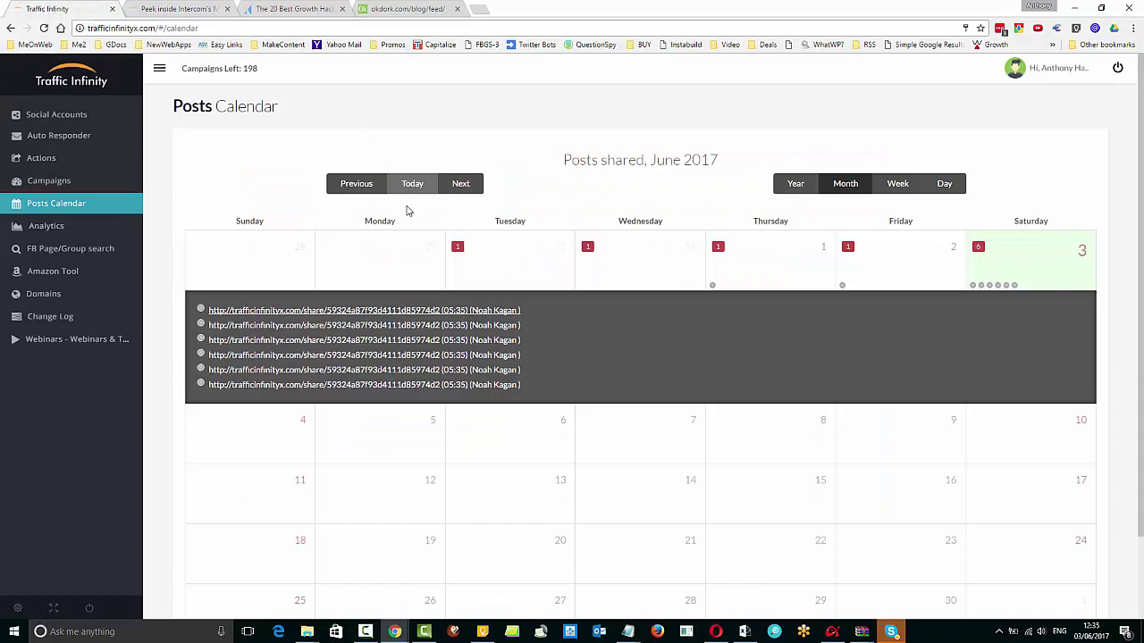
click(61, 179)
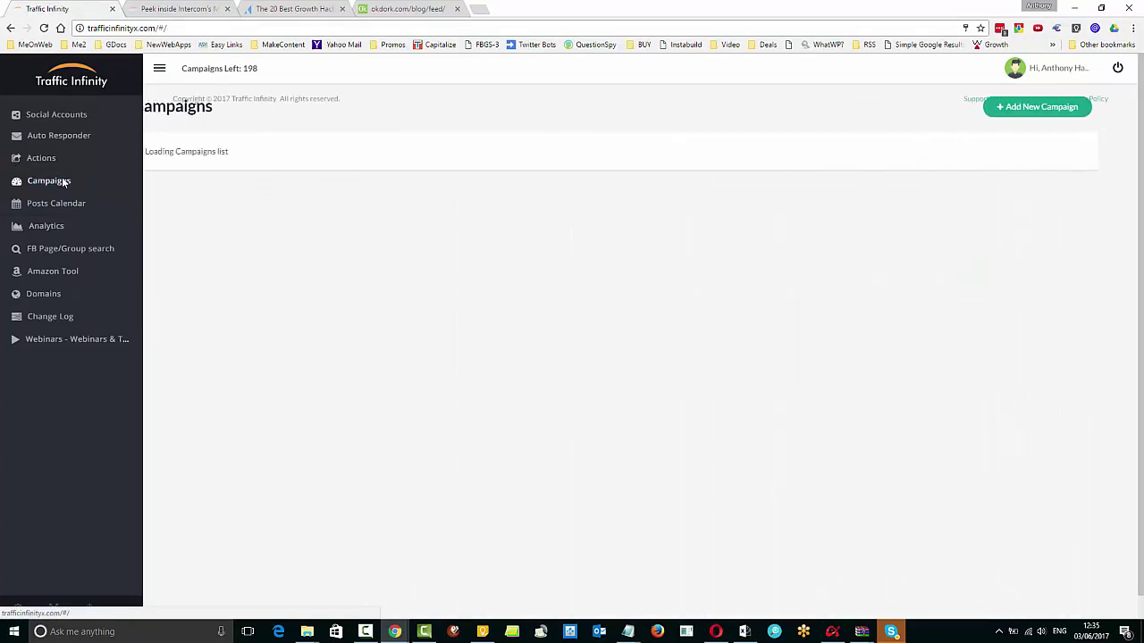
click(55, 162)
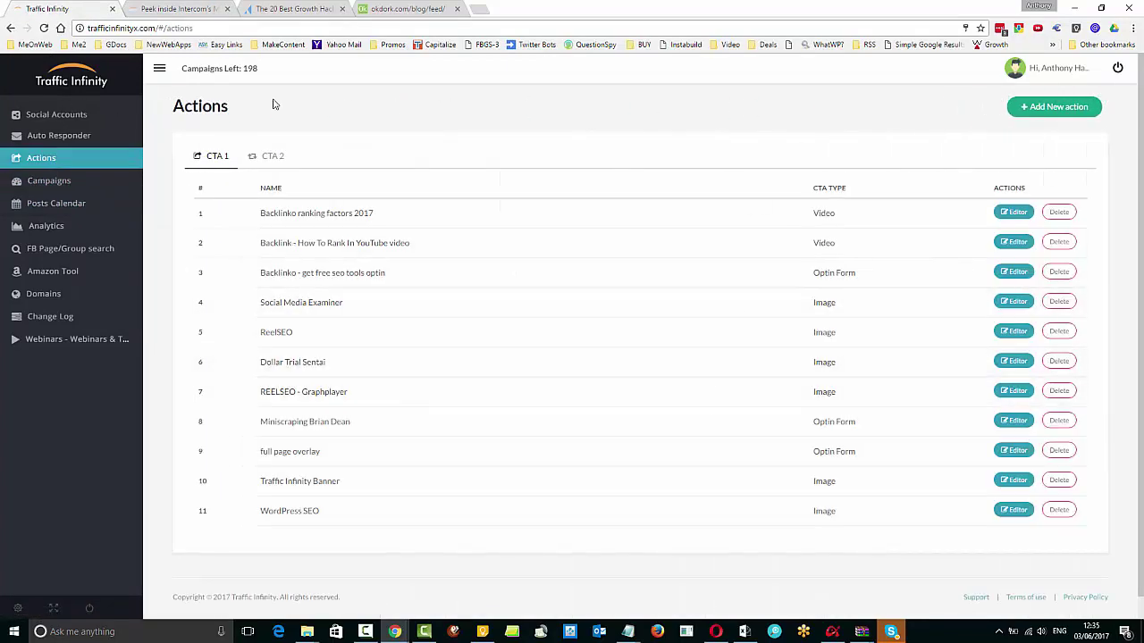
click(1039, 112)
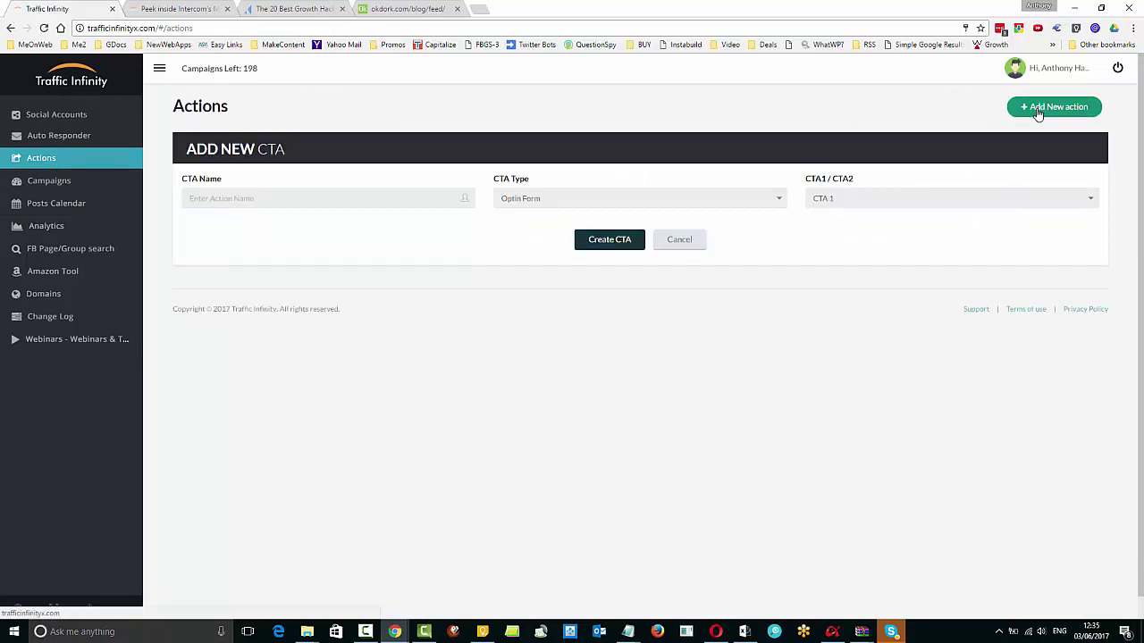
click(366, 198)
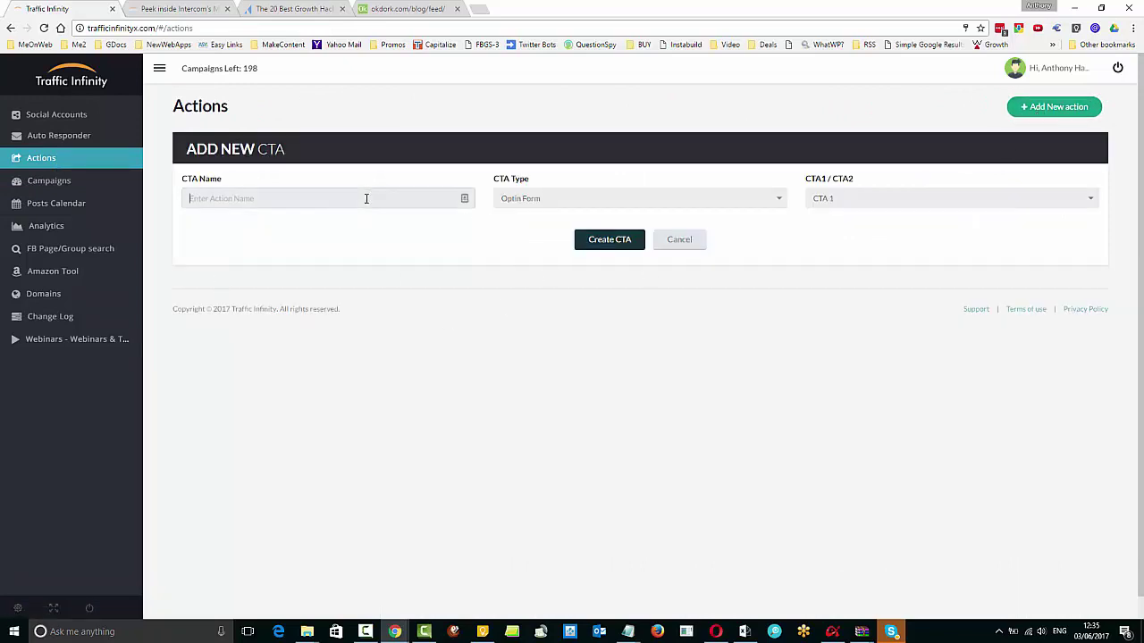
text(Noo)
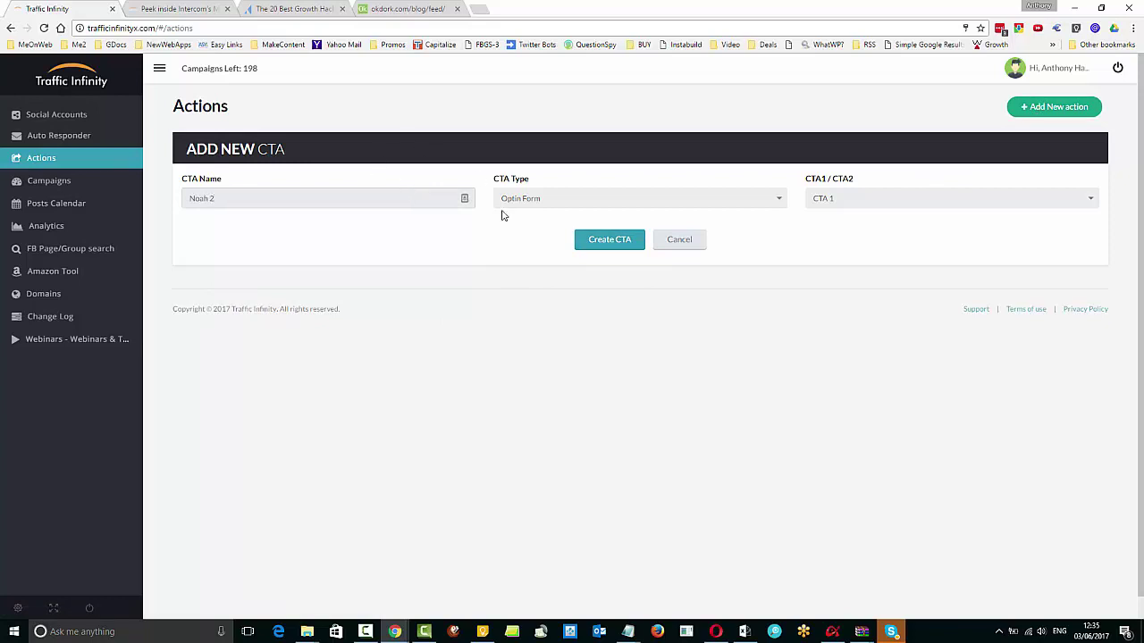
click(669, 204)
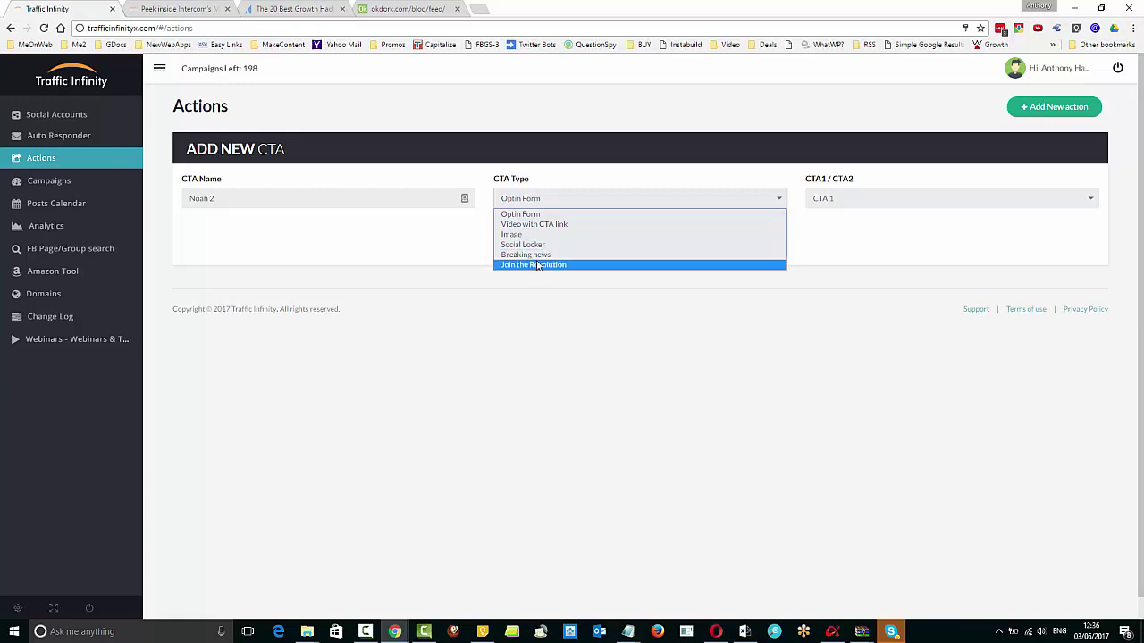
click(539, 215)
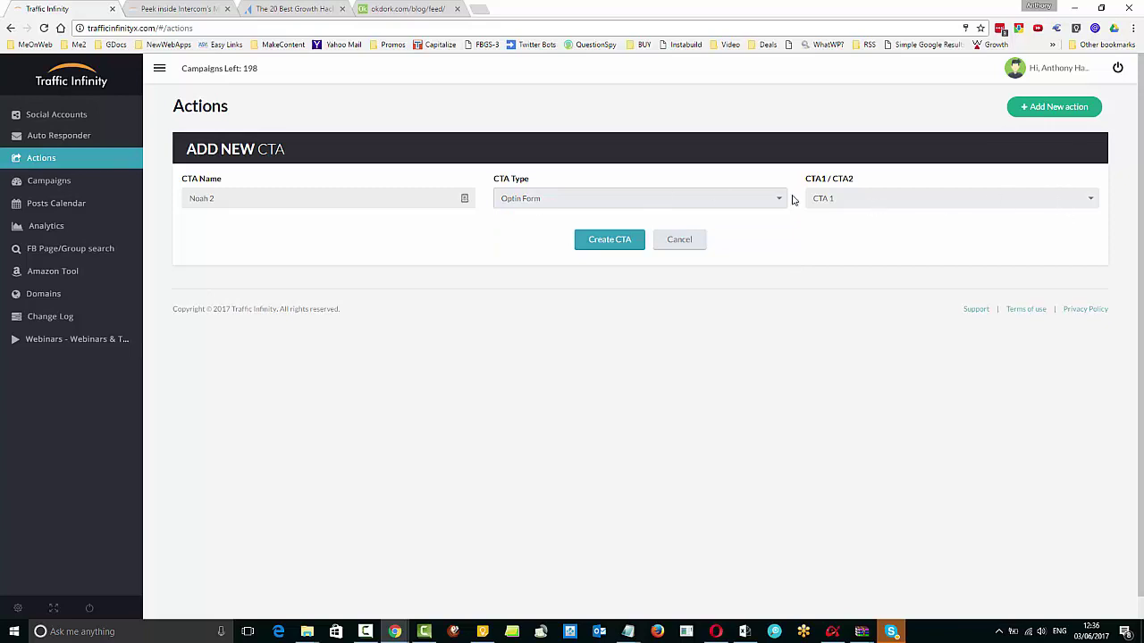
click(933, 202)
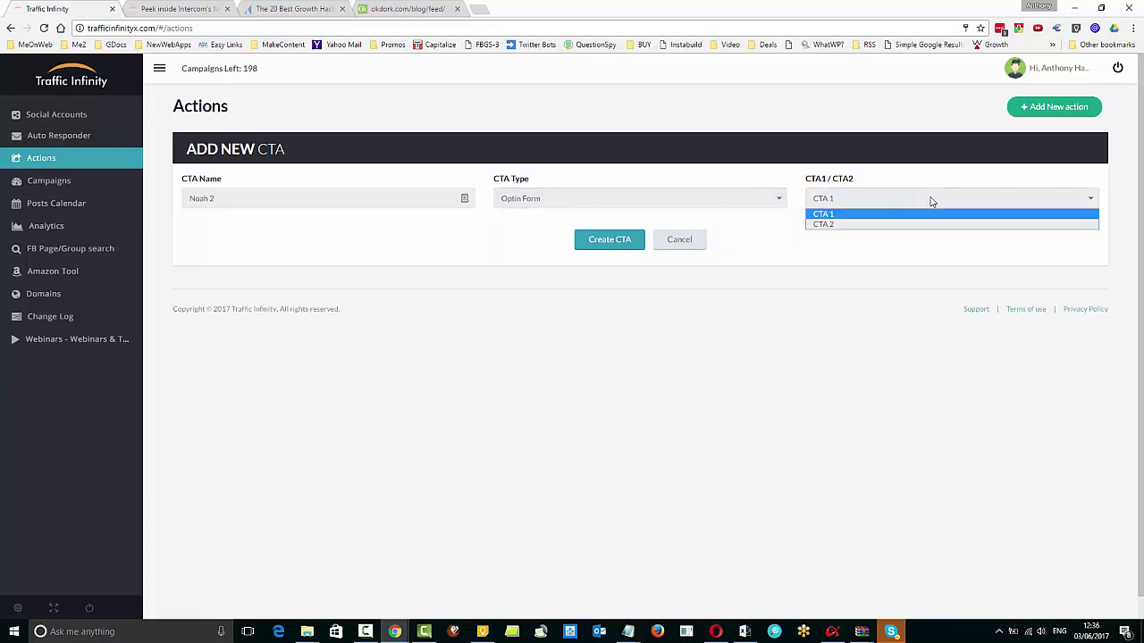
click(930, 202)
click(612, 242)
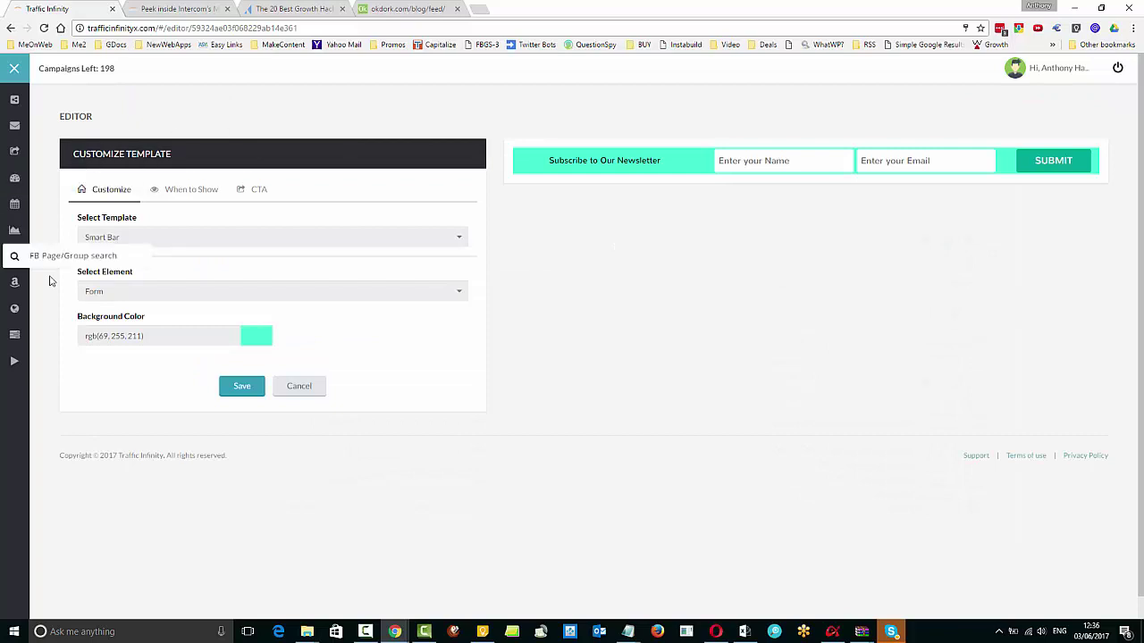
Preview the Optin 1, Optin 2 and Smart Bar templates and set the opt-in form's template to Full Page Overlay.
click(456, 238)
click(146, 255)
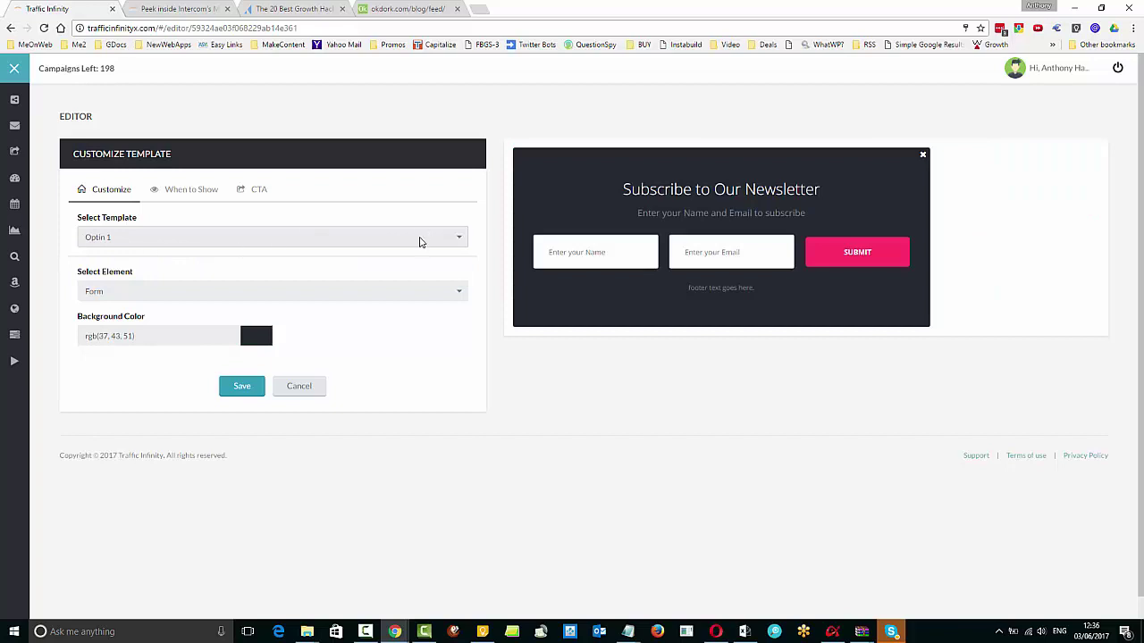
click(420, 241)
click(401, 269)
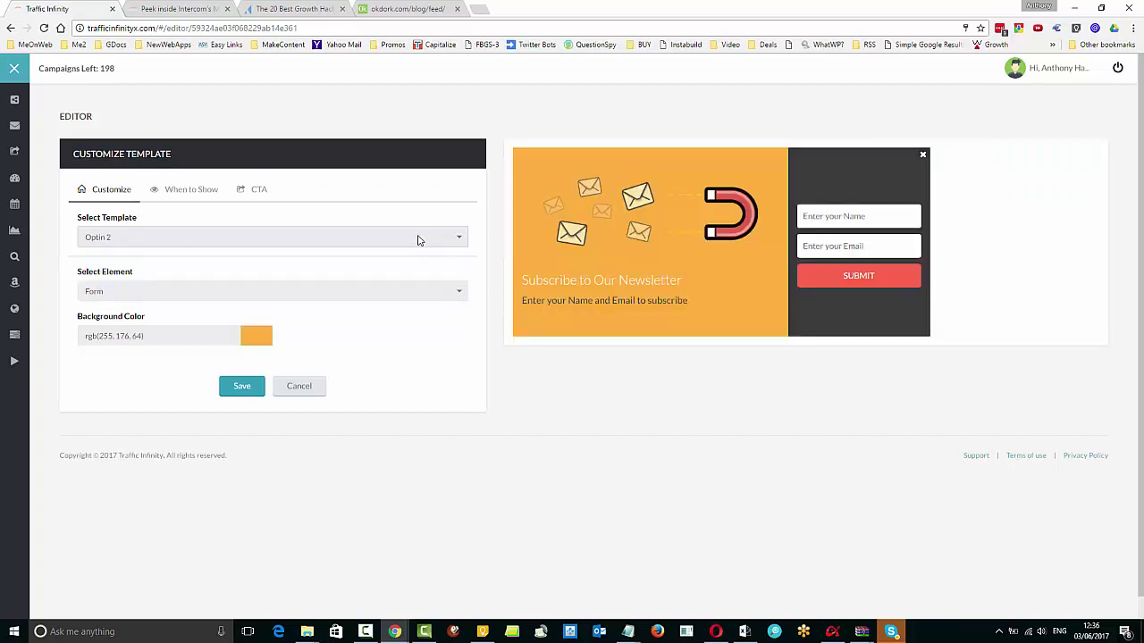
click(418, 240)
click(394, 280)
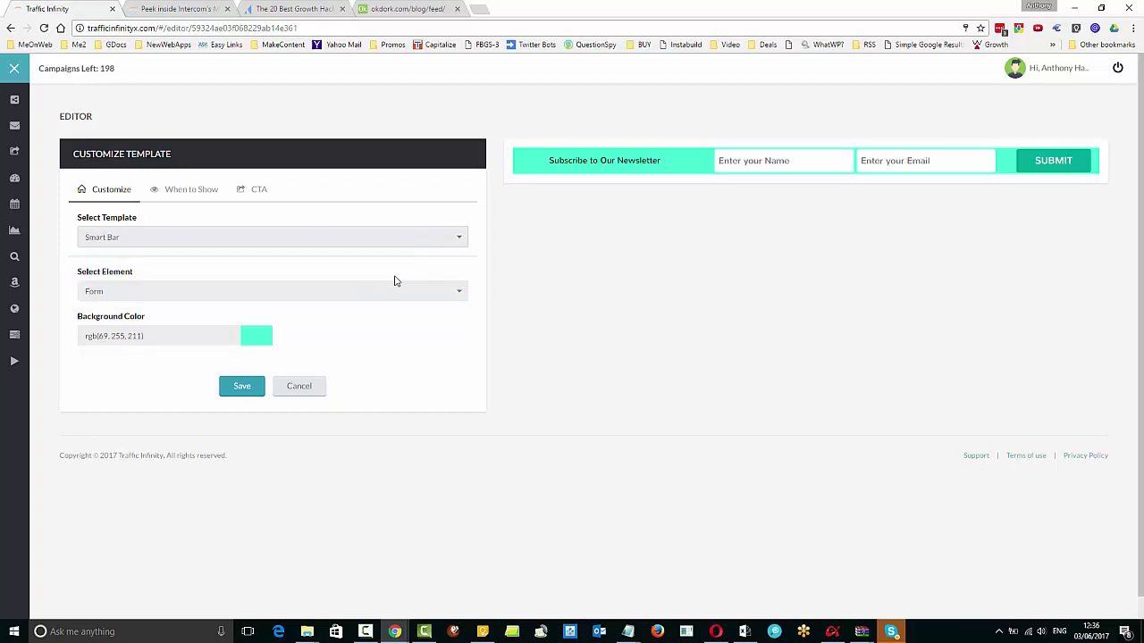
click(403, 239)
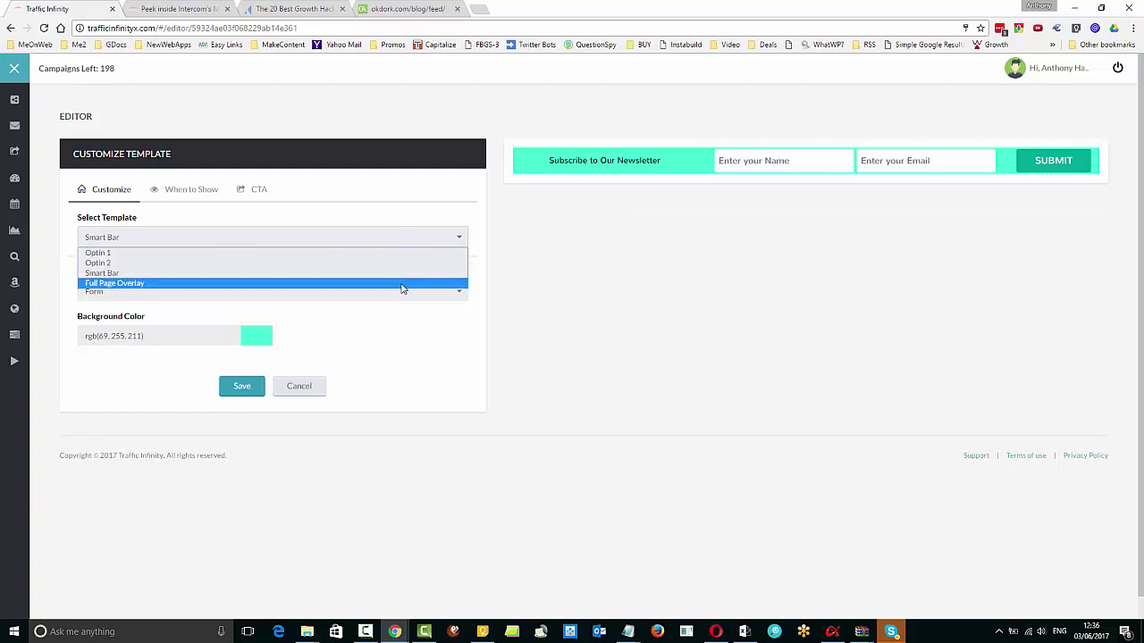
click(402, 284)
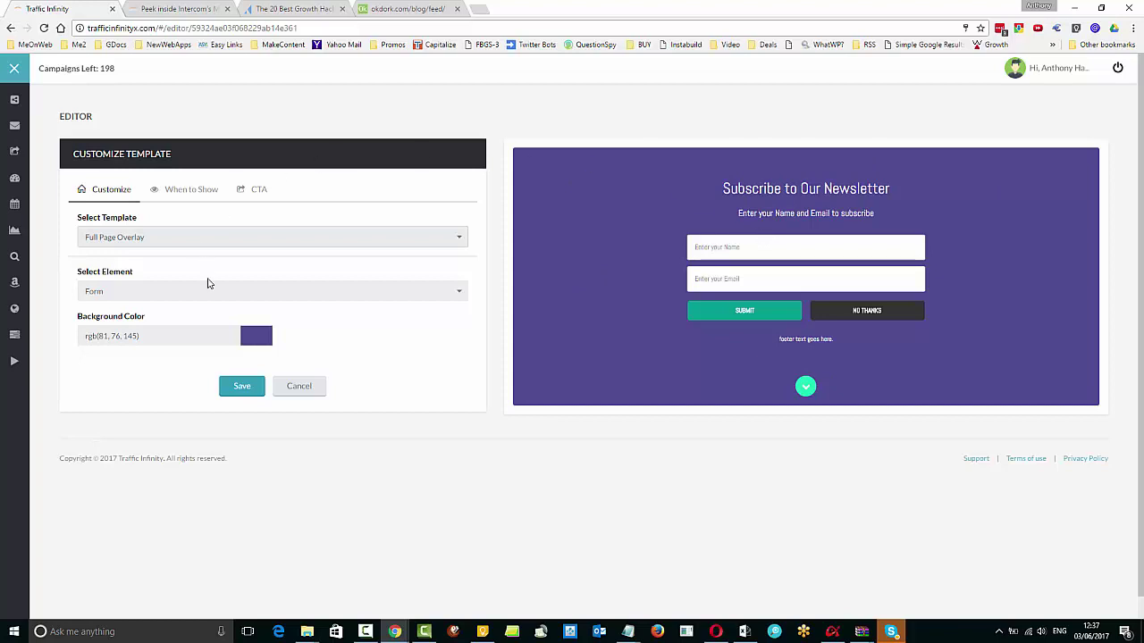
Set the opt-in form's heading text to "Discover The Tool The Pro's Use To Automate Growth Hacking In 2017!".
click(410, 294)
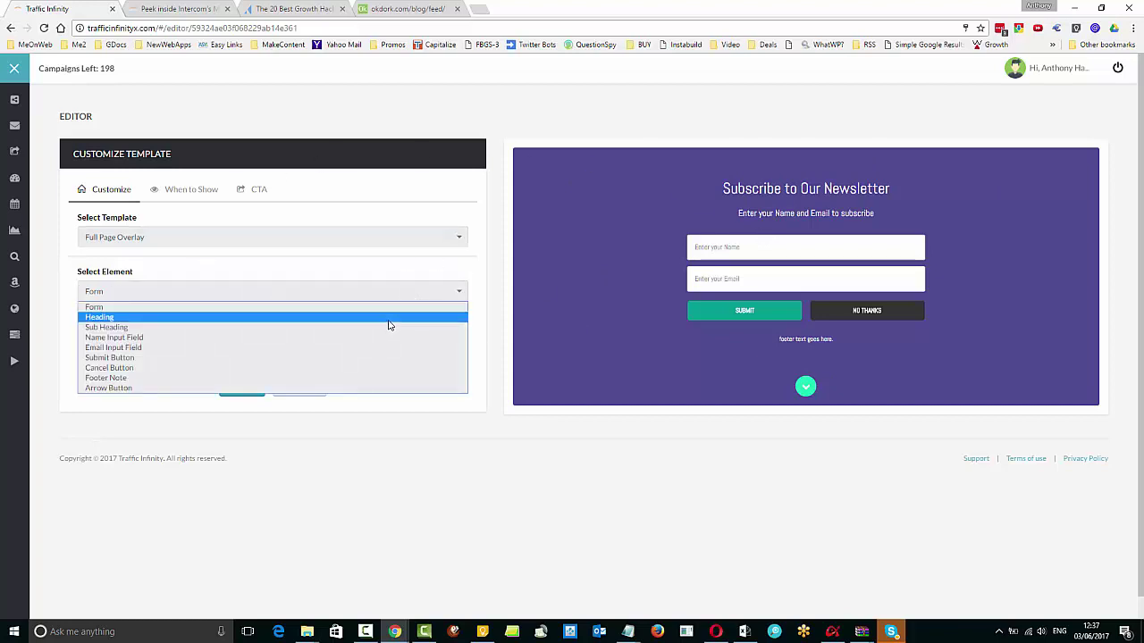
click(389, 319)
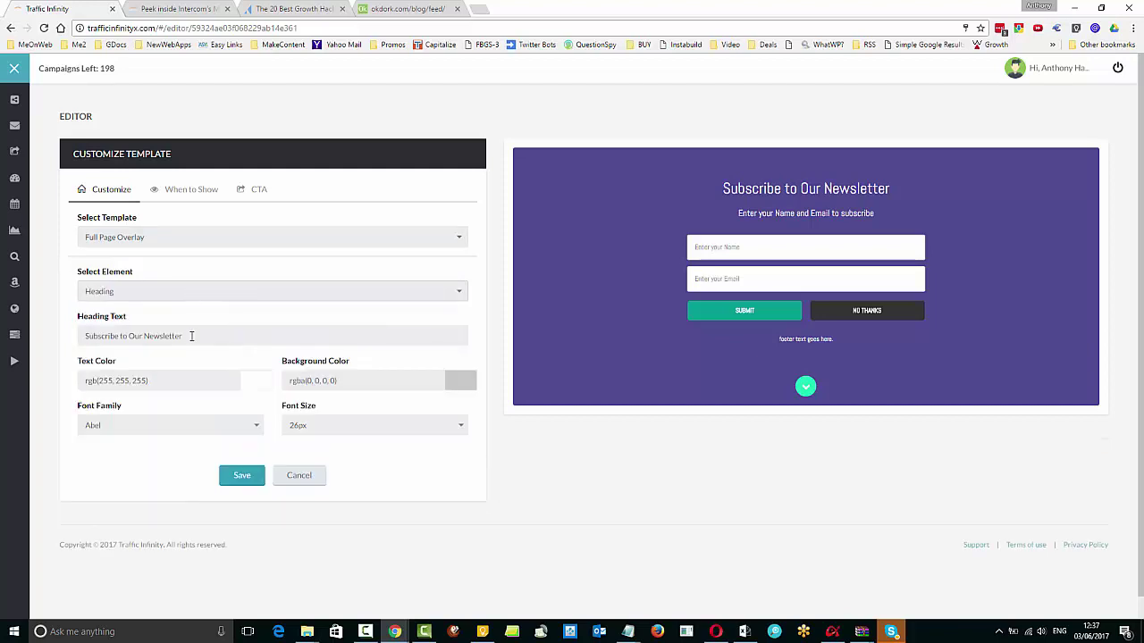
drag(205, 336, 82, 339)
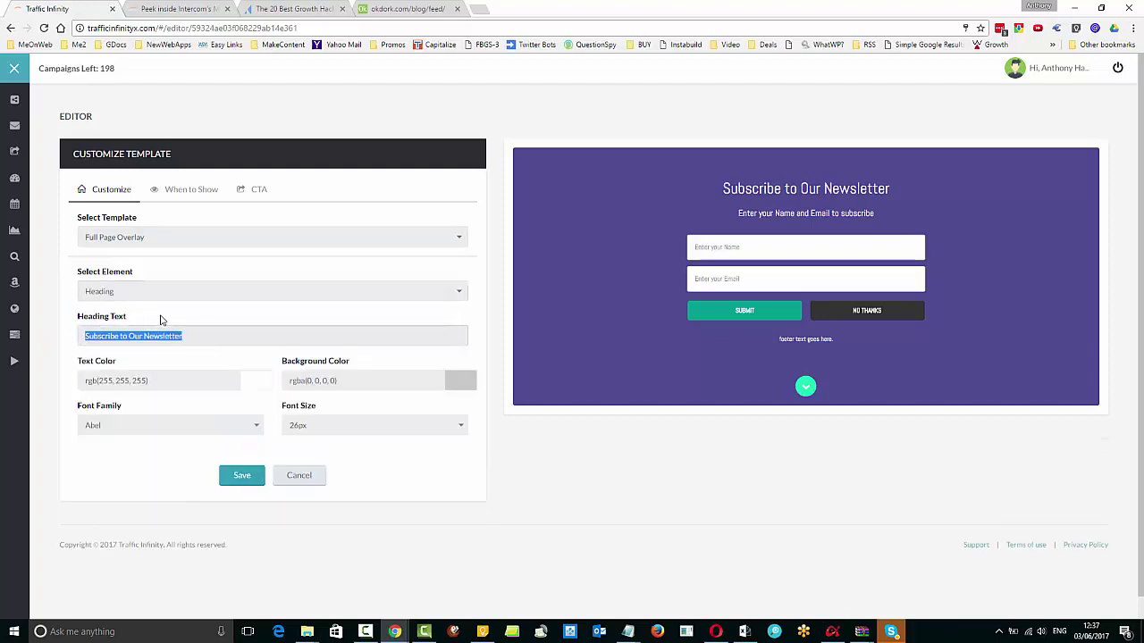
text(Disco)
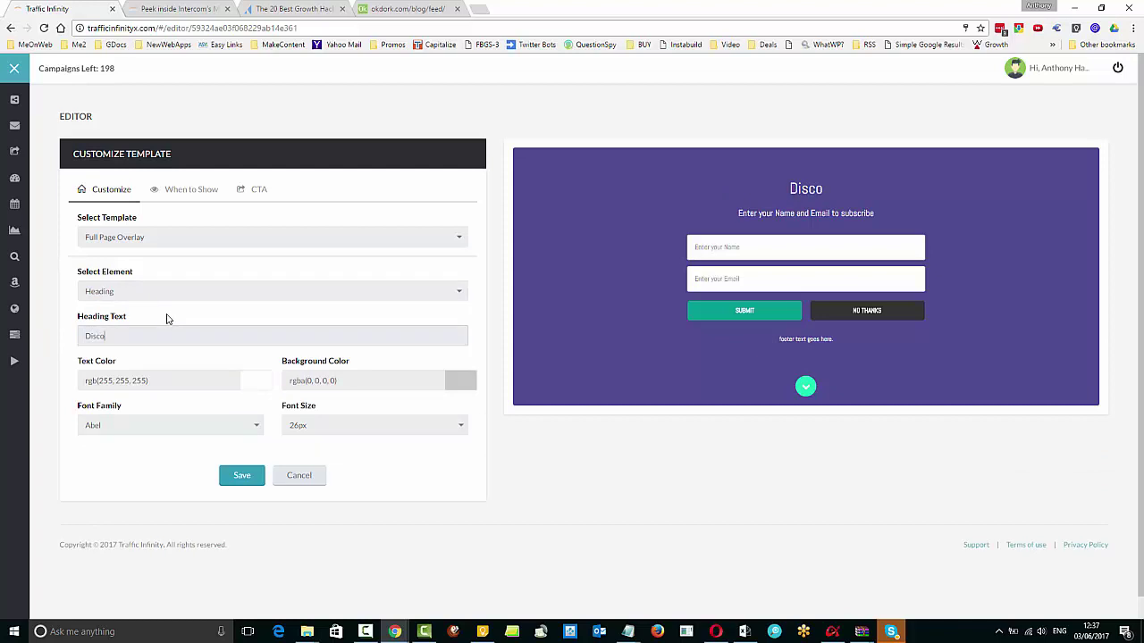
text(ver The T)
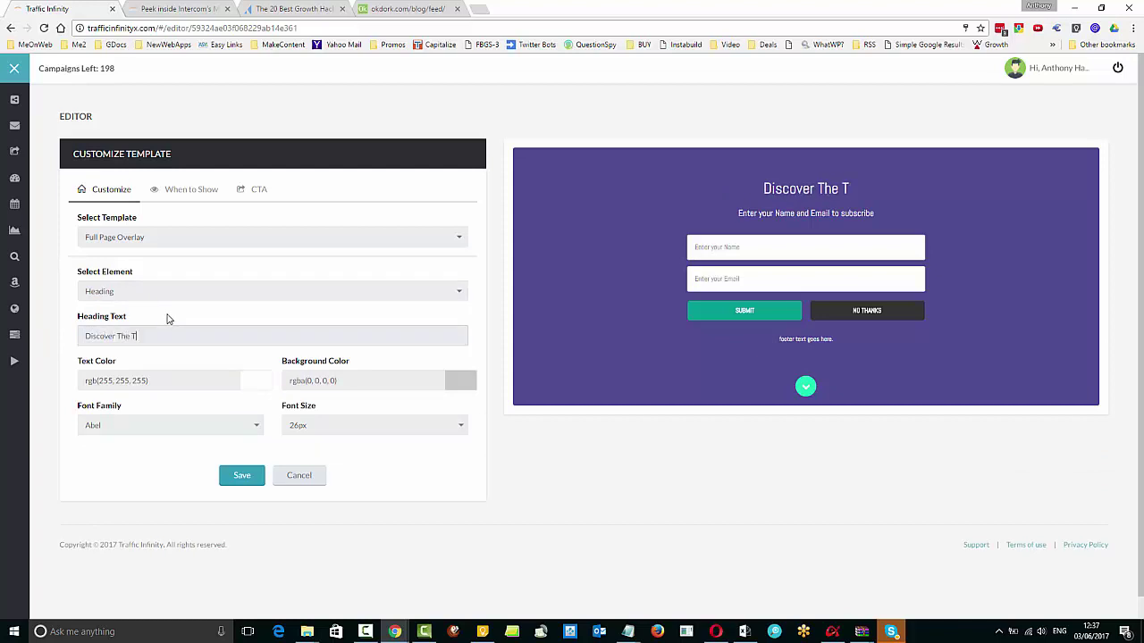
text(ool The P)
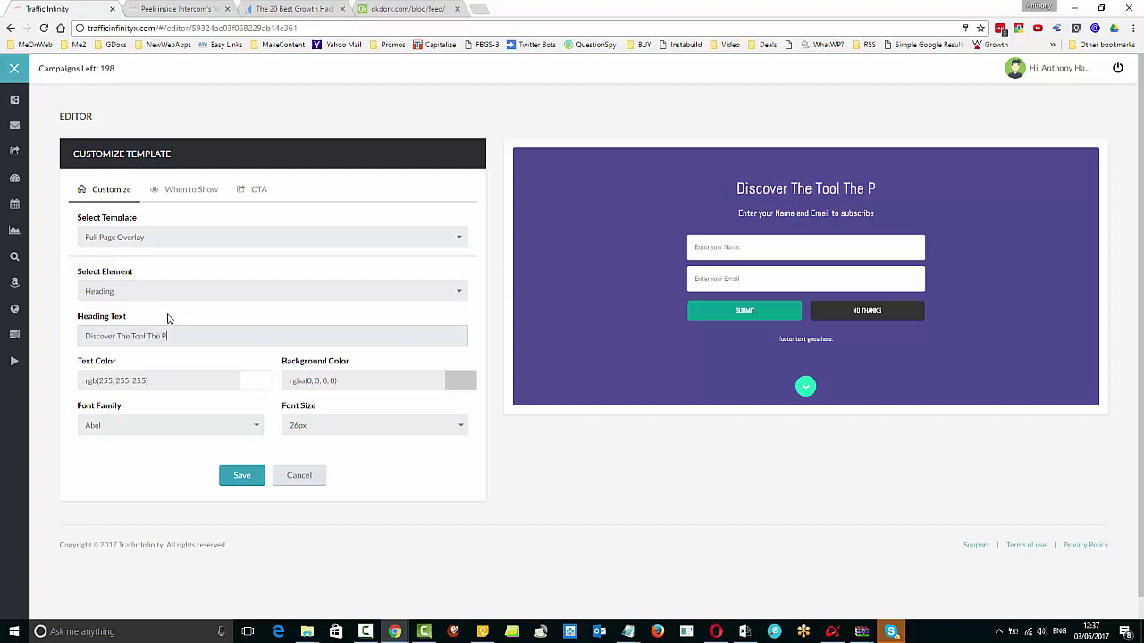
text(ro's Us)
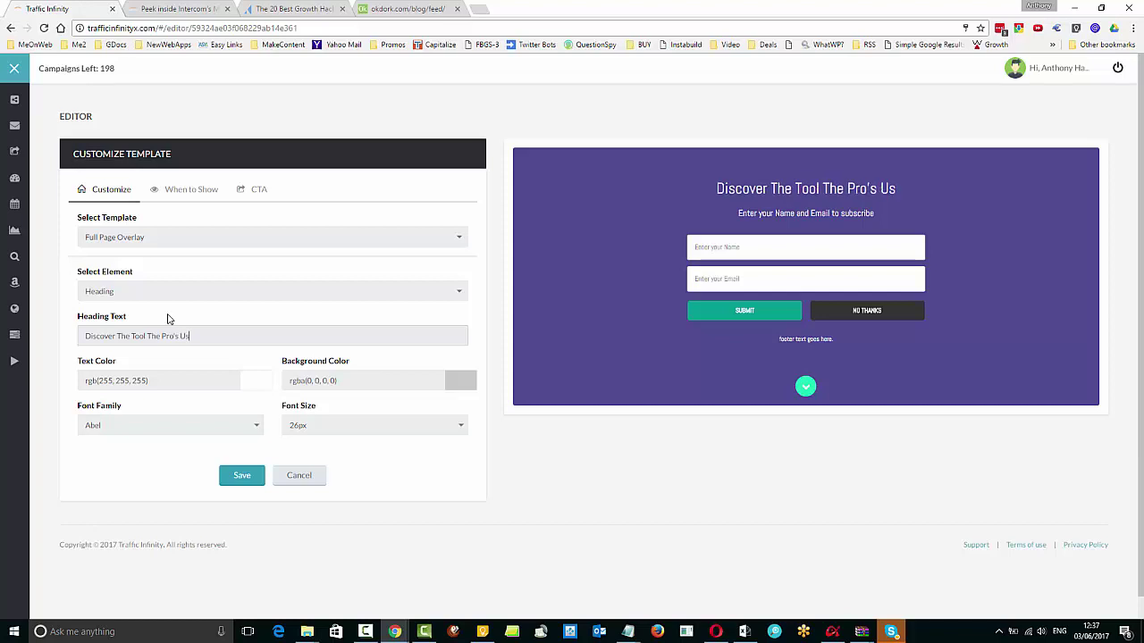
text(e To Au)
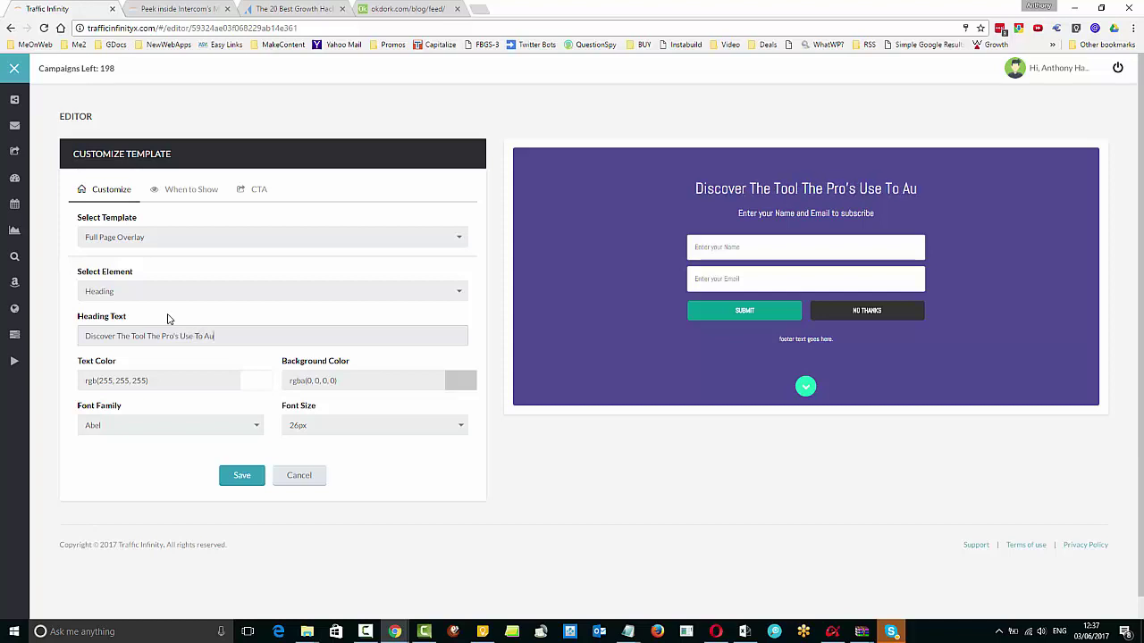
text(tomate G)
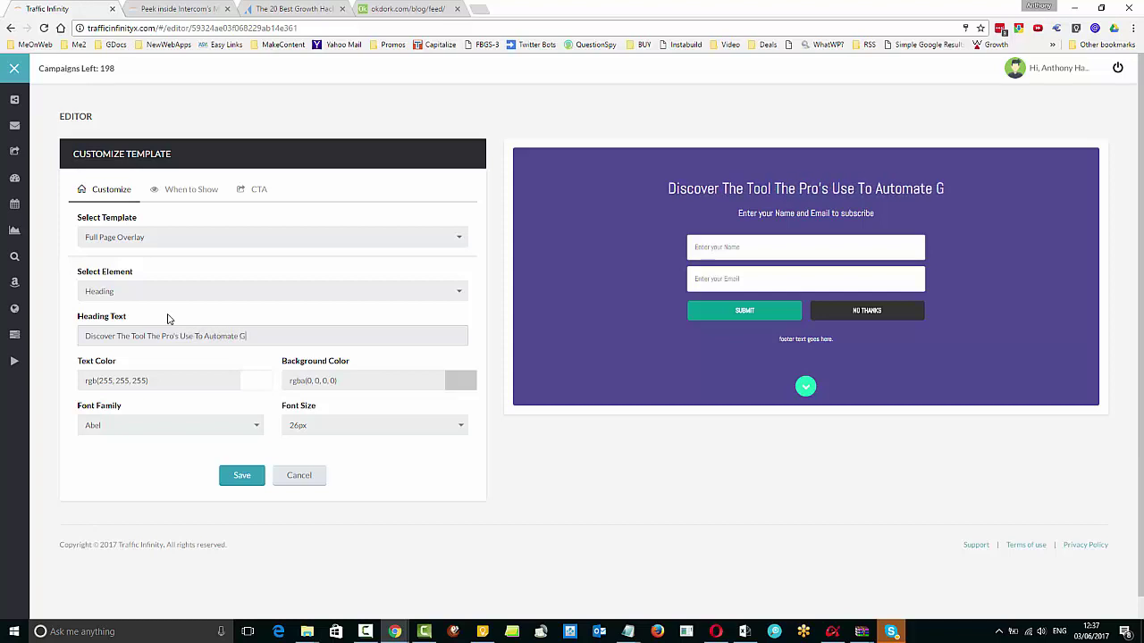
text(rowth Hac)
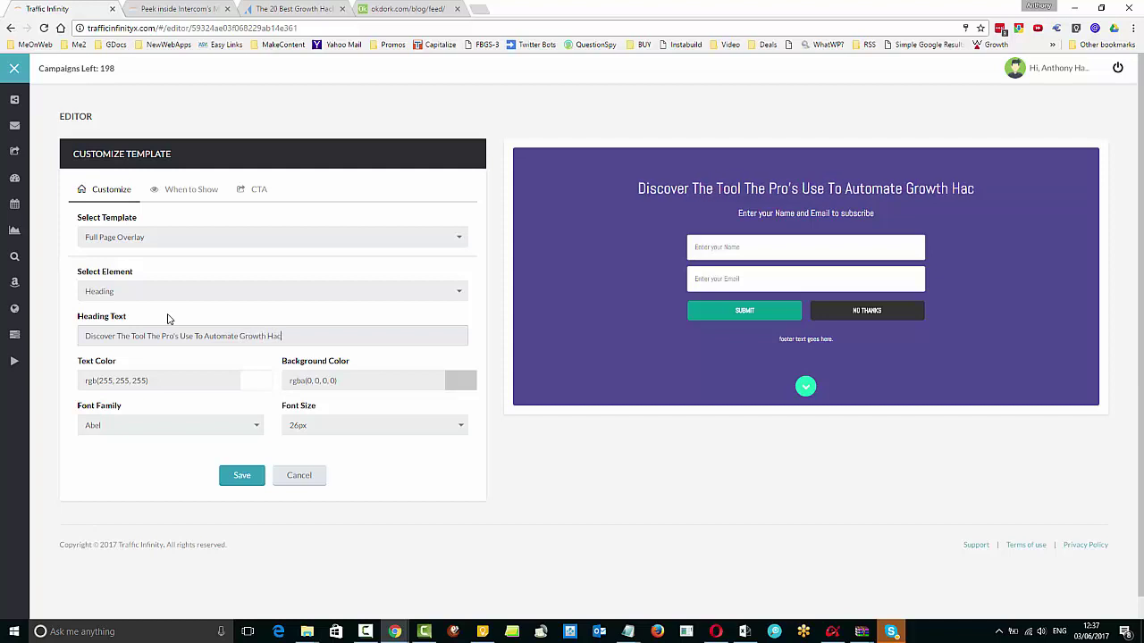
text(king In)
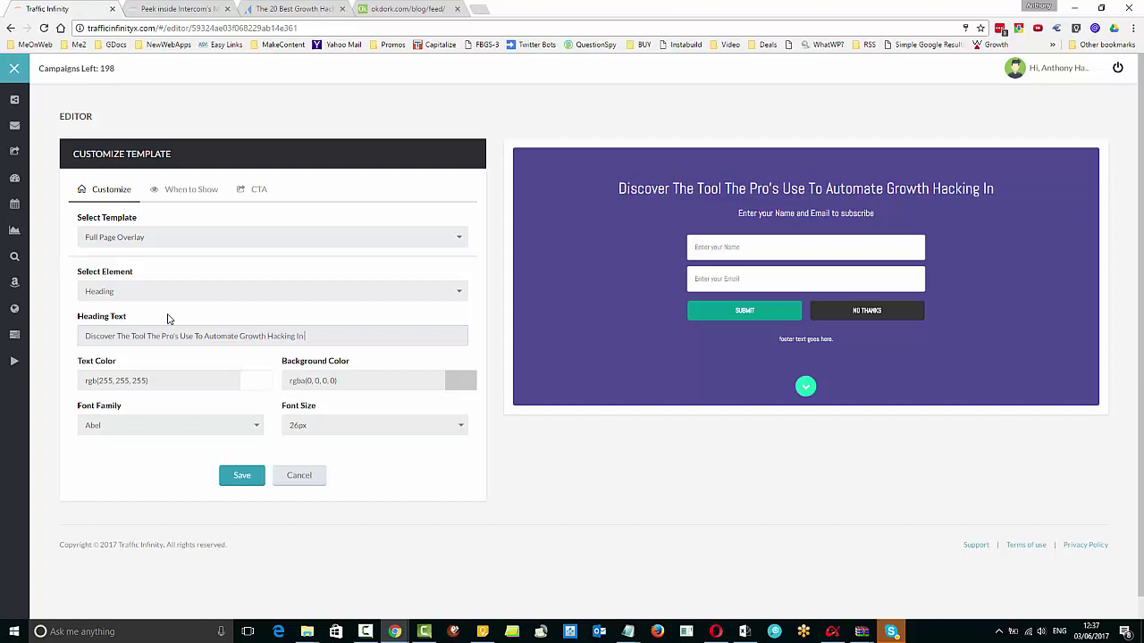
text( 2017)
text(!)
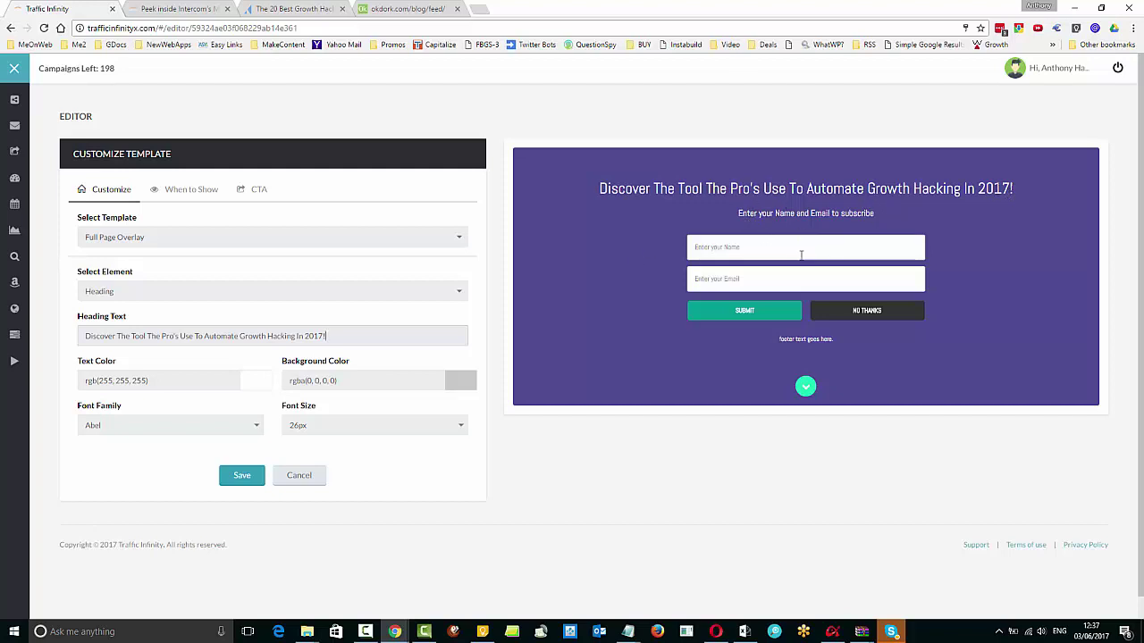
Leave the opt-in form's footer note text empty and save the template changes.
click(432, 293)
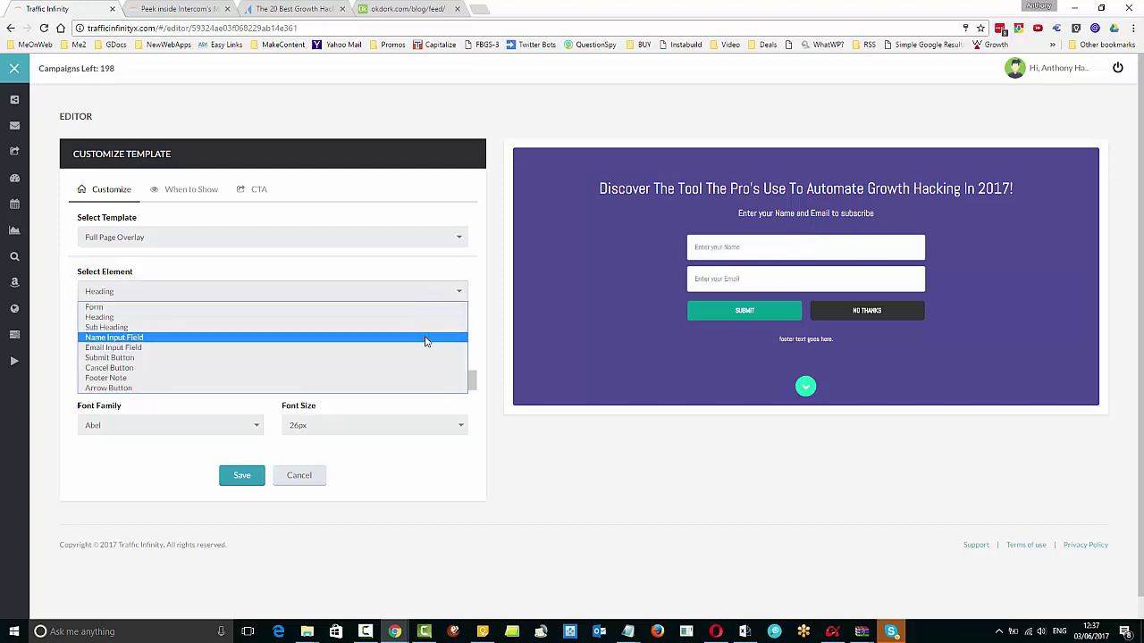
click(408, 382)
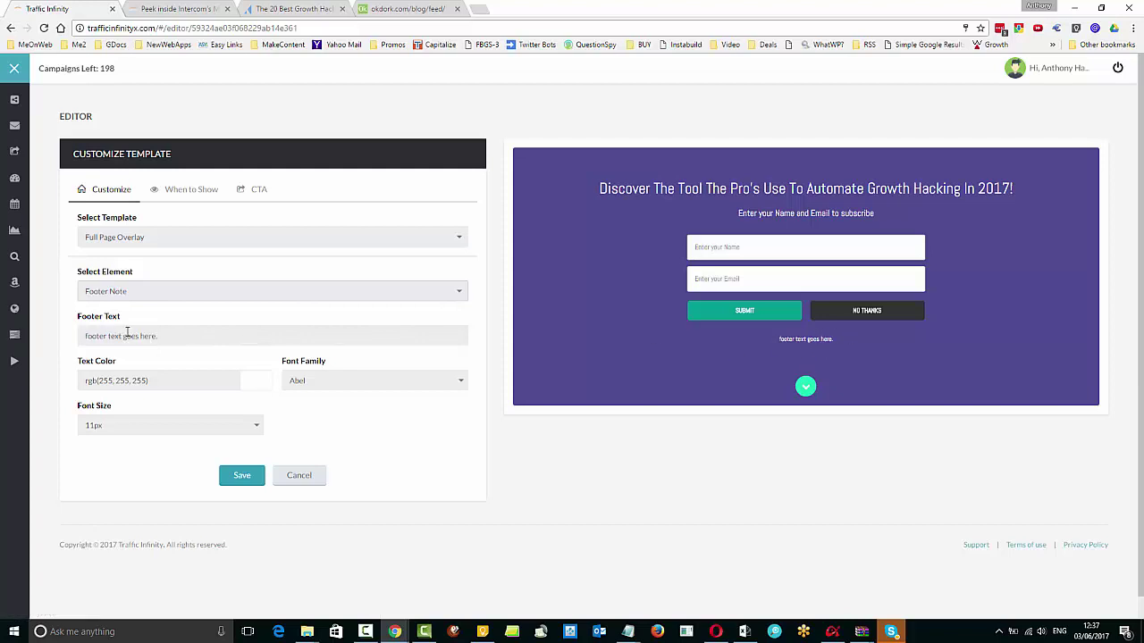
drag(169, 335, 65, 337)
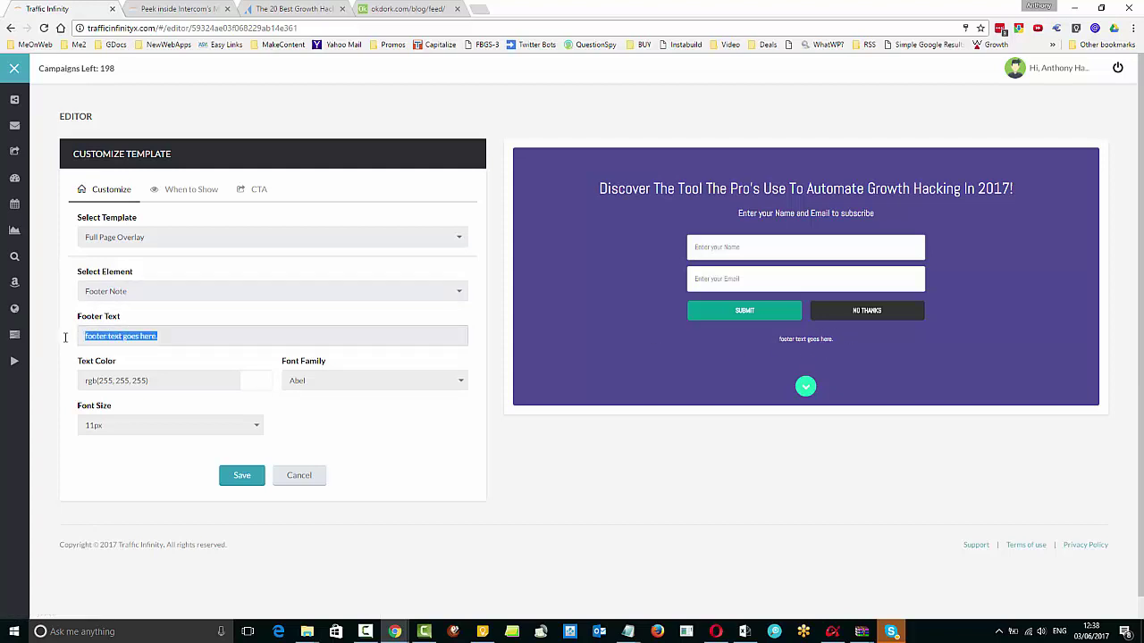
text(We)
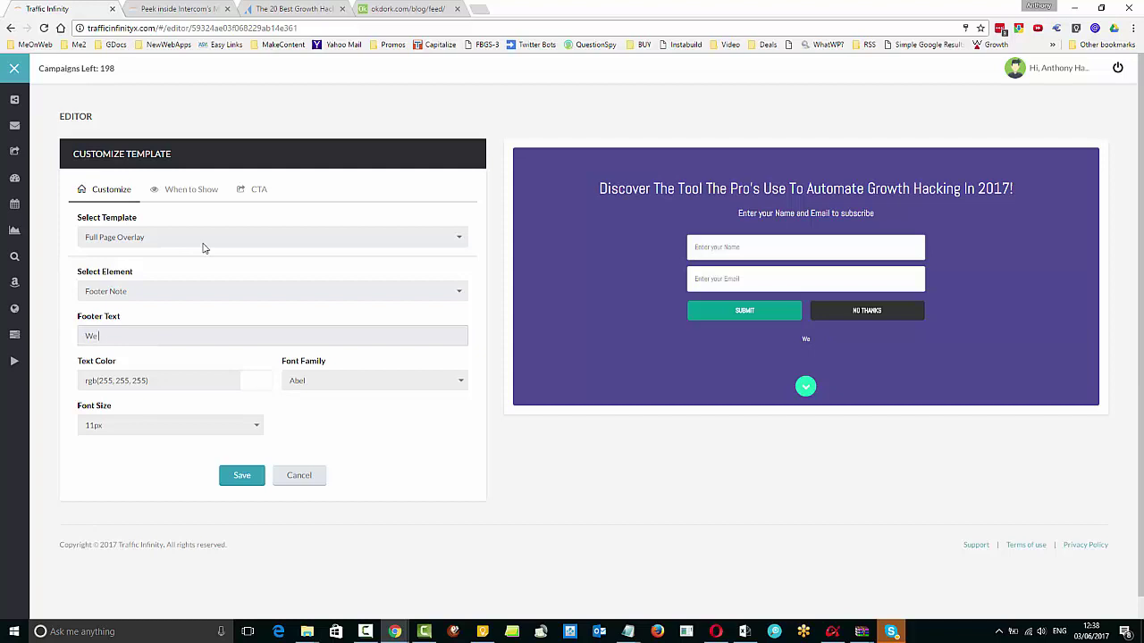
text( will never spam you)
drag(207, 343, 14, 347)
key(BackSpace)
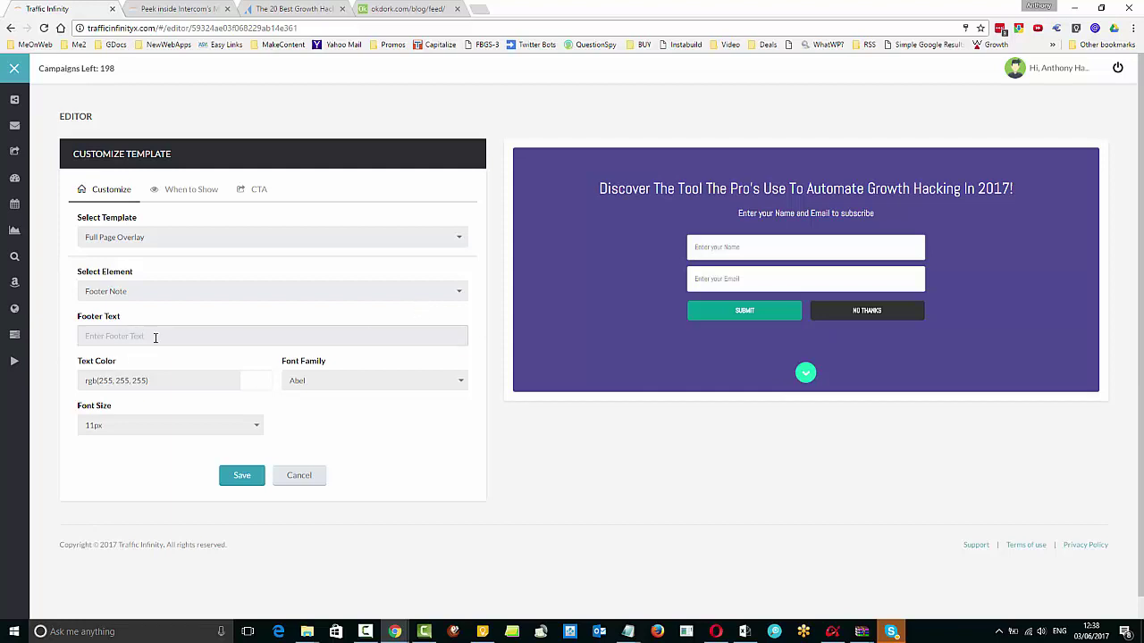
click(240, 479)
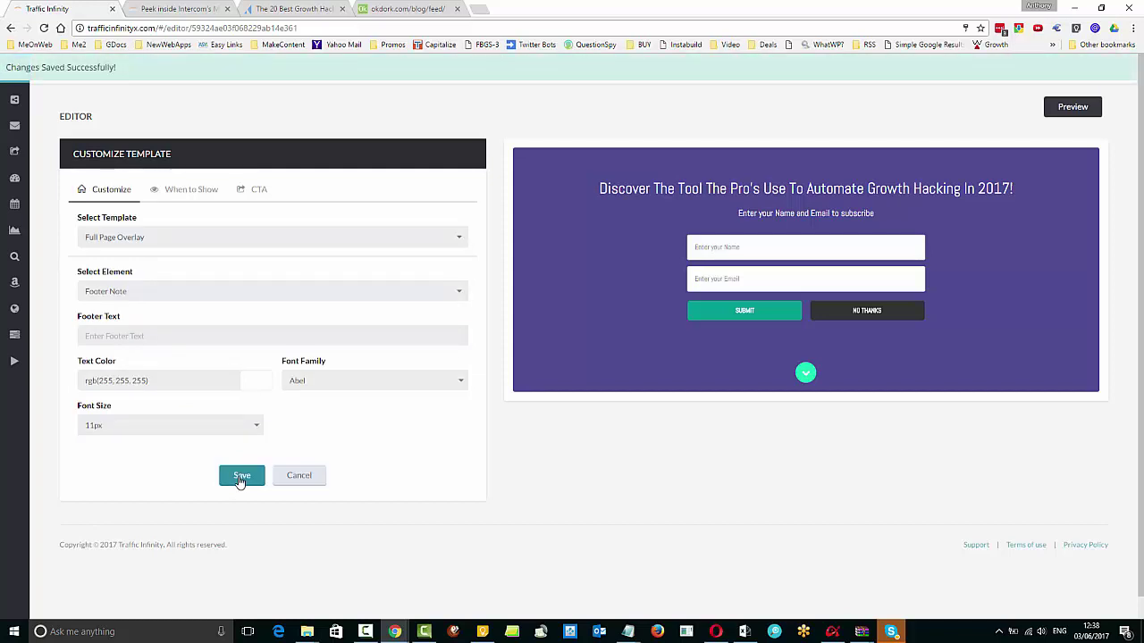
Review the form's display timing setting, its opt-in lock option and the Custom HTML Optin CTA type.
click(191, 190)
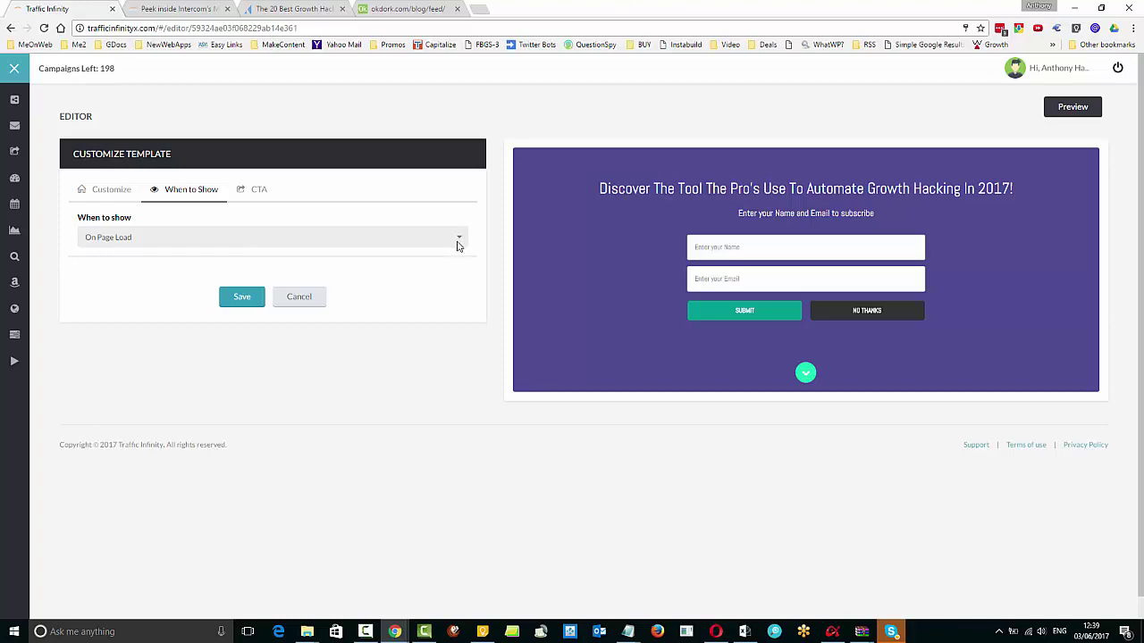
click(259, 194)
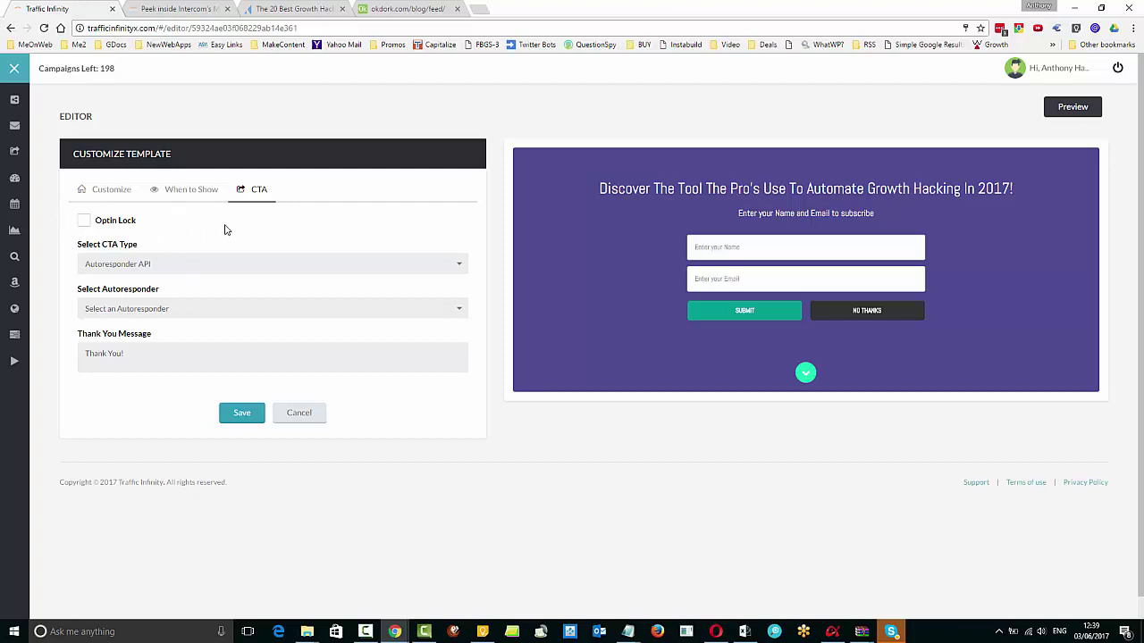
click(141, 223)
click(347, 240)
click(458, 266)
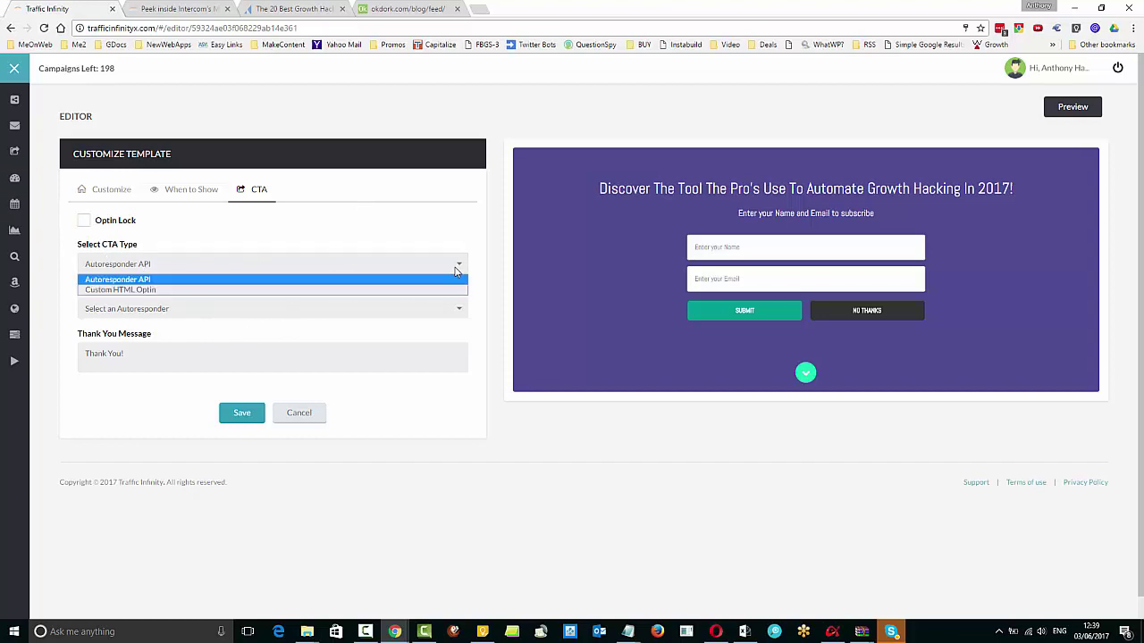
click(453, 268)
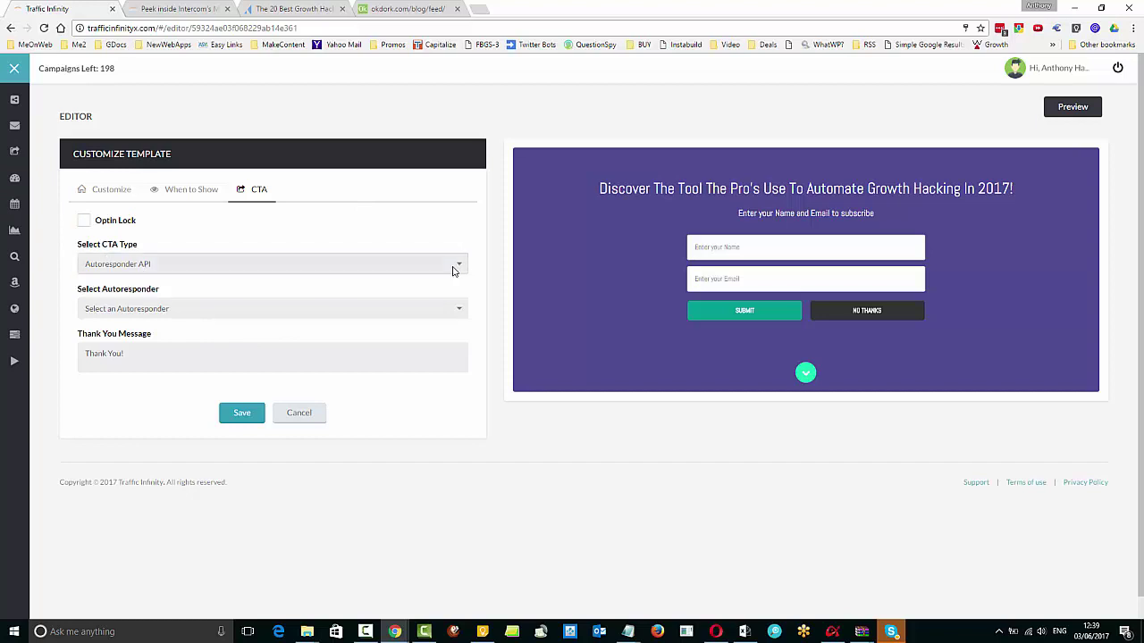
click(183, 267)
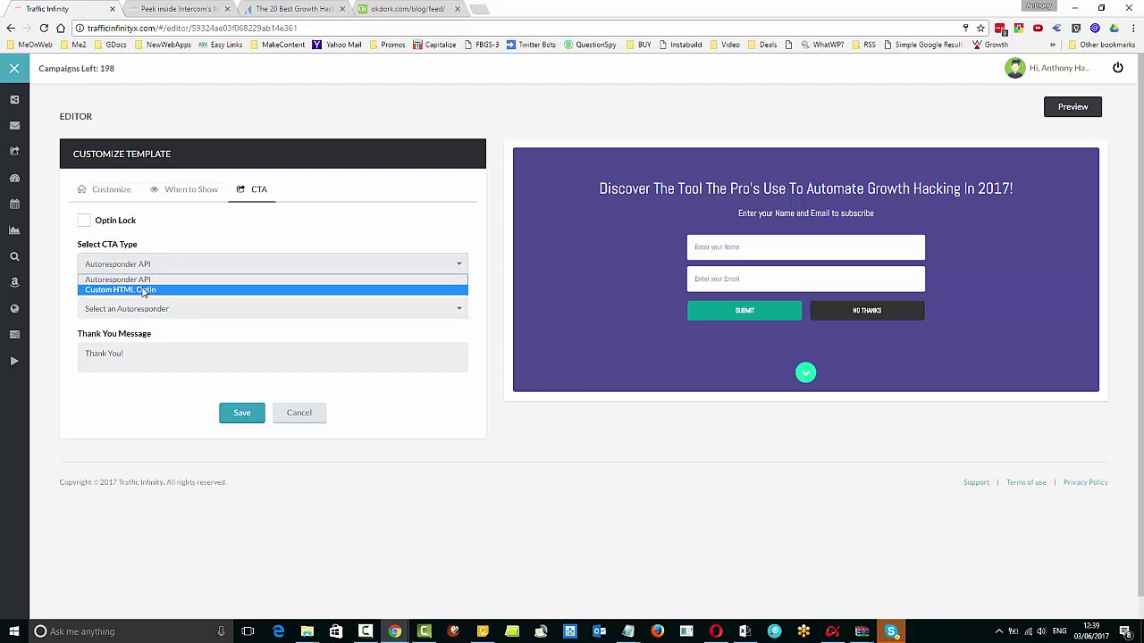
click(164, 291)
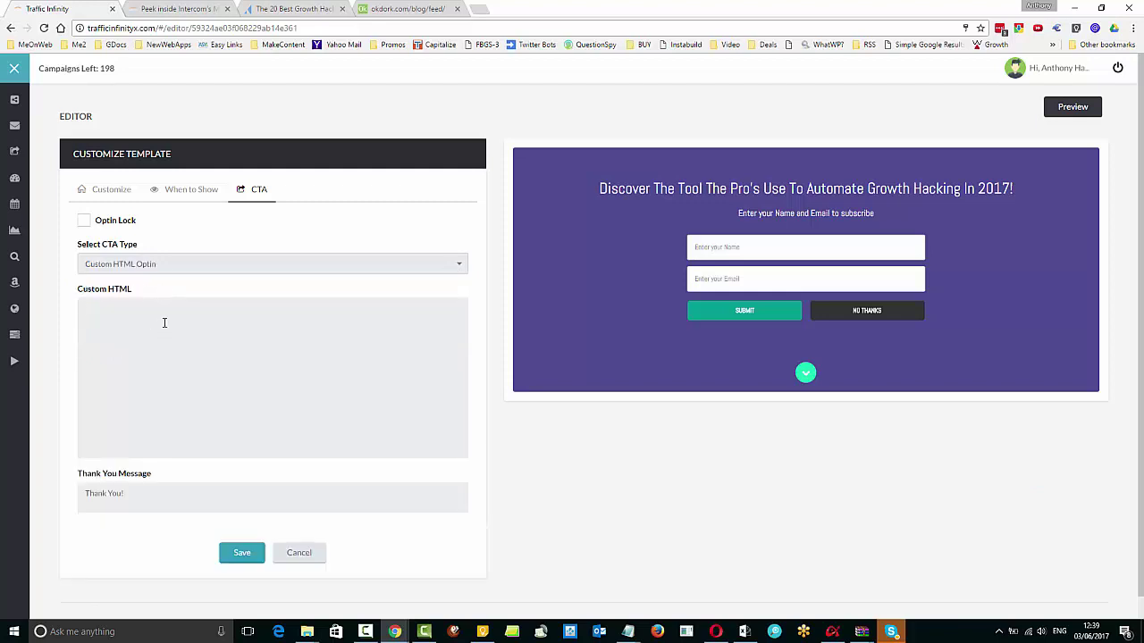
click(164, 323)
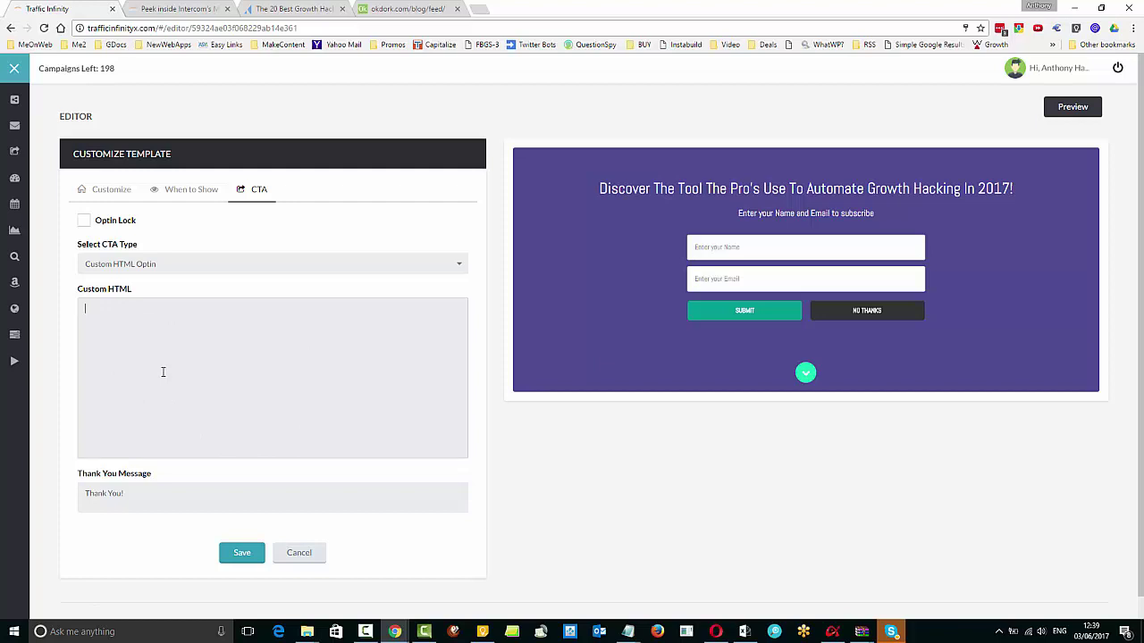
Set the CTA type to Autoresponder API with the first aweber autoresponder and the Social Traffic Jacker PL list, and save.
click(459, 265)
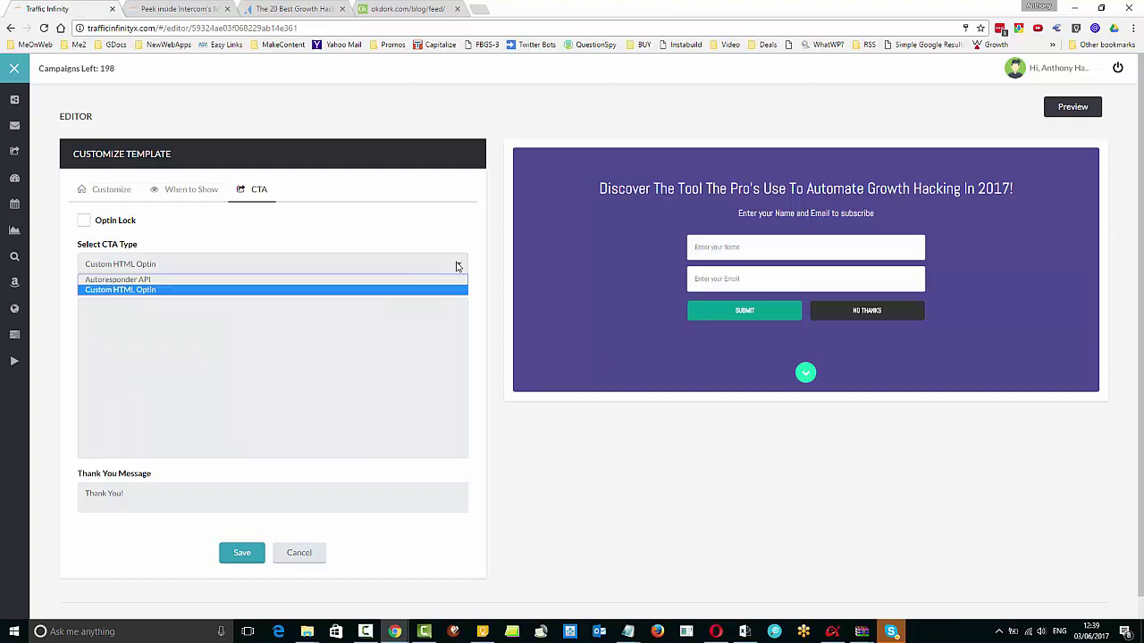
click(429, 284)
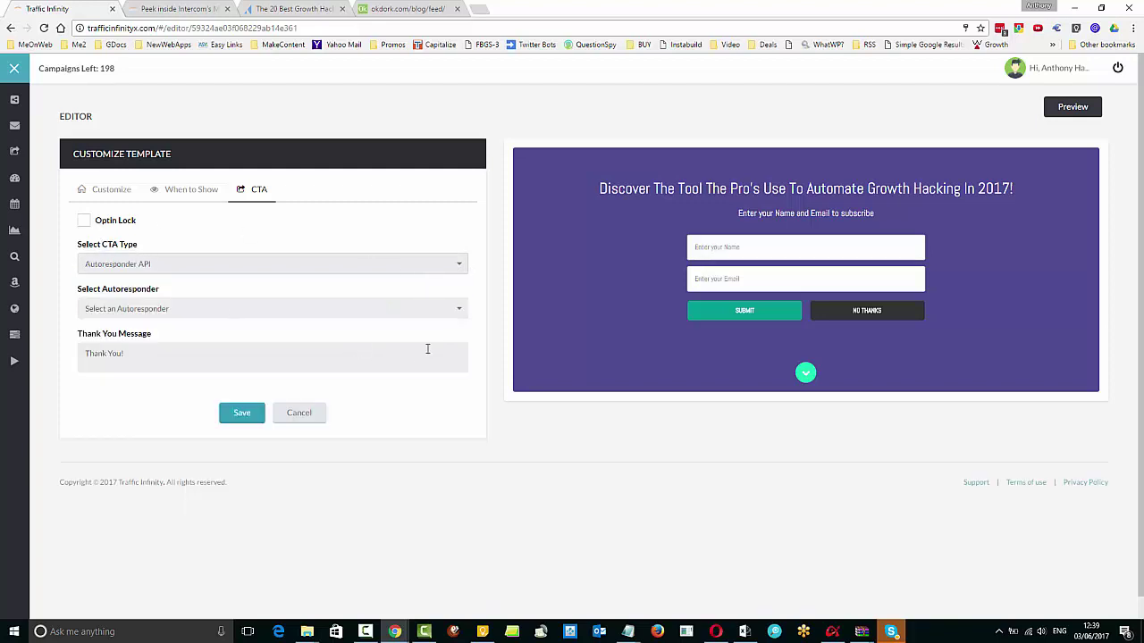
click(417, 310)
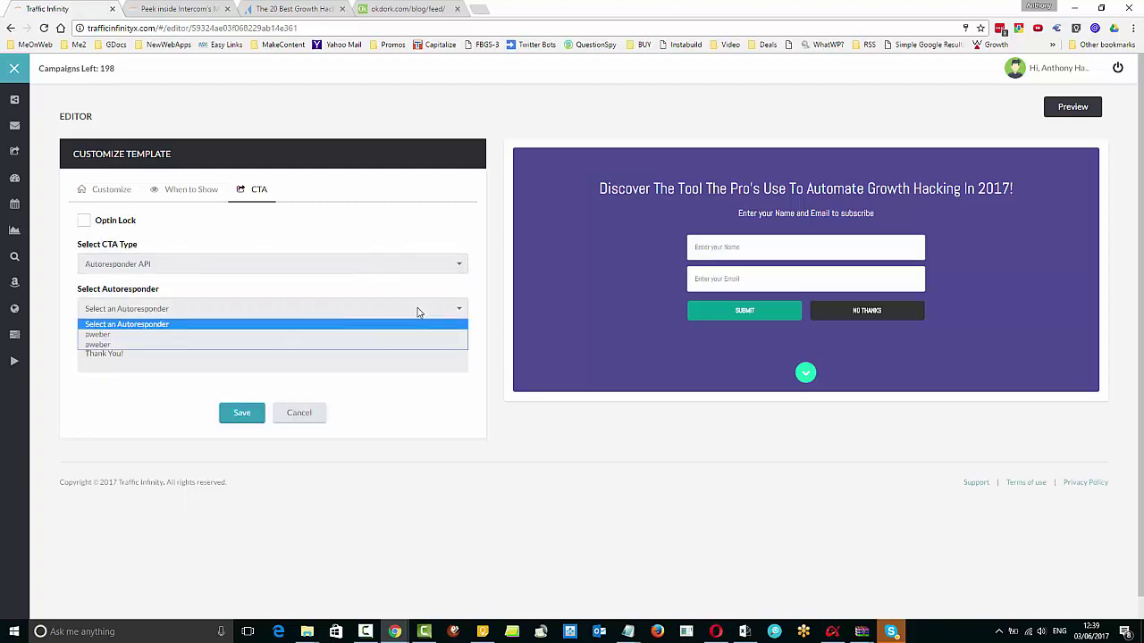
click(356, 338)
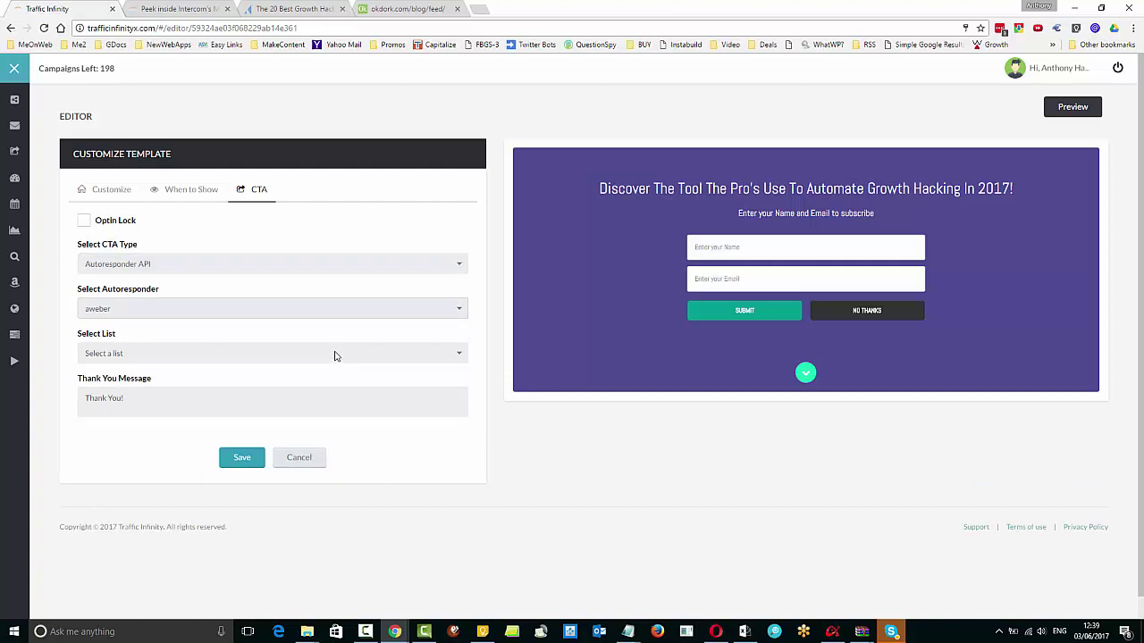
click(334, 354)
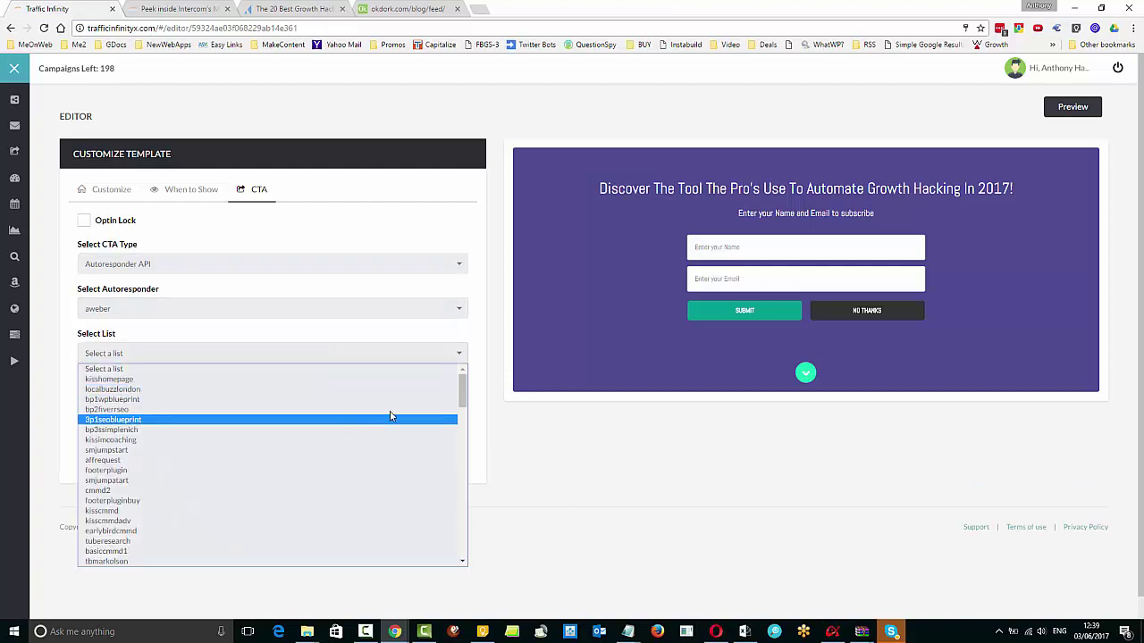
drag(463, 385, 450, 580)
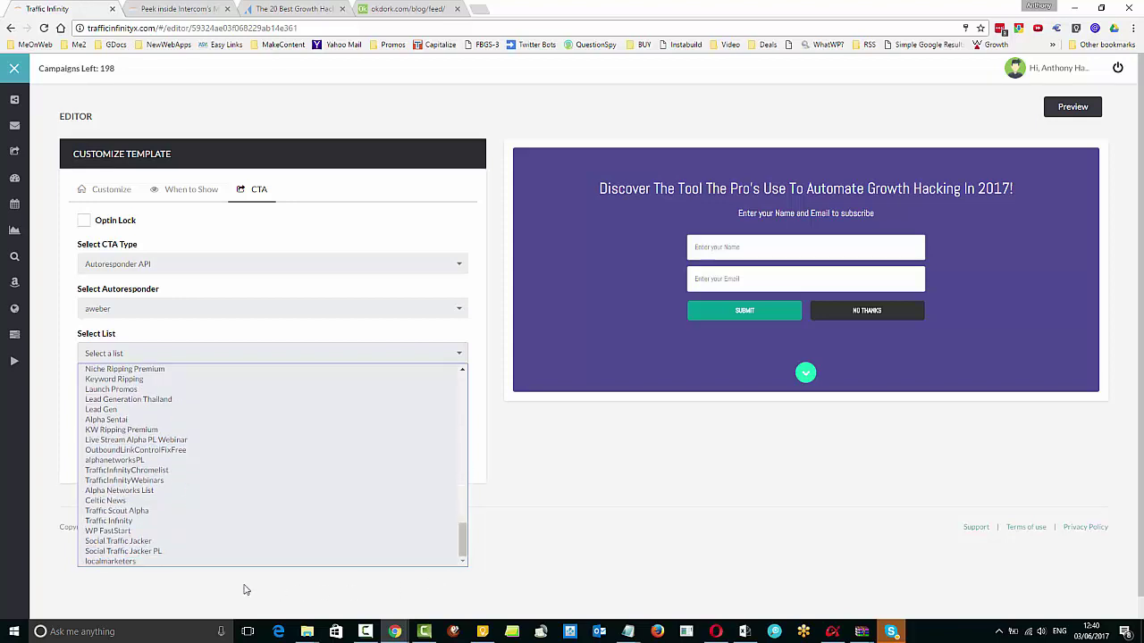
click(116, 553)
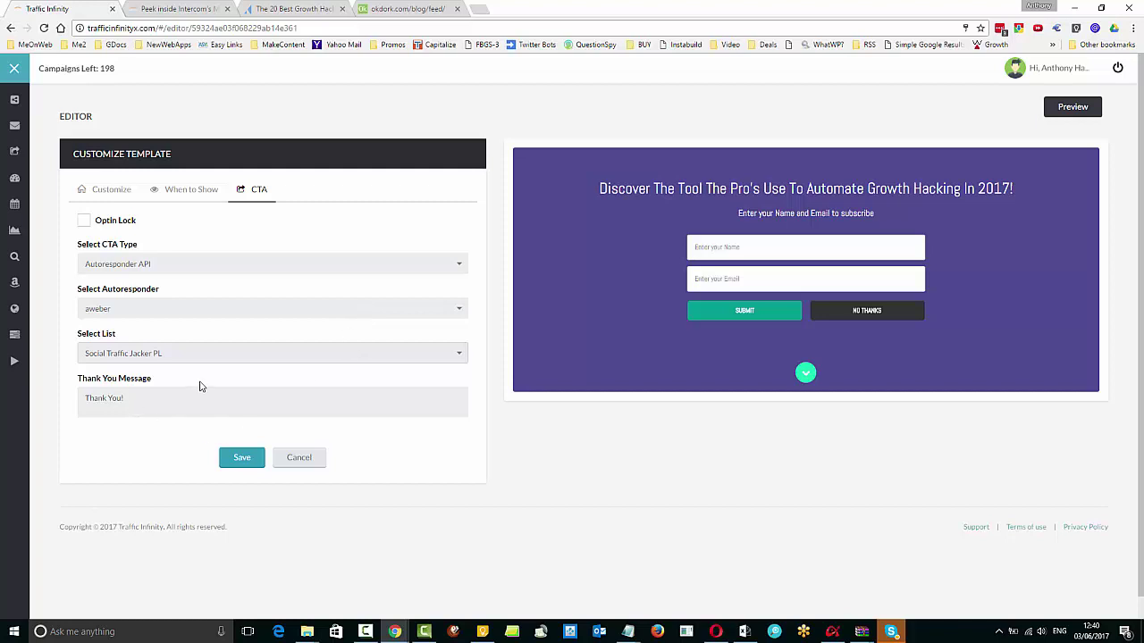
click(240, 459)
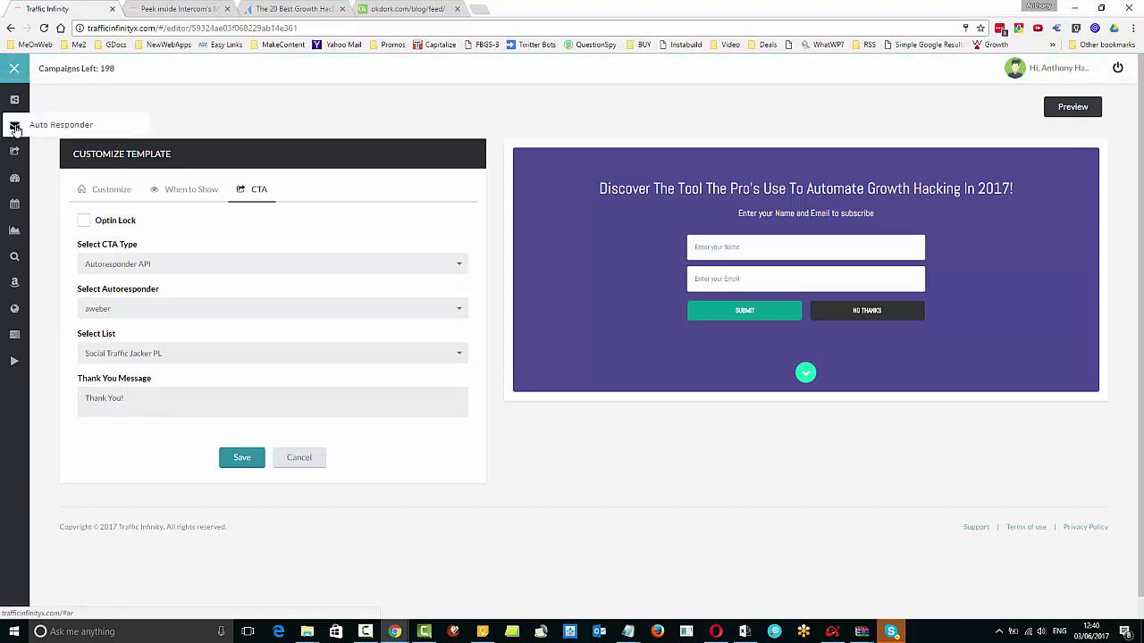
Open the OkDork feed campaign for editing and add the Noah 2 action to CTA 1 at 50%.
click(14, 180)
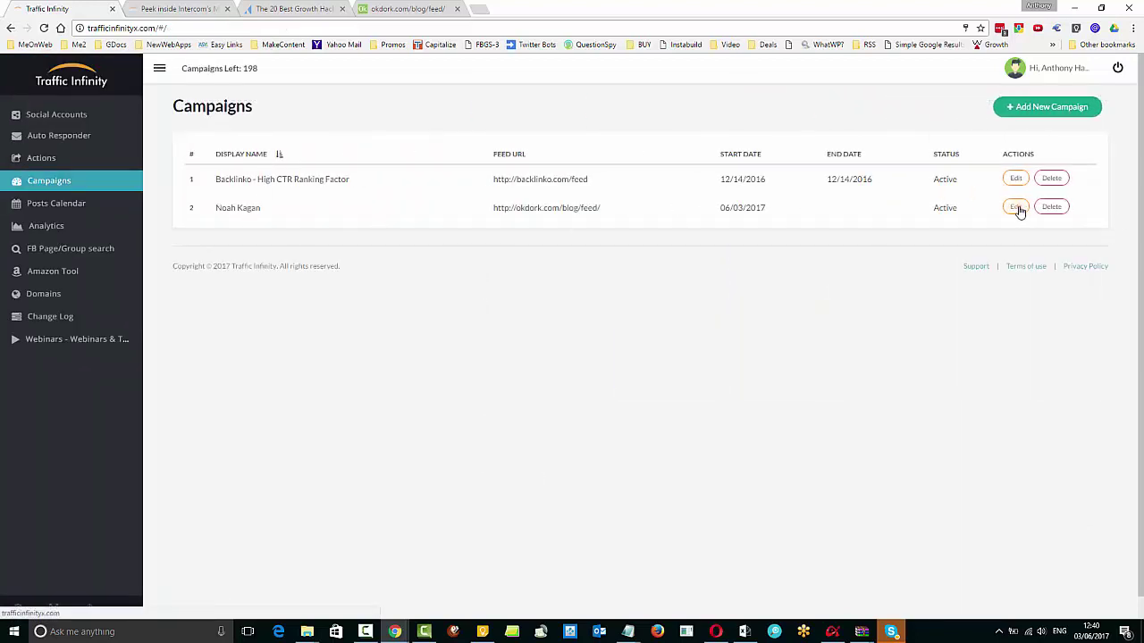
click(1019, 210)
scroll(837, 360, down, 2)
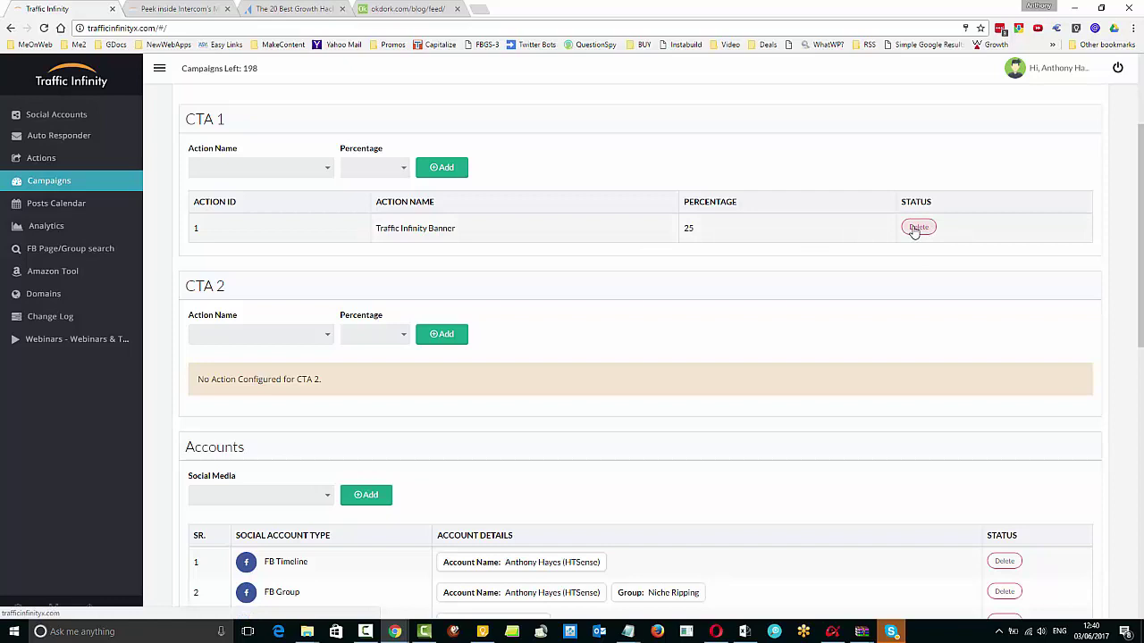
drag(697, 235, 673, 231)
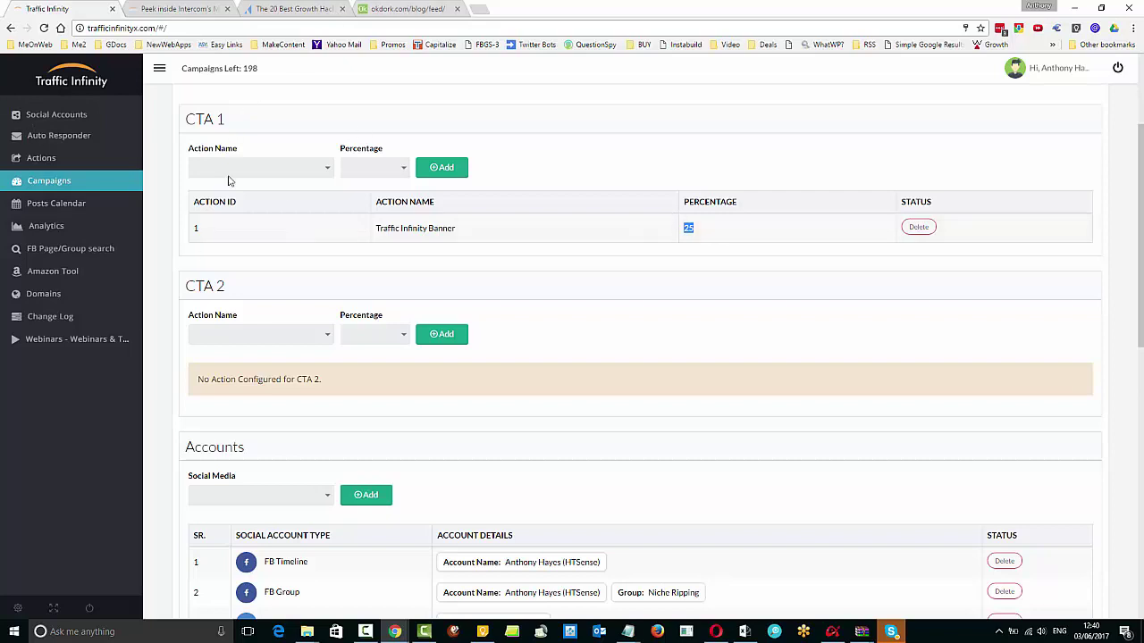
click(325, 173)
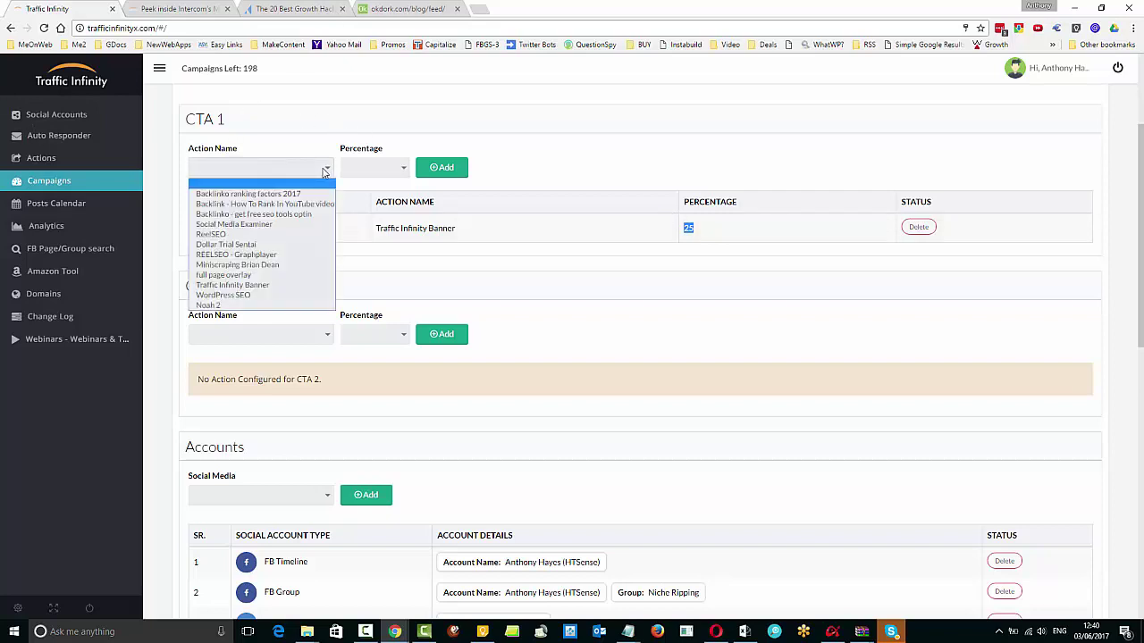
click(271, 305)
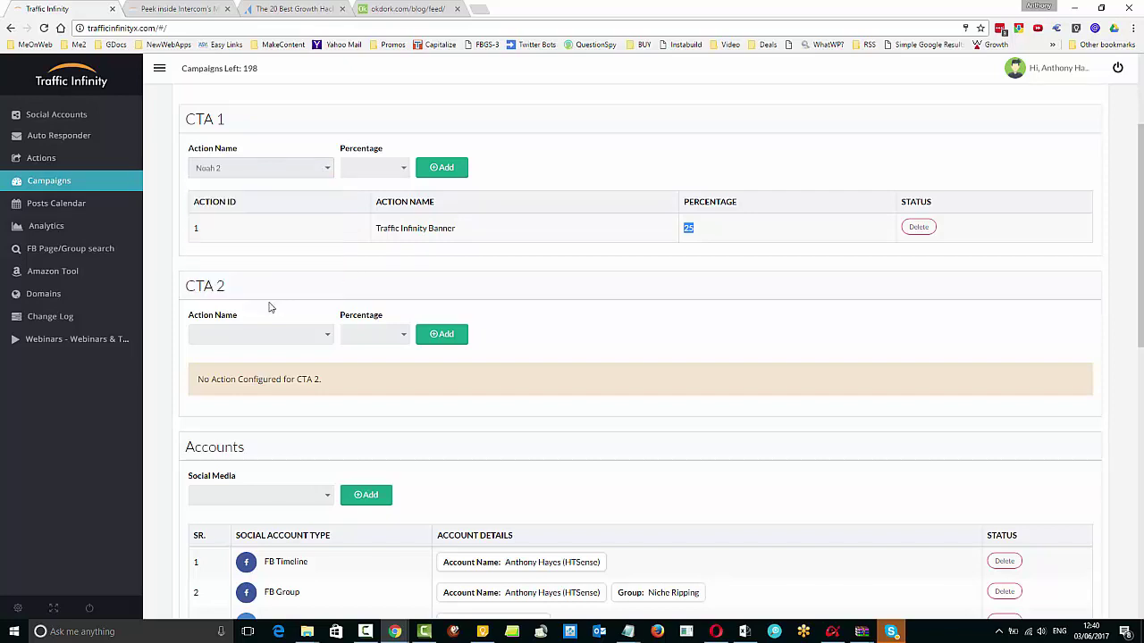
click(382, 176)
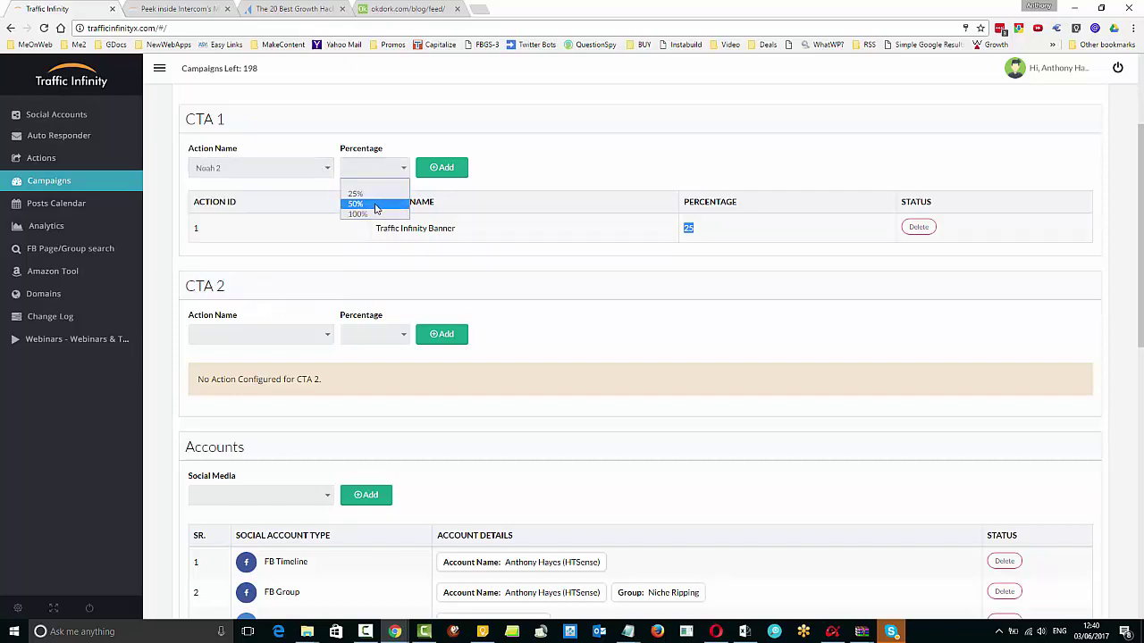
click(375, 205)
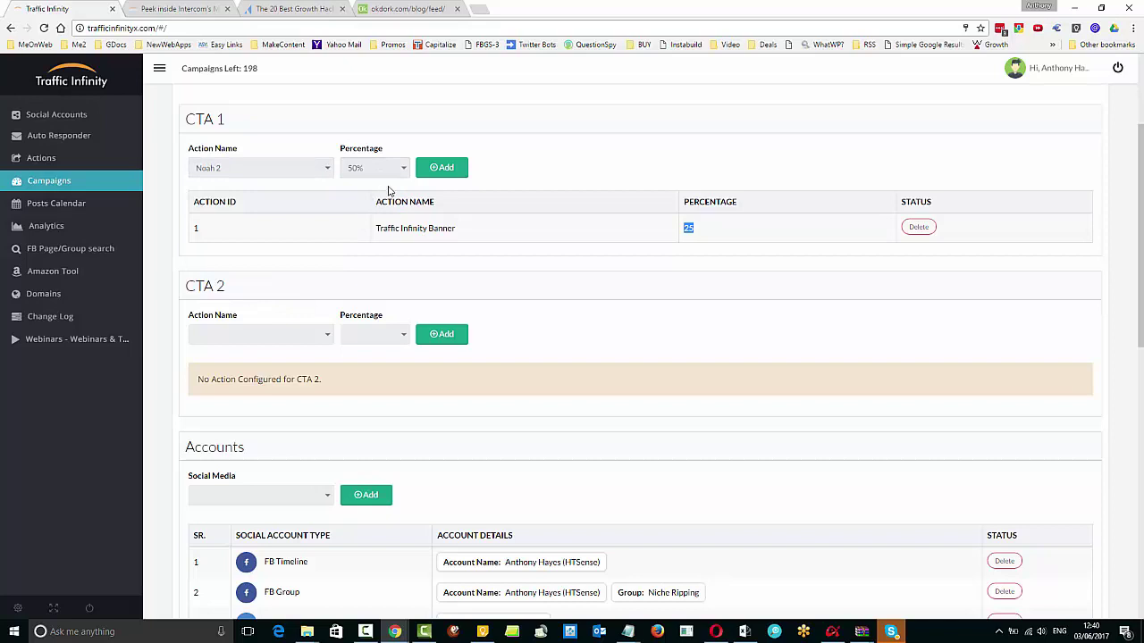
click(445, 169)
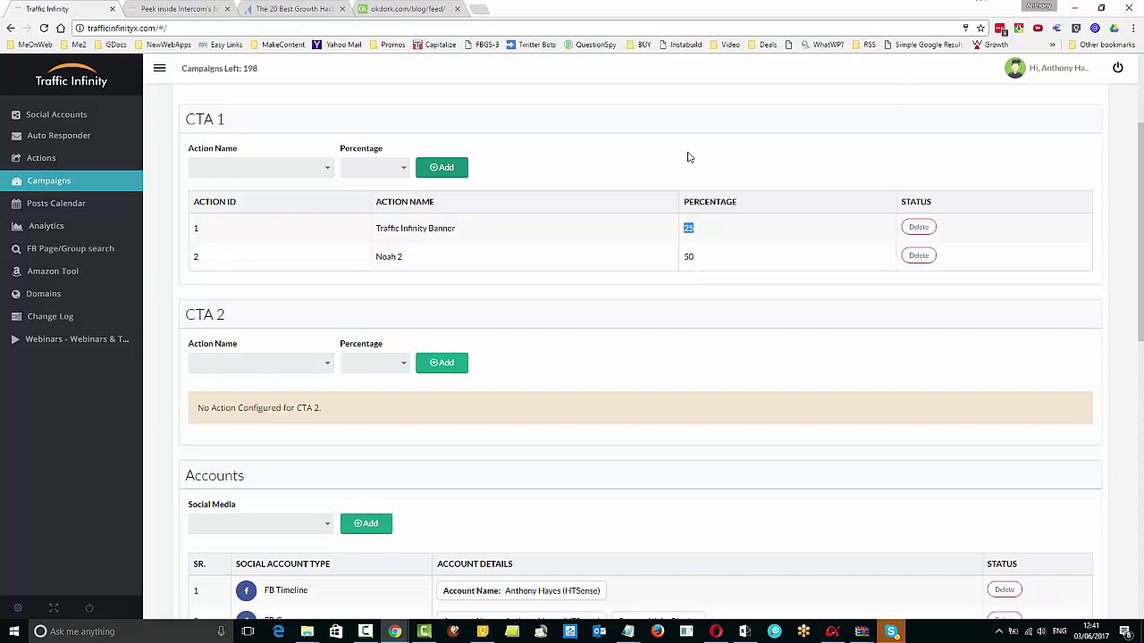
Review the OkDork feed campaign's settings and save the campaign update.
click(767, 167)
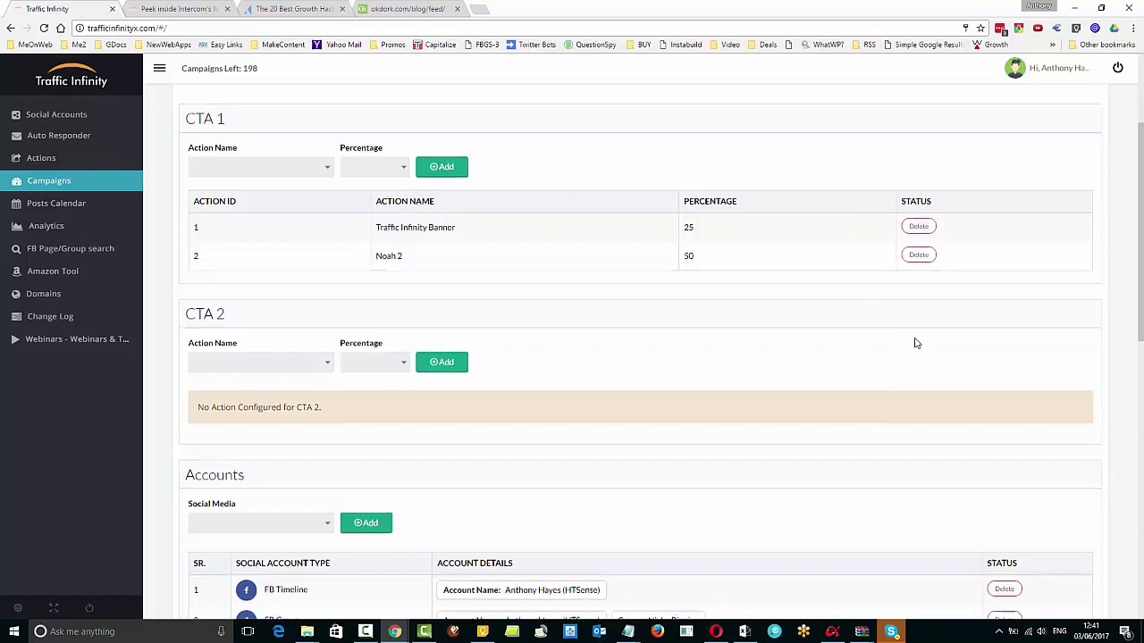
scroll(914, 339, down, 1)
scroll(914, 342, up, 3)
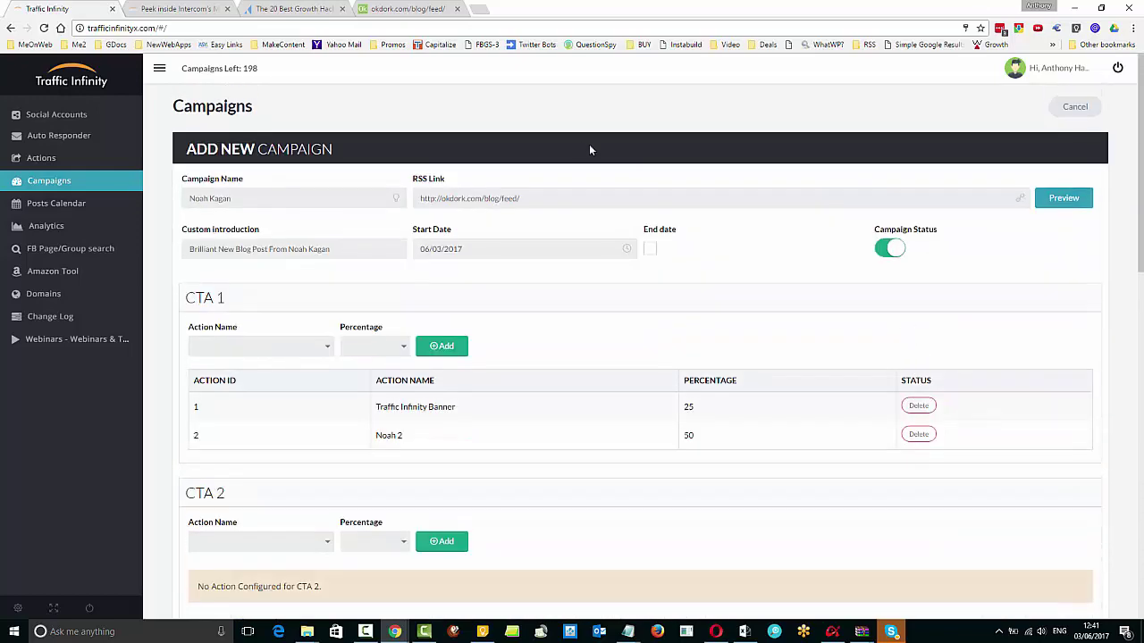
scroll(1059, 286, down, 20)
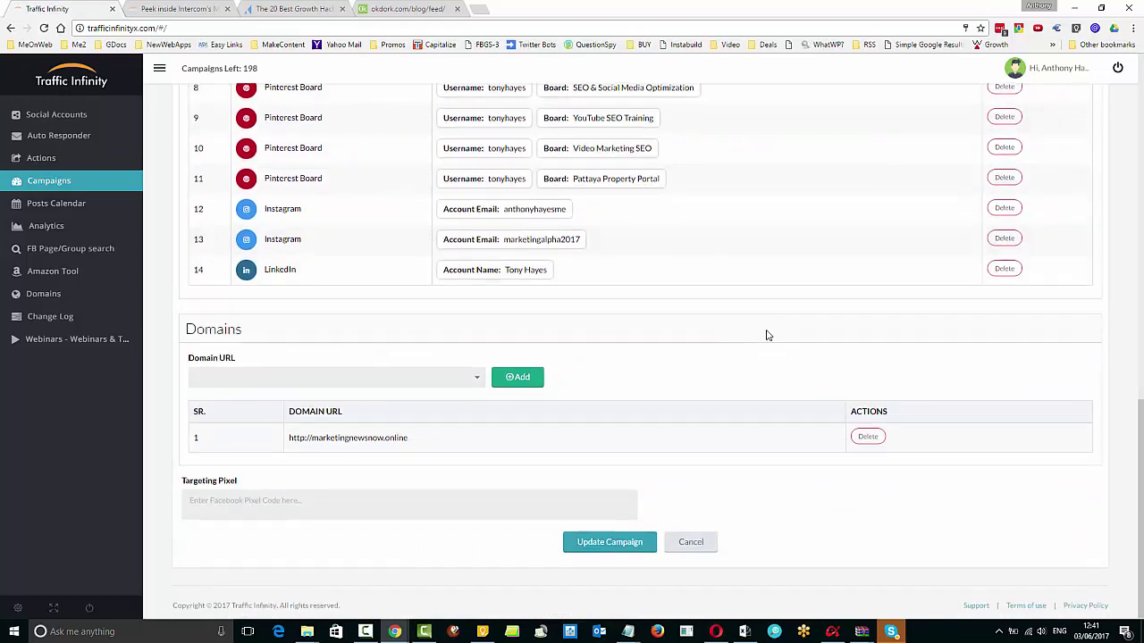
click(606, 543)
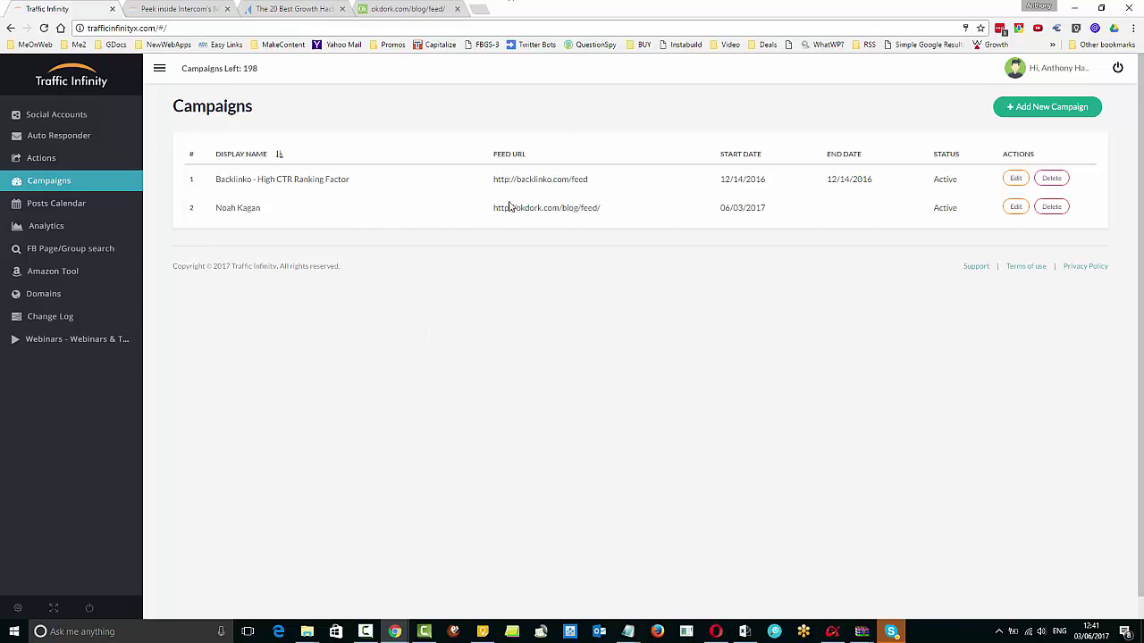
Open the first and last of the June 3 shared posts from the posts calendar to check their calls-to-action, and close the opt-in page.
click(55, 204)
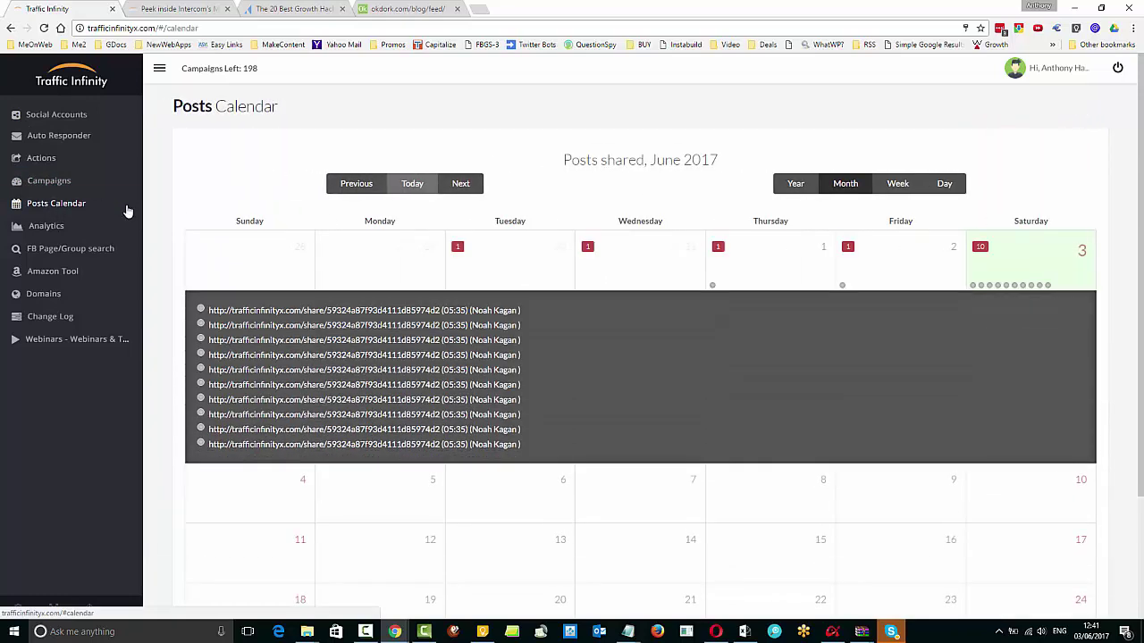
click(445, 311)
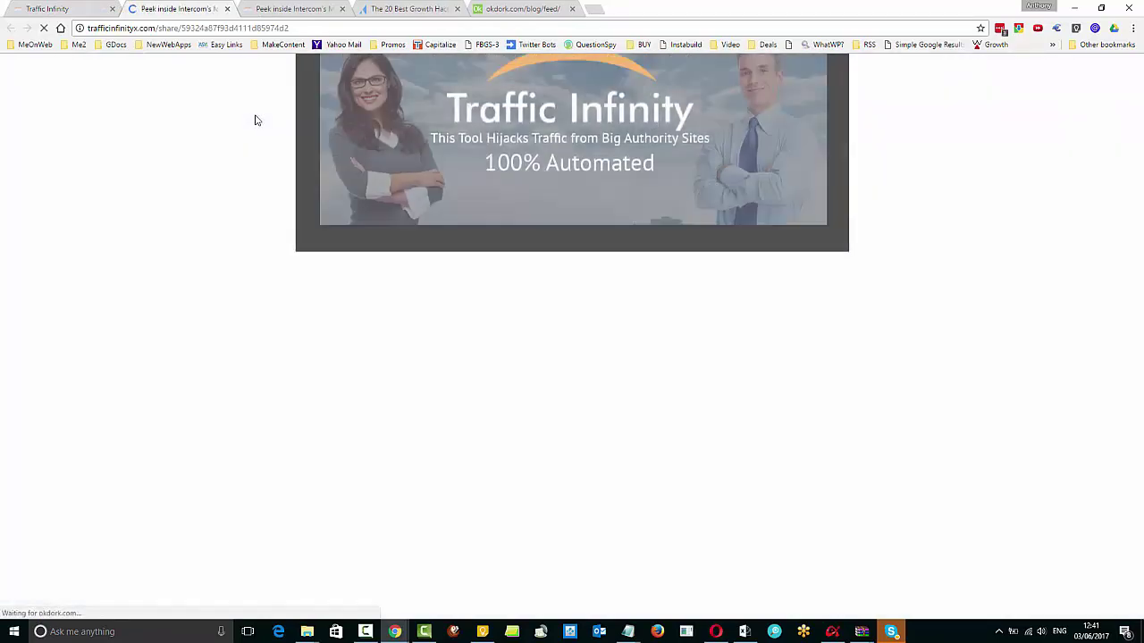
click(89, 10)
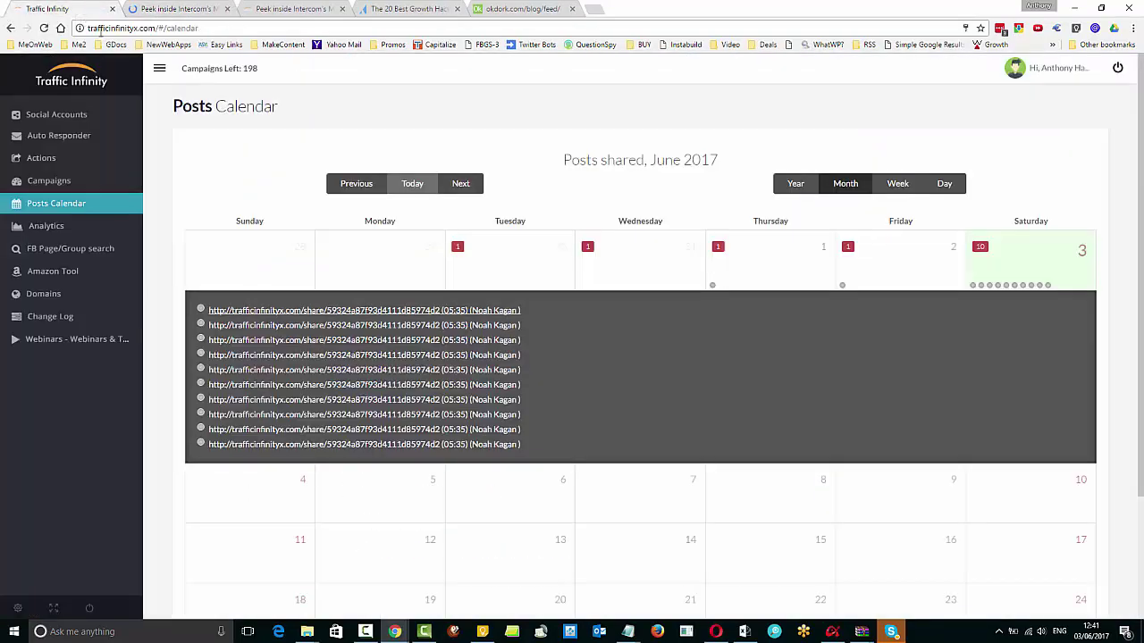
click(336, 444)
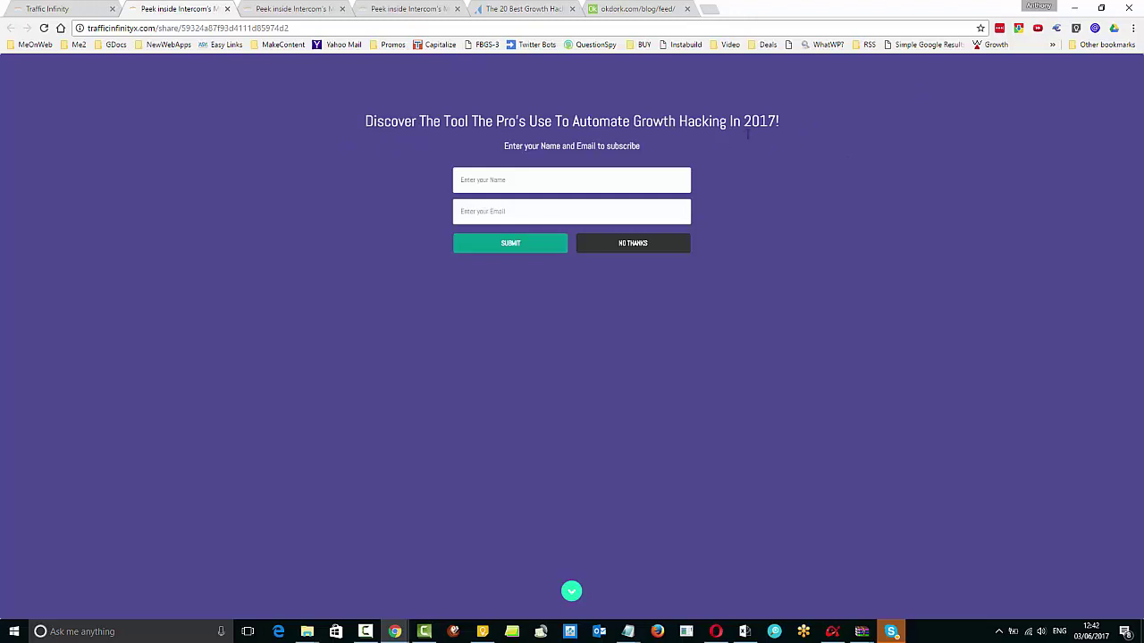
click(607, 179)
click(227, 9)
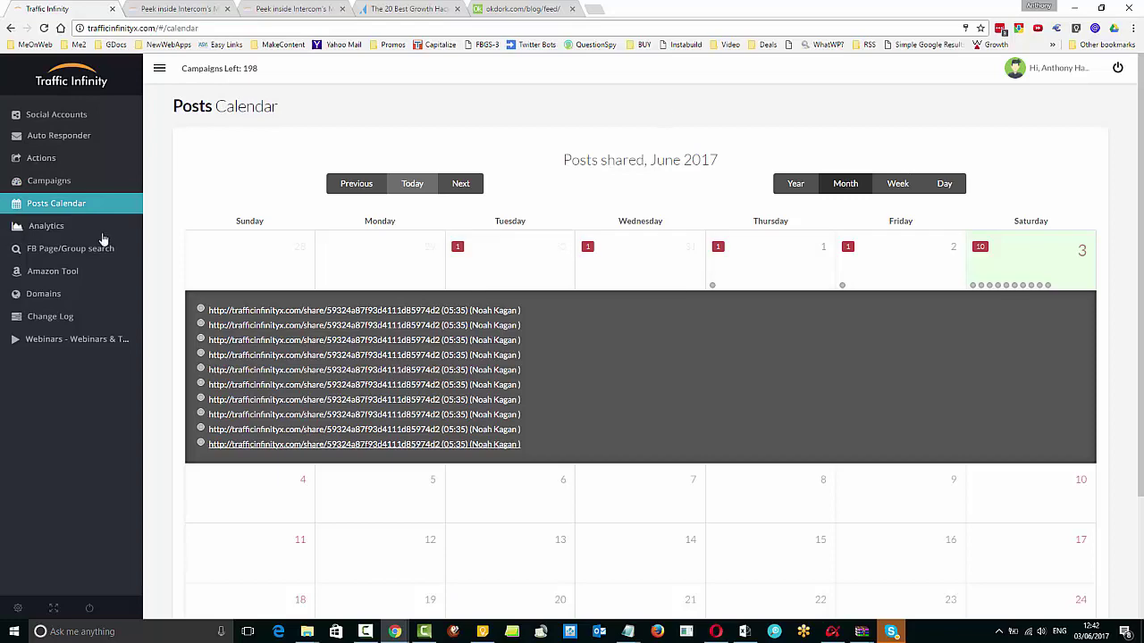
Open the campaign's detailed analytics and examine its social media views, toggling twitter and pinterest in the chart.
click(40, 228)
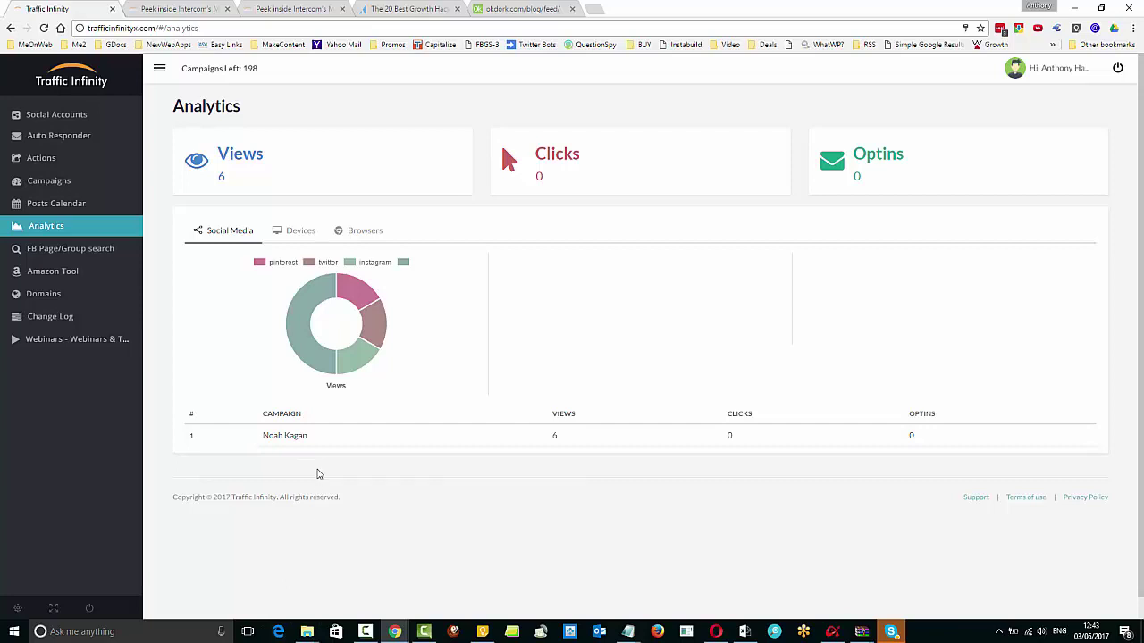
click(295, 438)
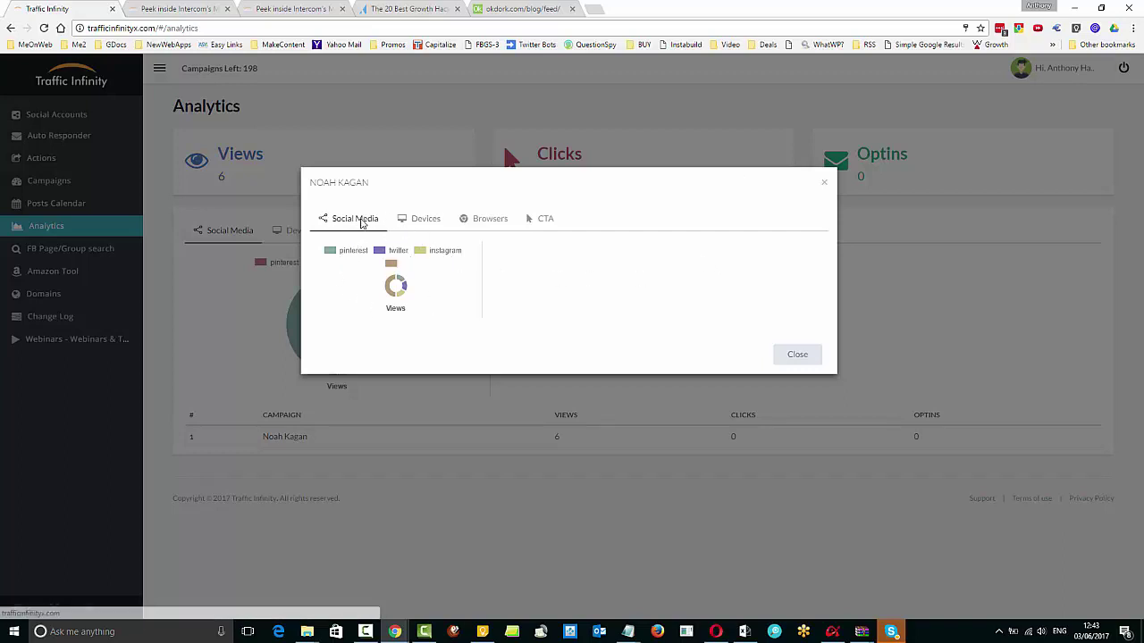
mouse_move(403, 284)
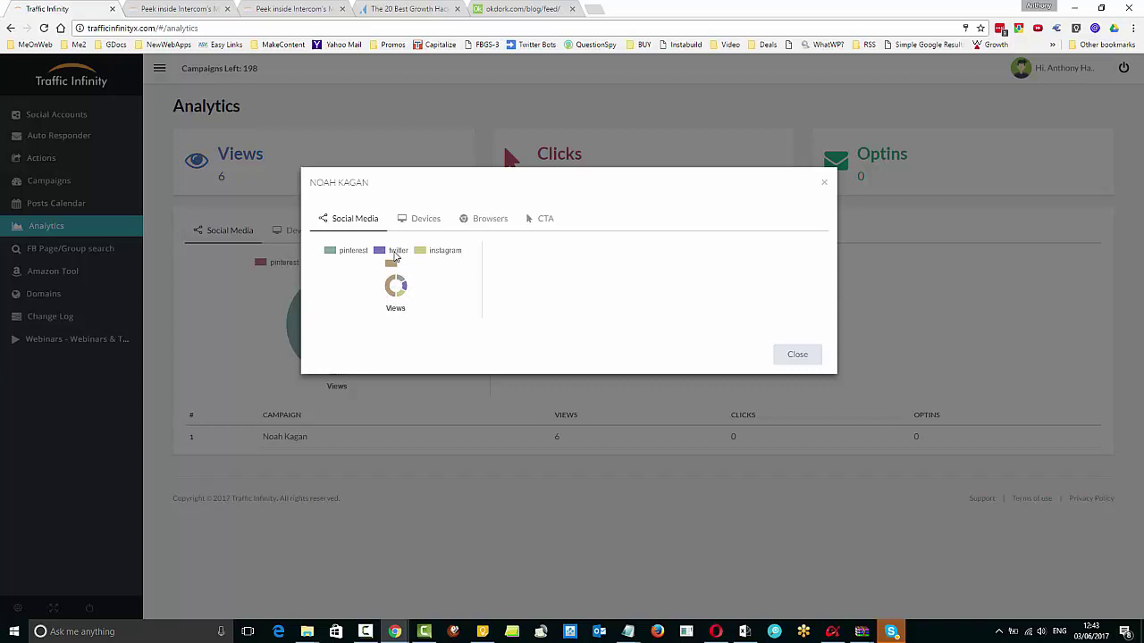
click(394, 254)
click(394, 253)
click(352, 254)
click(351, 254)
Examine the campaign's analytics by device, browser and CTA, and close the details.
click(416, 221)
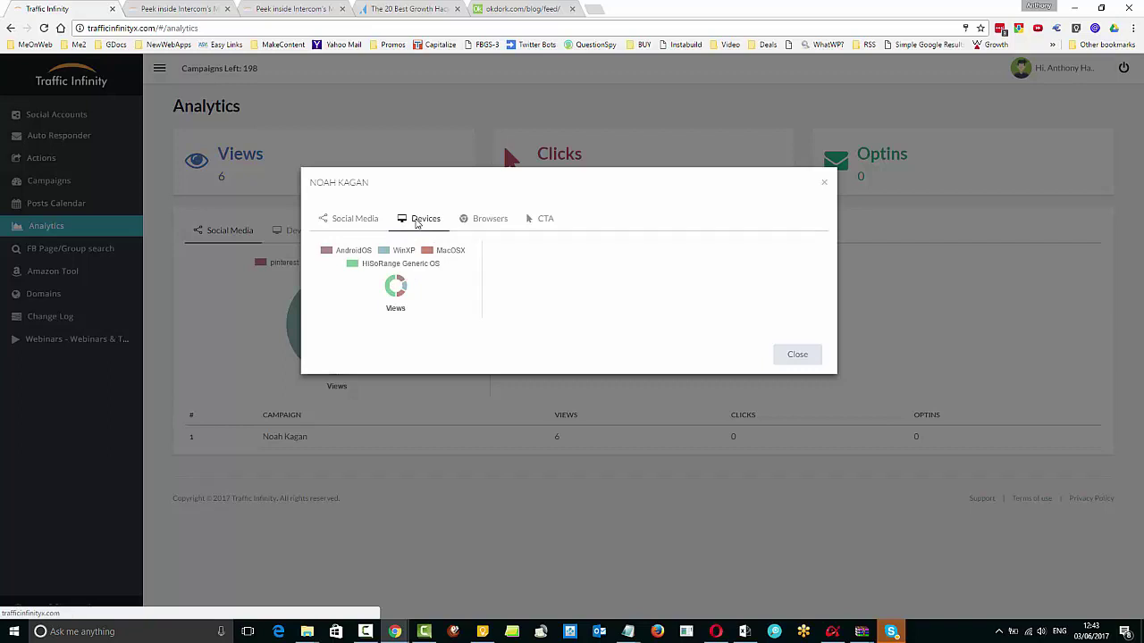
click(365, 220)
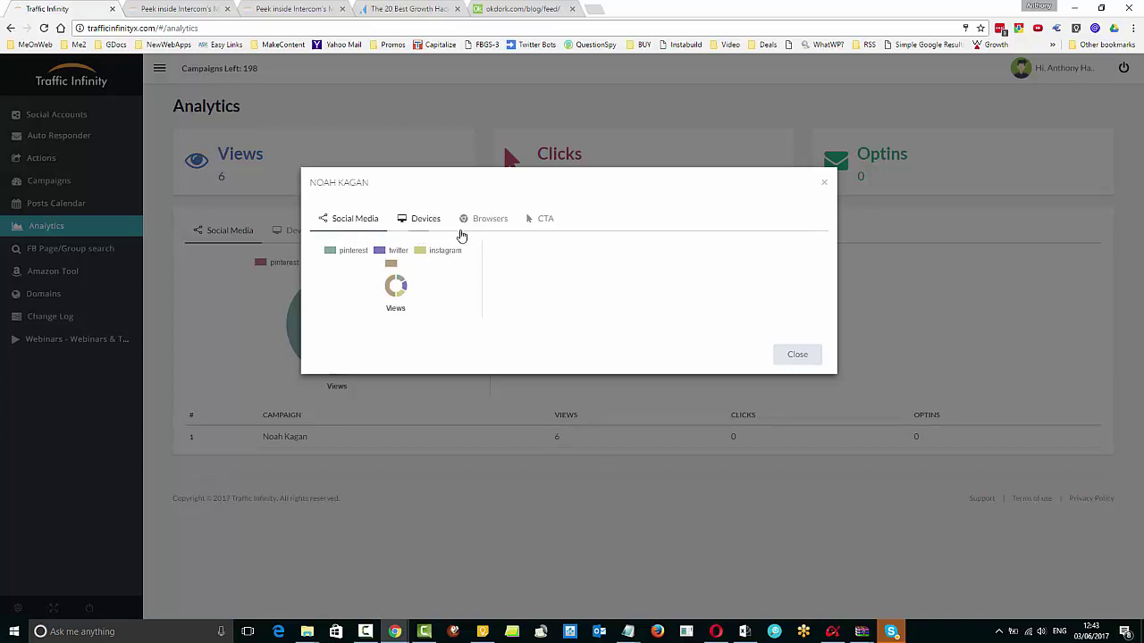
click(488, 221)
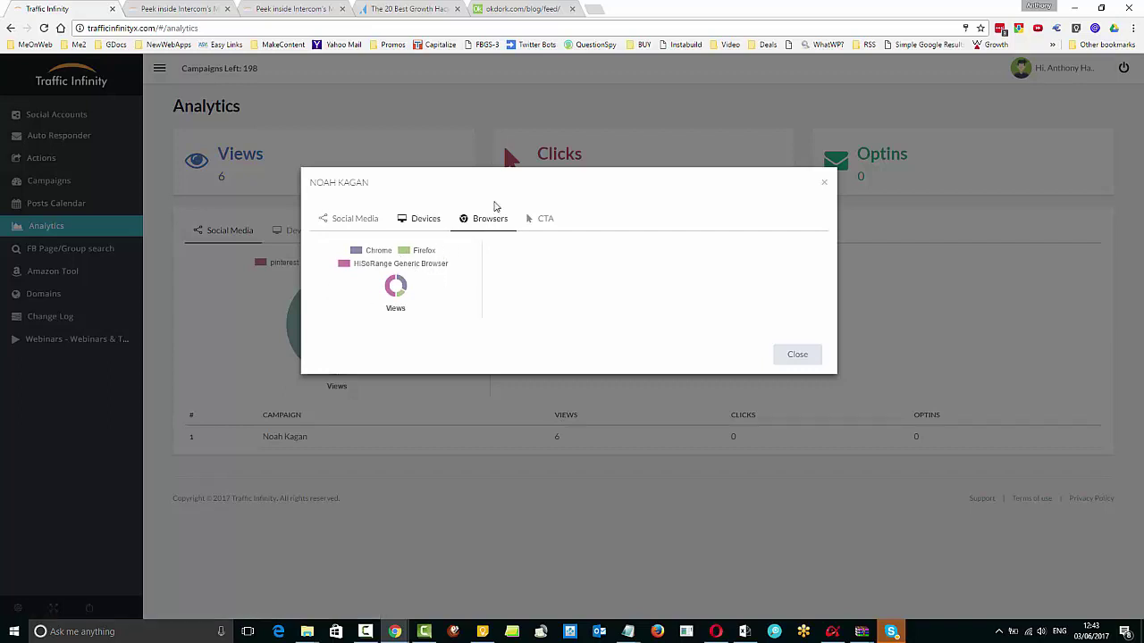
click(545, 220)
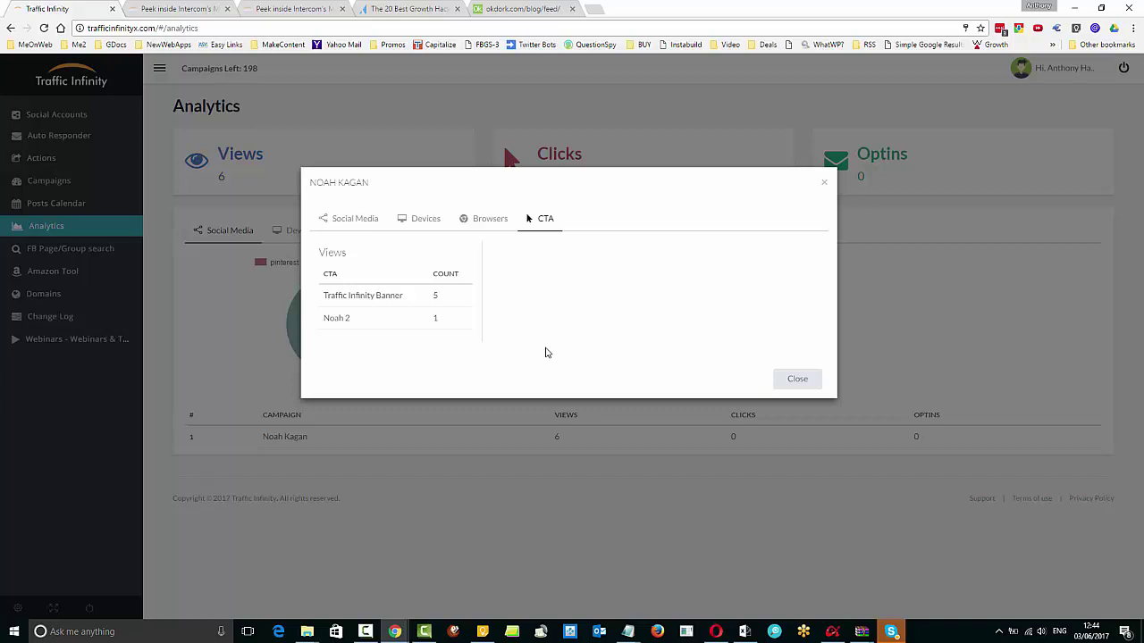
click(790, 382)
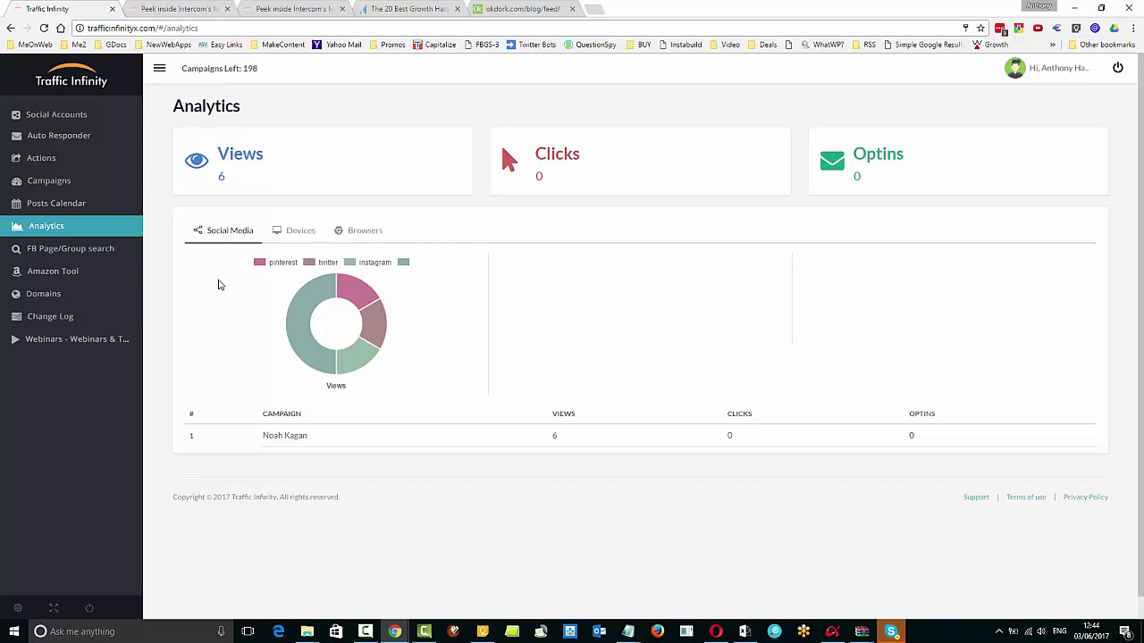
Search Amazon products for "growth hacking" in the United States locale, using the second Amazon account.
click(92, 250)
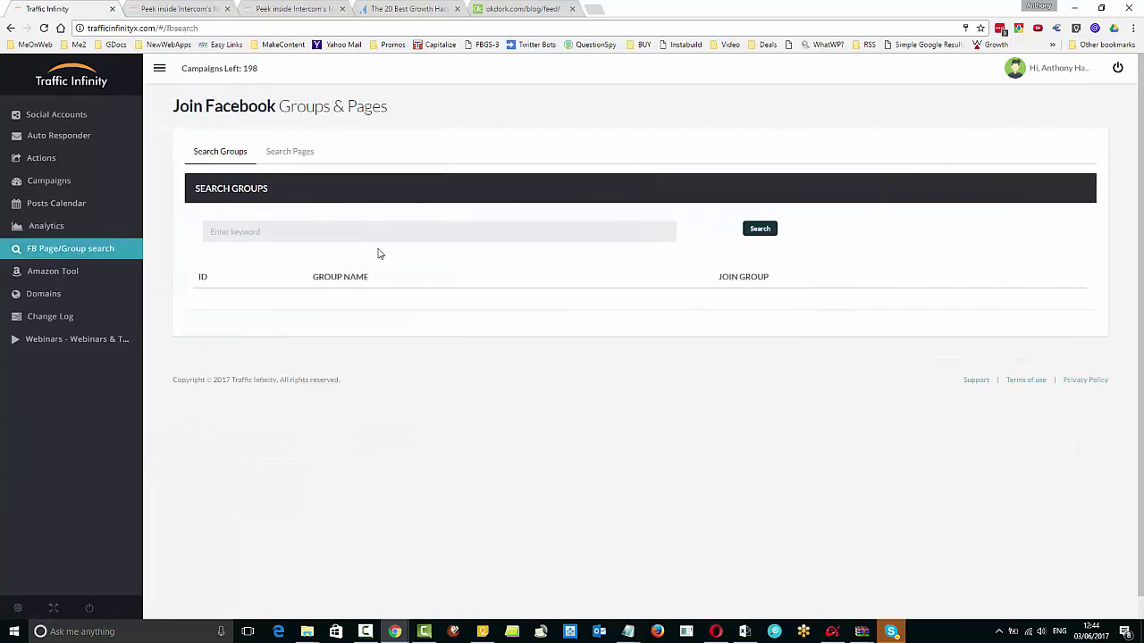
click(54, 273)
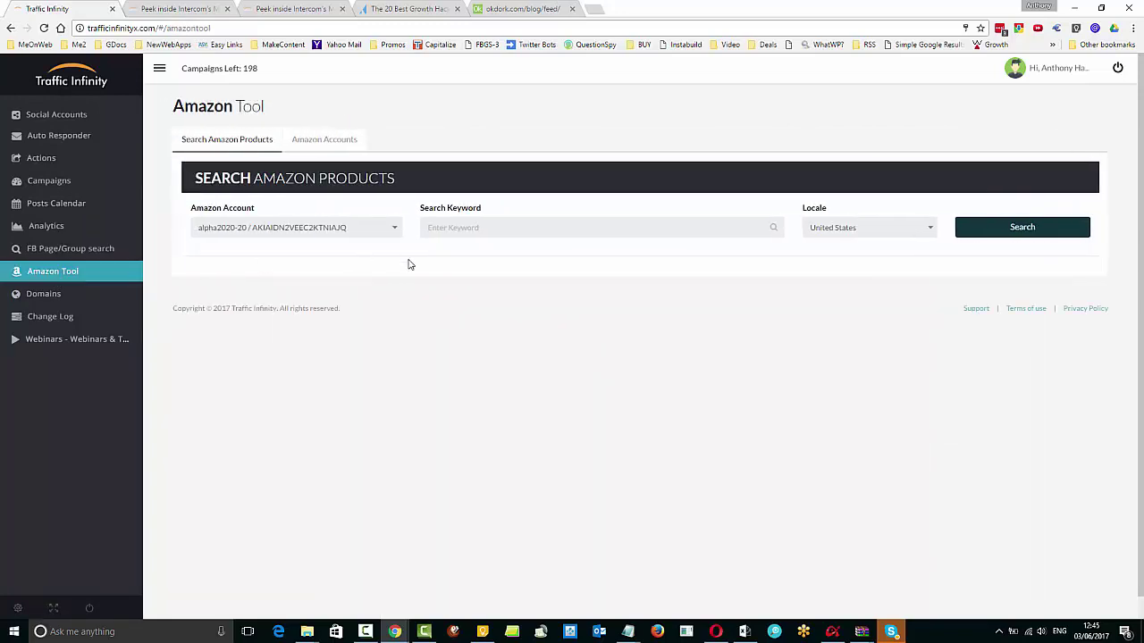
click(384, 231)
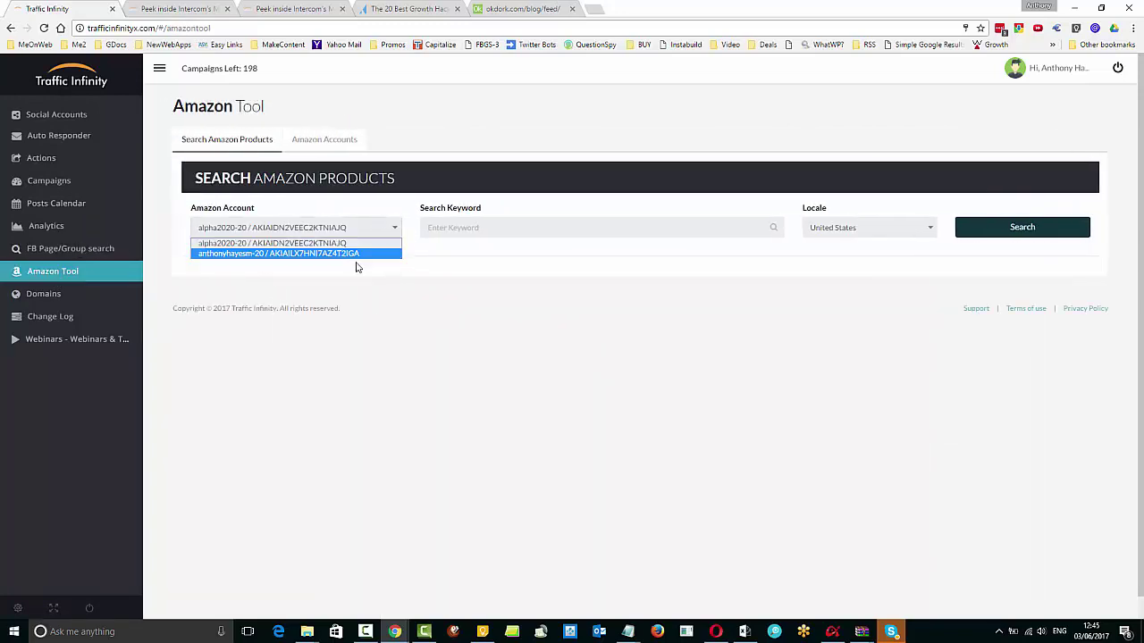
click(358, 253)
click(501, 227)
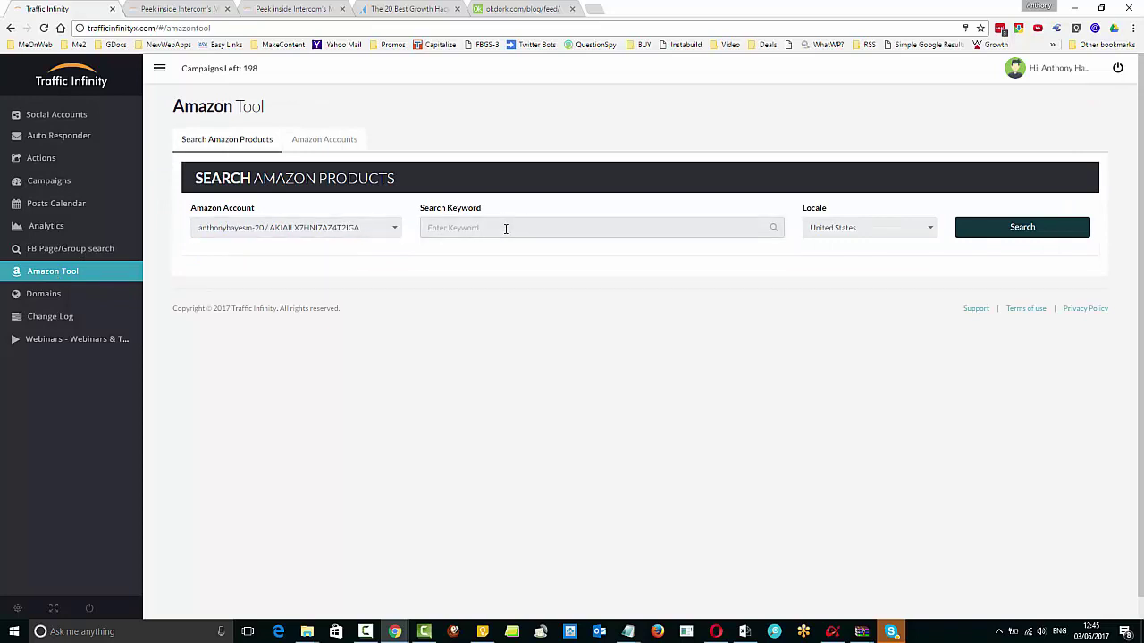
click(532, 221)
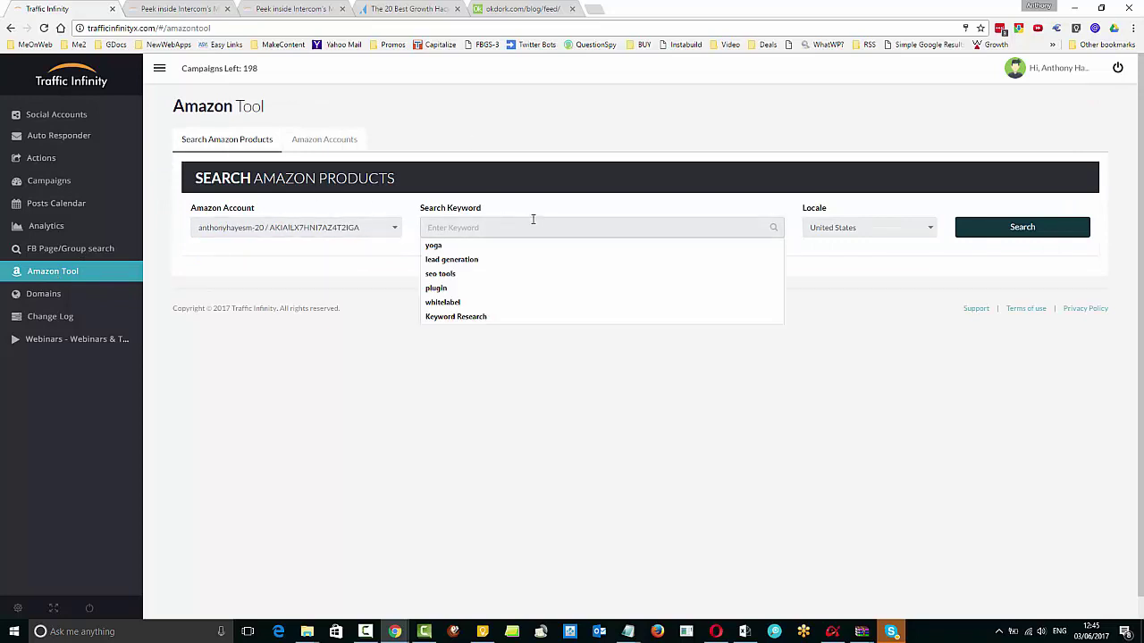
text(gro)
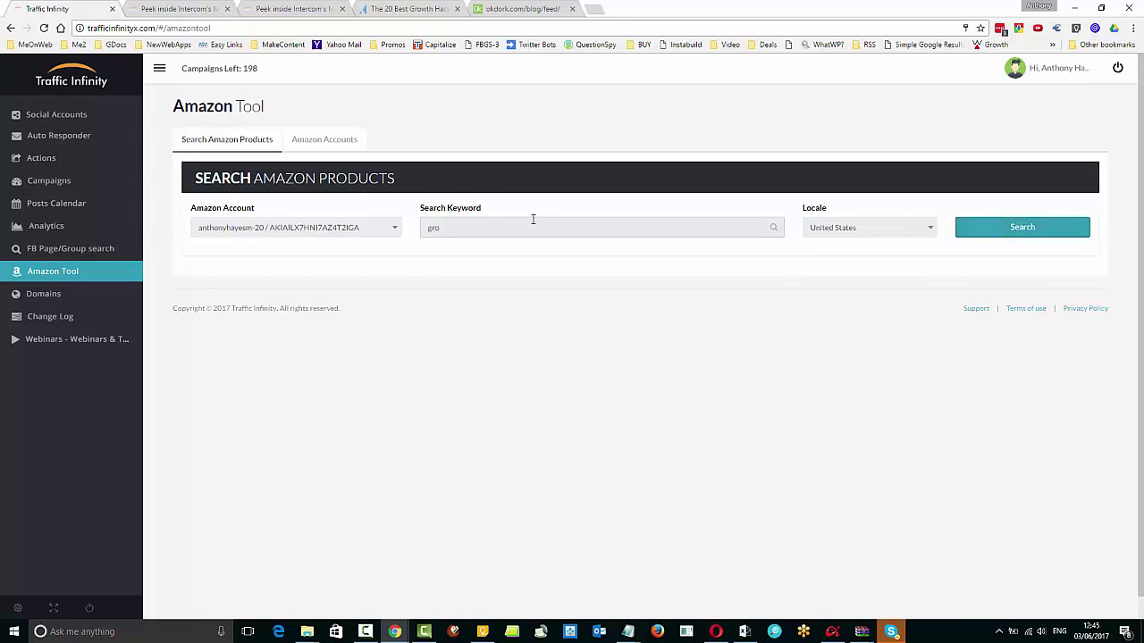
text(wth hacking)
click(995, 236)
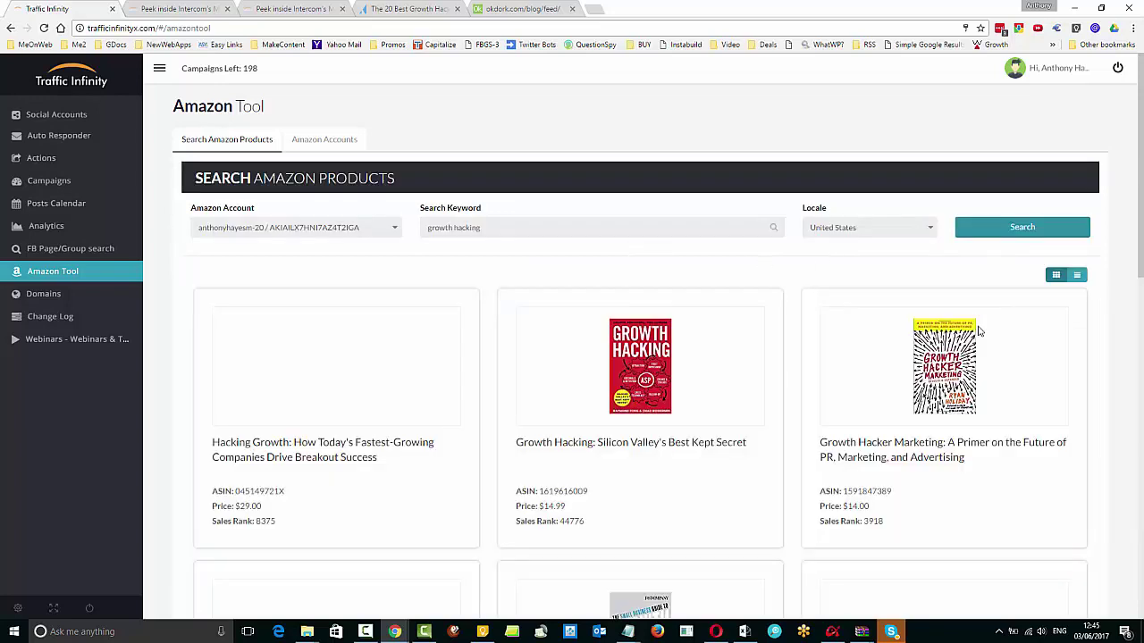
Browse the found products in the grid and switch the results to list view.
scroll(1117, 405, down, 2)
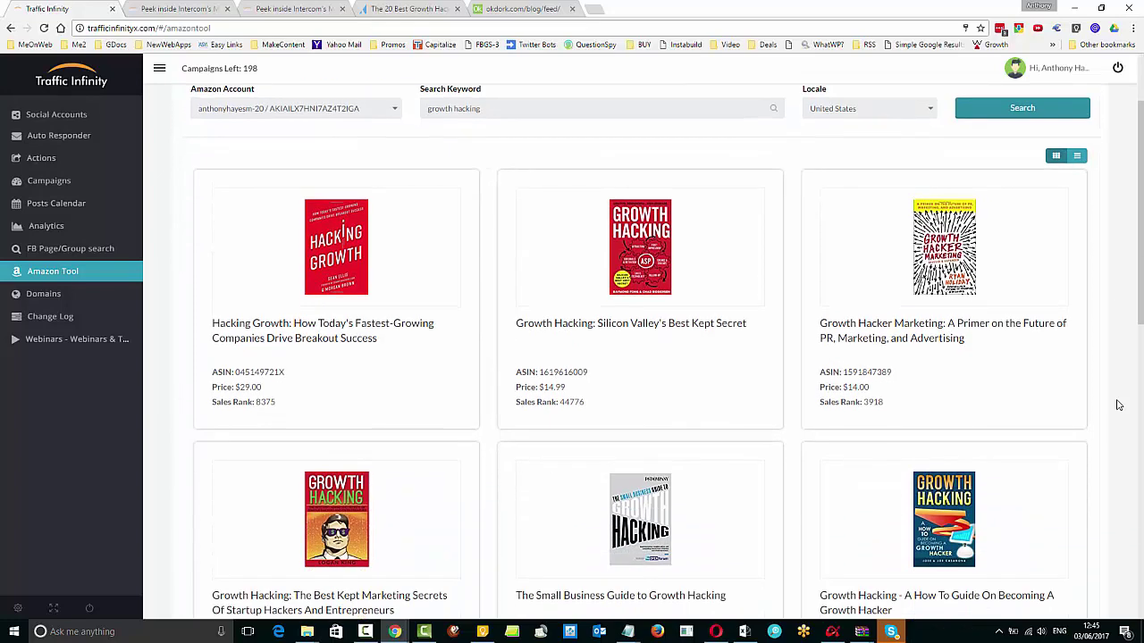
scroll(1117, 405, up, 2)
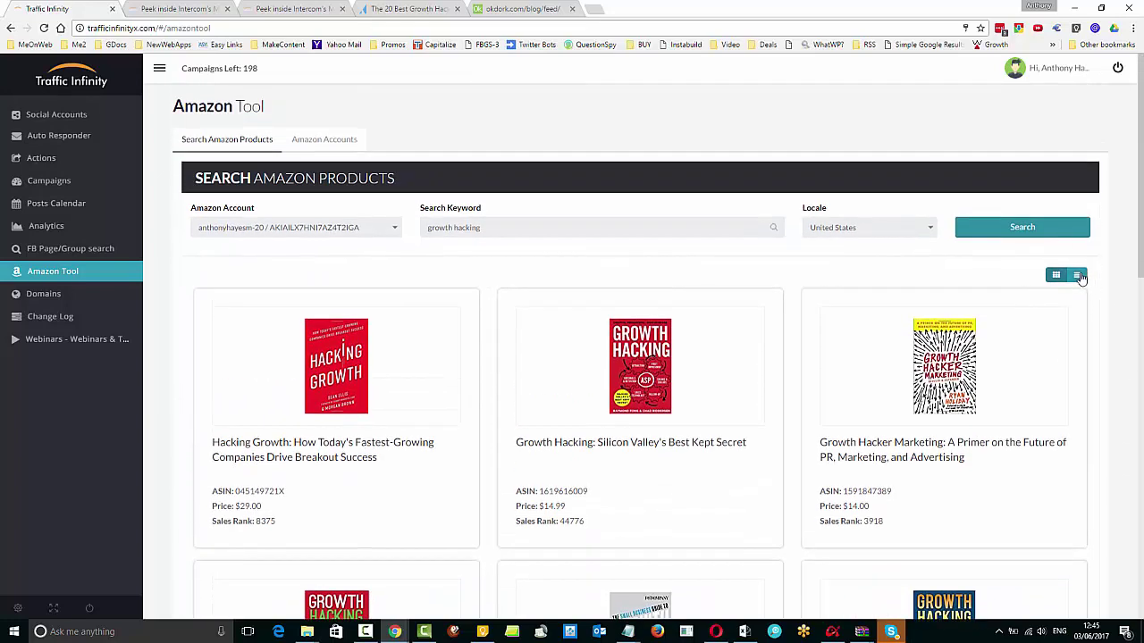
click(1079, 277)
scroll(1128, 325, down, 2)
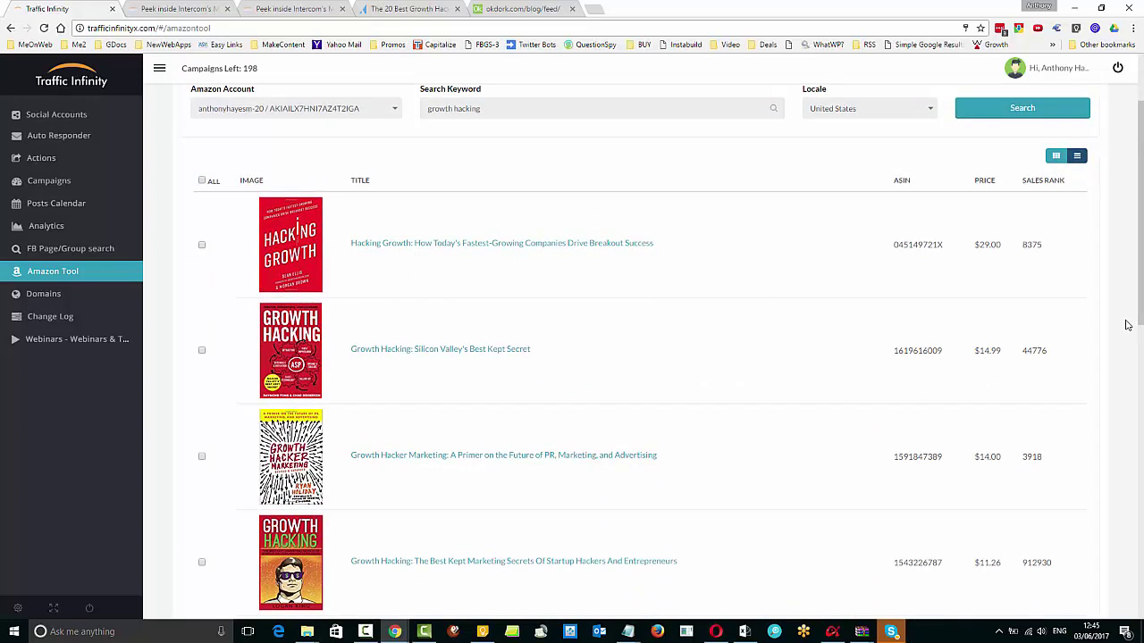
Select all products in the result list and load two more batches of results for the search.
scroll(1128, 325, down, 1)
click(203, 122)
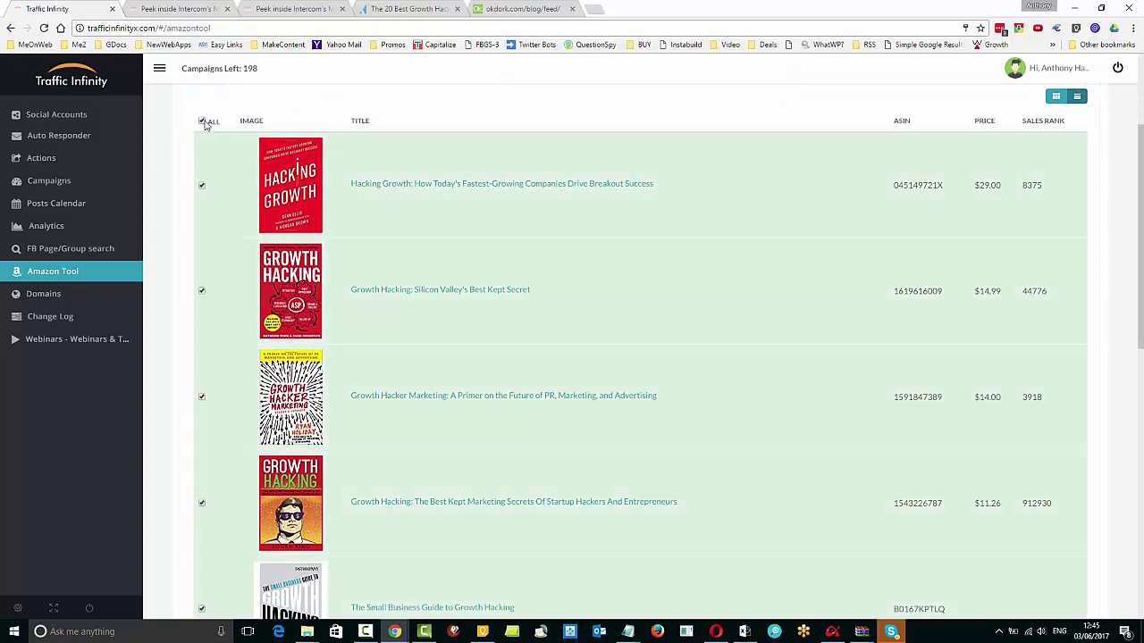
scroll(1018, 333, down, 10)
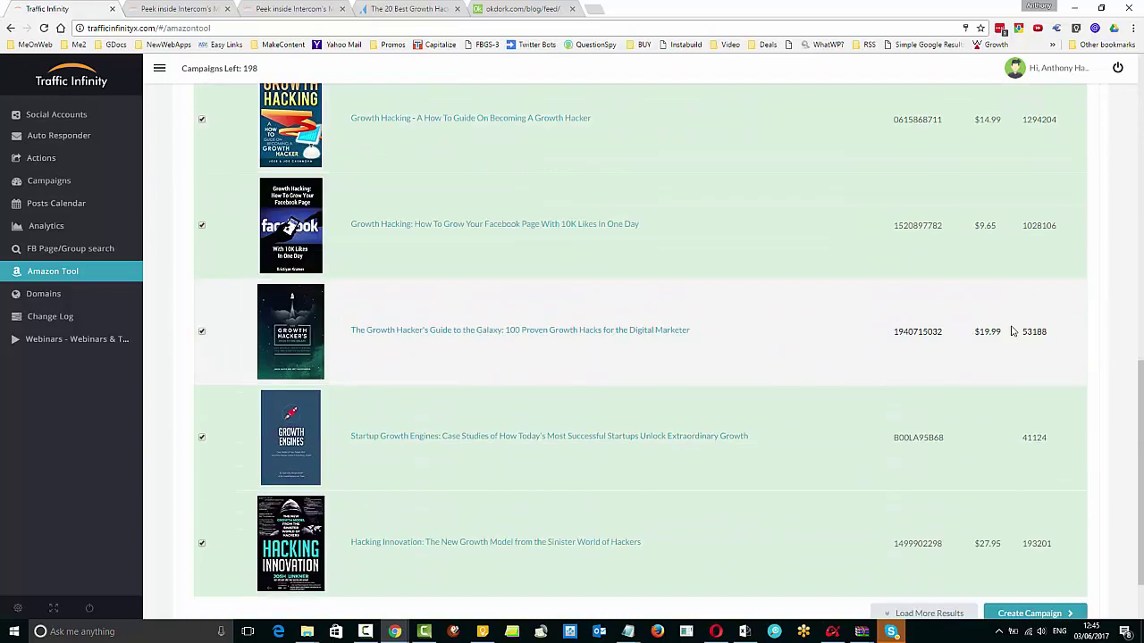
scroll(1013, 331, down, 1)
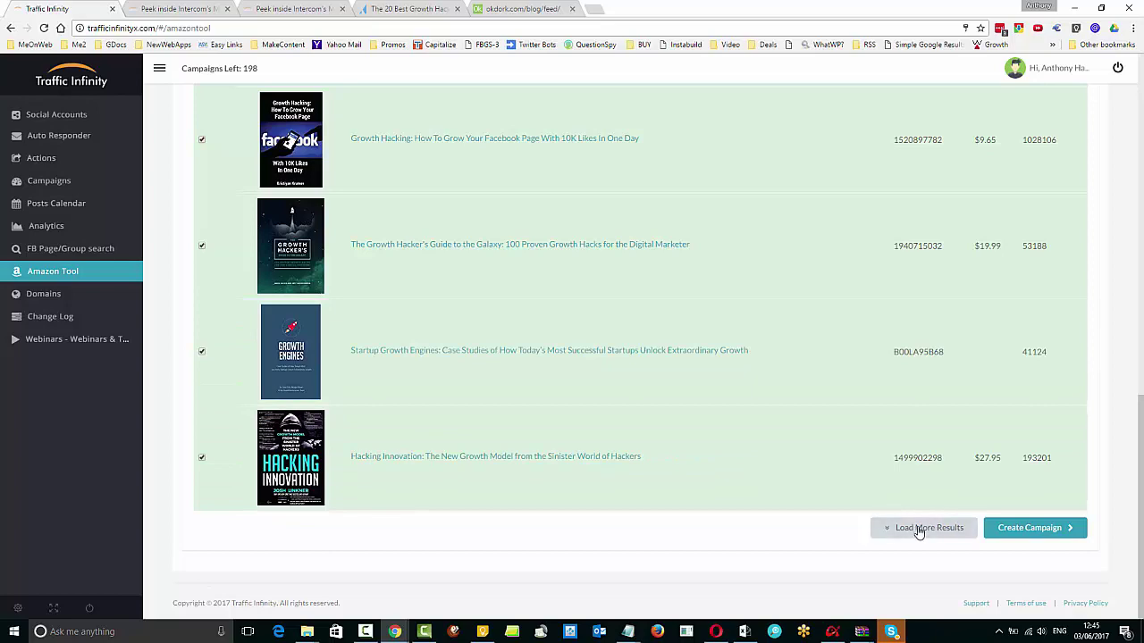
click(919, 531)
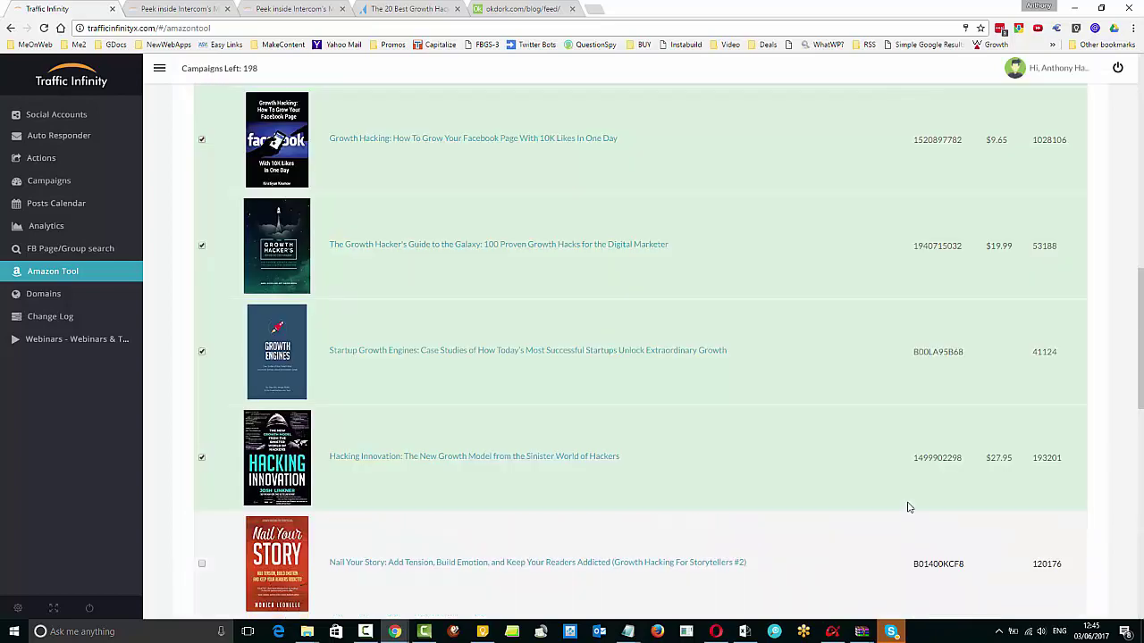
scroll(896, 454, down, 12)
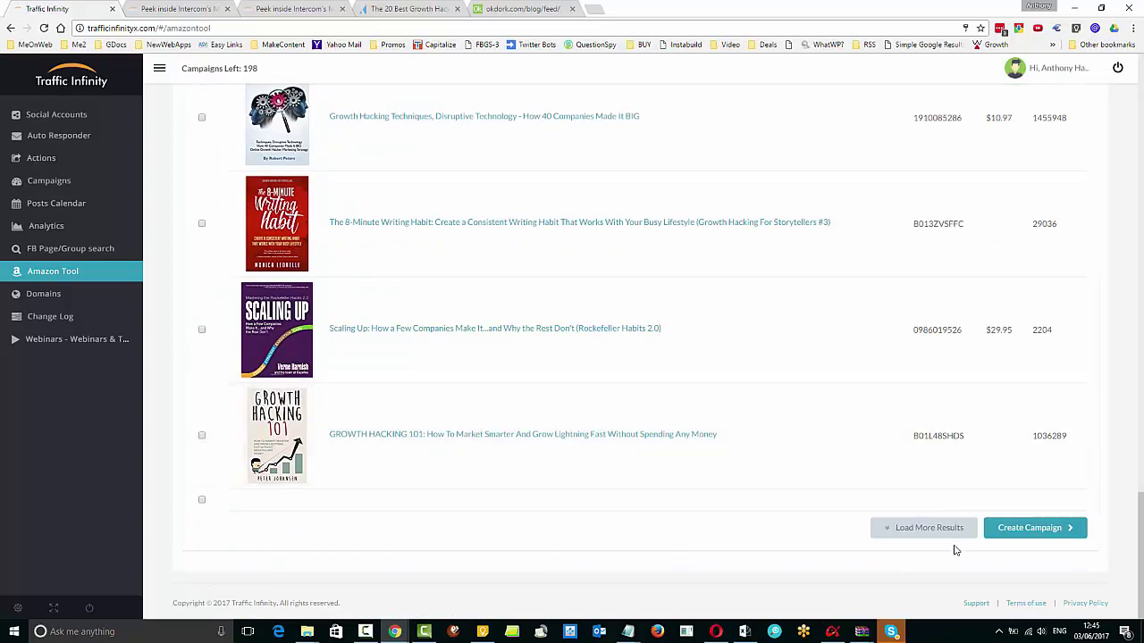
click(935, 531)
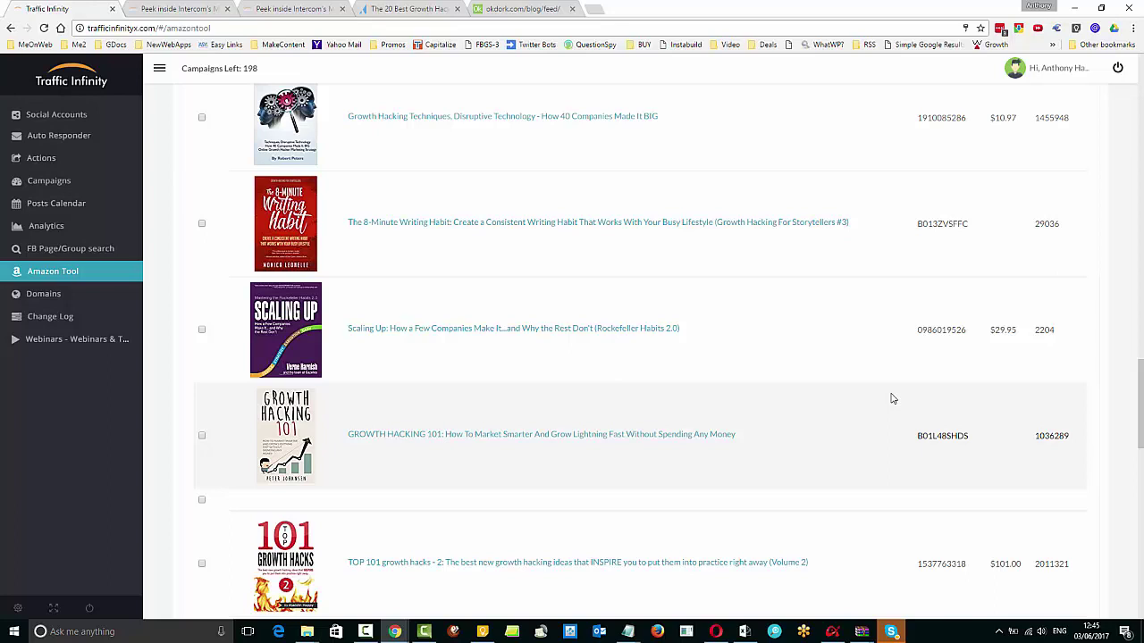
Clear the product selection and select all products again, including the newly loaded ones.
scroll(1001, 344, up, 3)
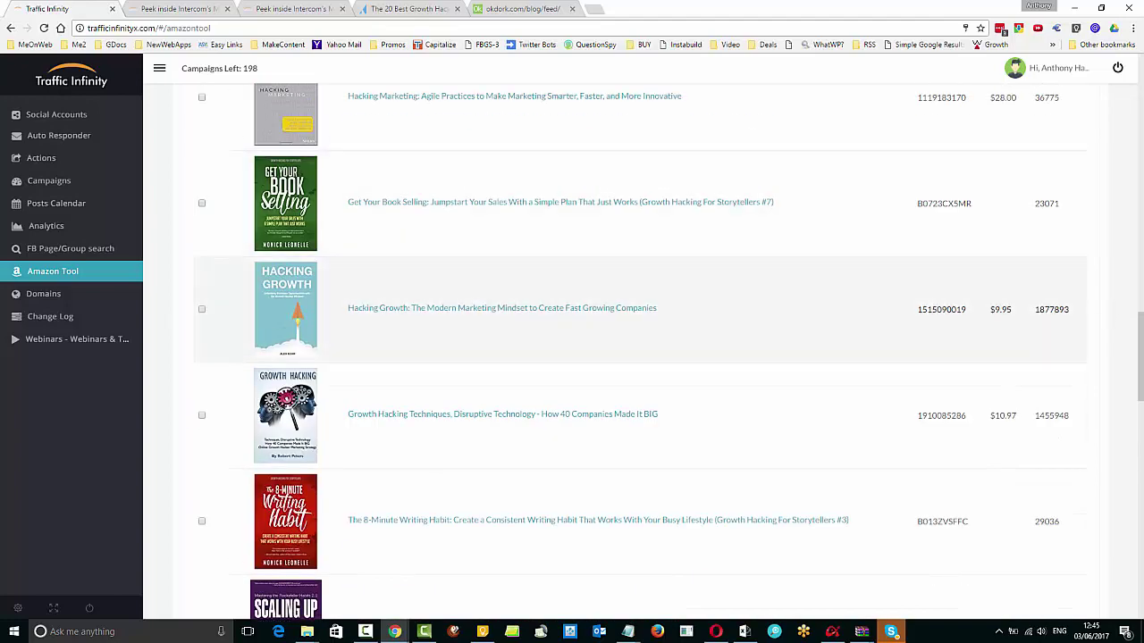
drag(1140, 368, 1141, 90)
click(203, 301)
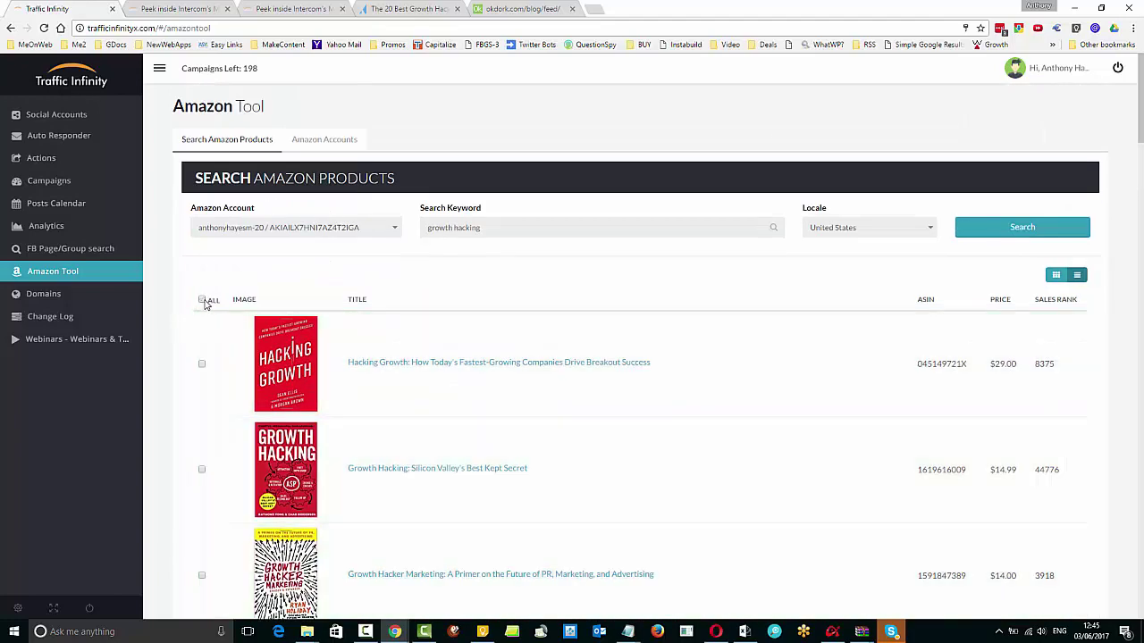
click(202, 301)
scroll(711, 389, down, 2)
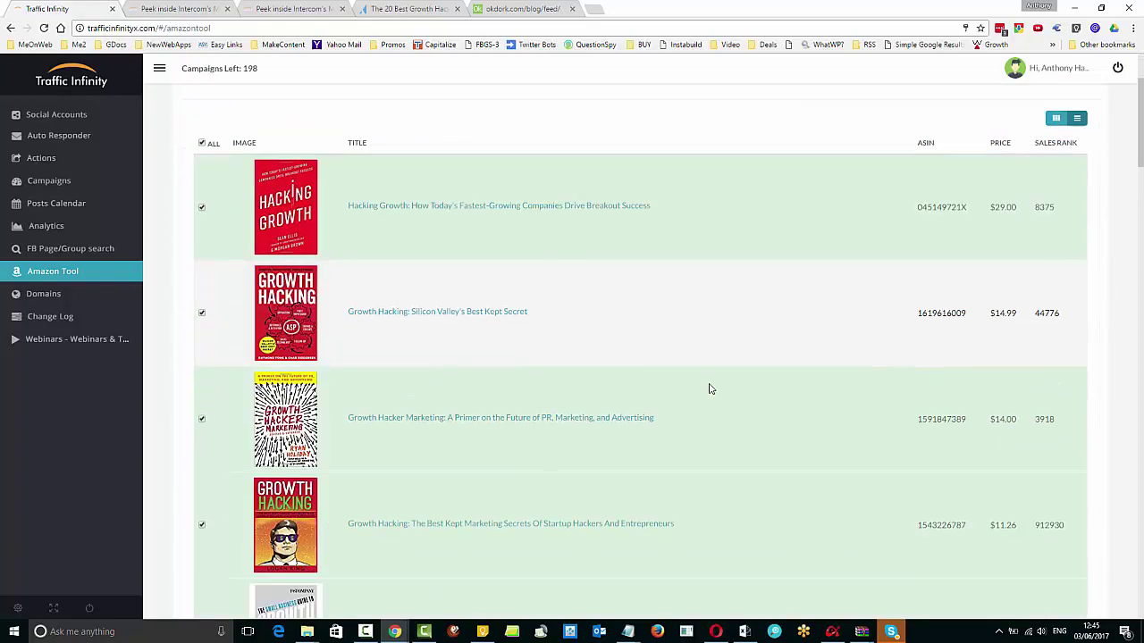
Look through the extended list of selected products to its end and back, checking titles, prices and sales ranks.
scroll(723, 403, down, 20)
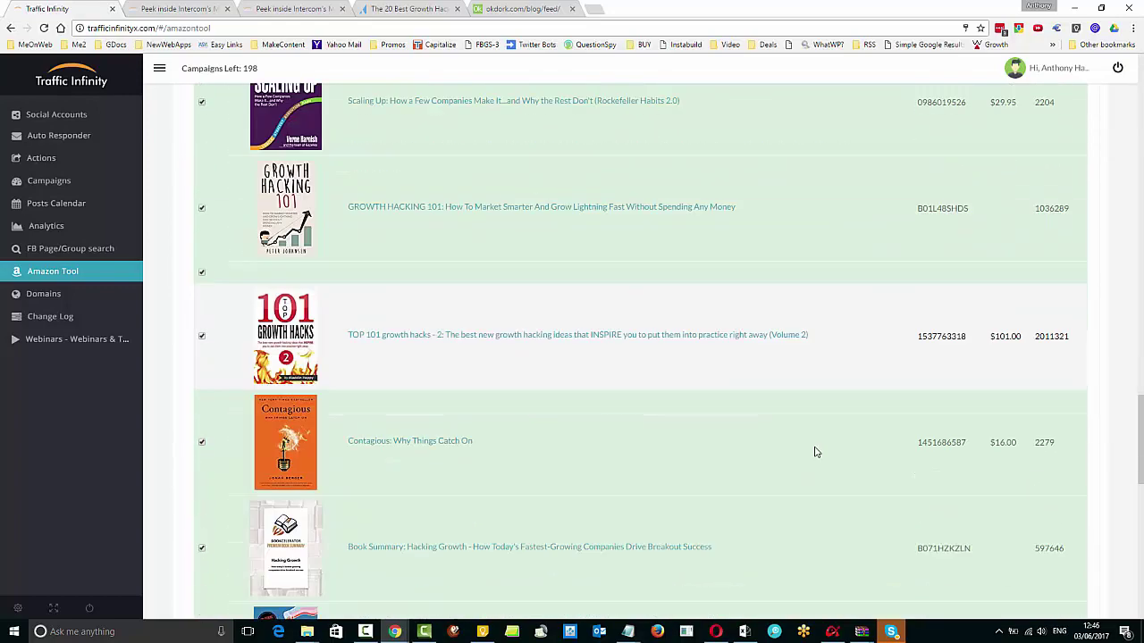
scroll(814, 452, down, 15)
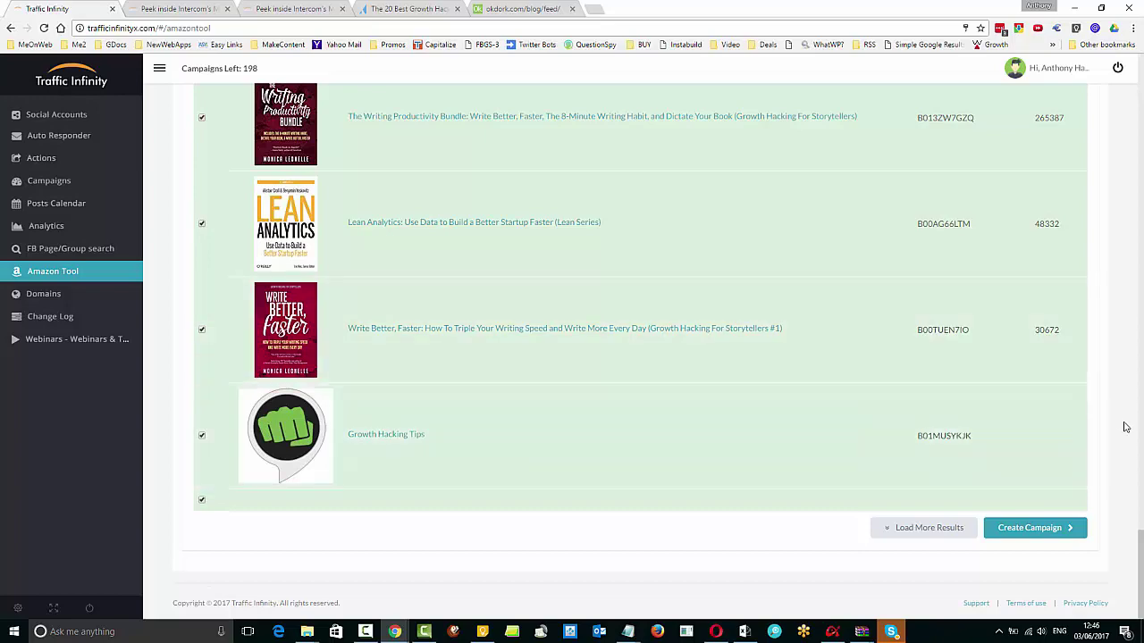
scroll(1121, 429, up, 20)
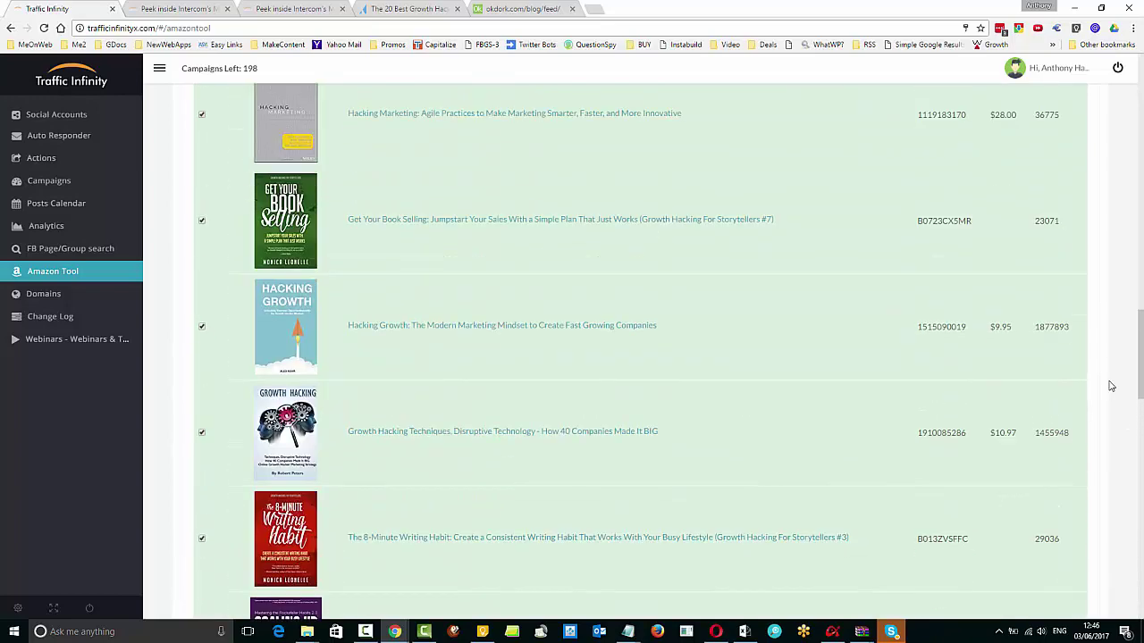
scroll(1110, 403, up, 10)
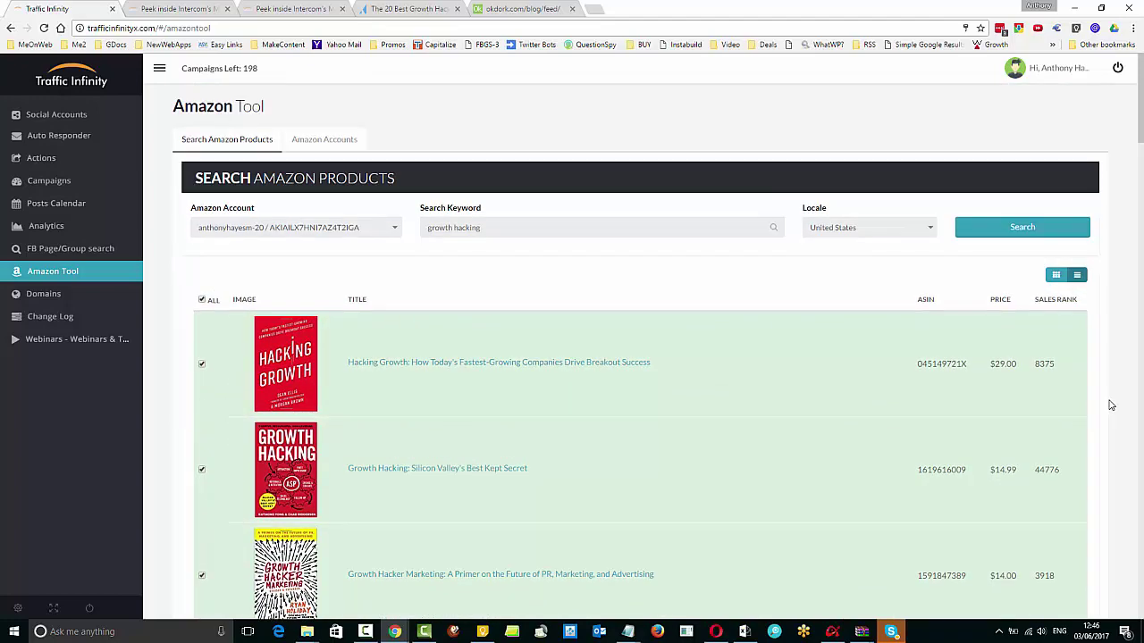
scroll(1111, 313, down, 2)
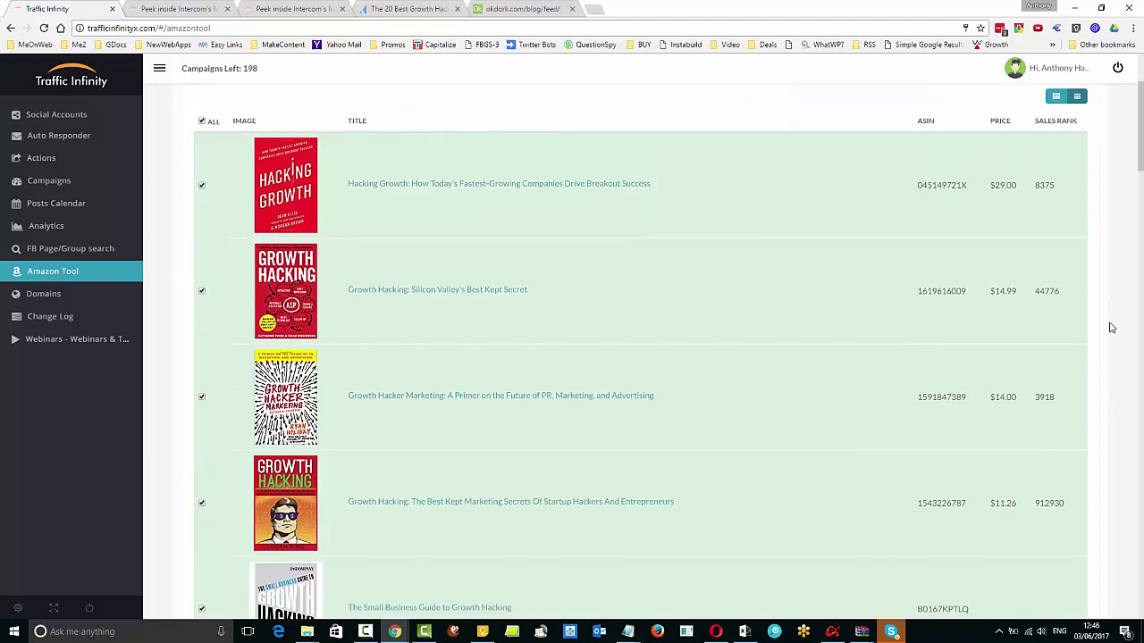
scroll(1111, 328, down, 1)
scroll(1110, 328, up, 3)
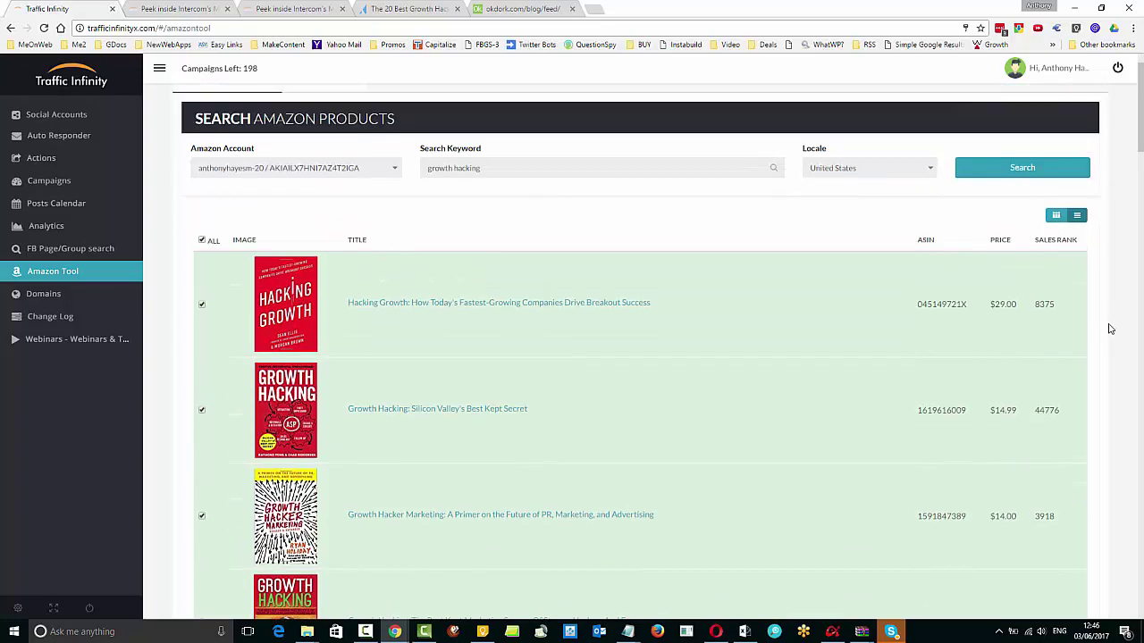
scroll(1109, 330, down, 2)
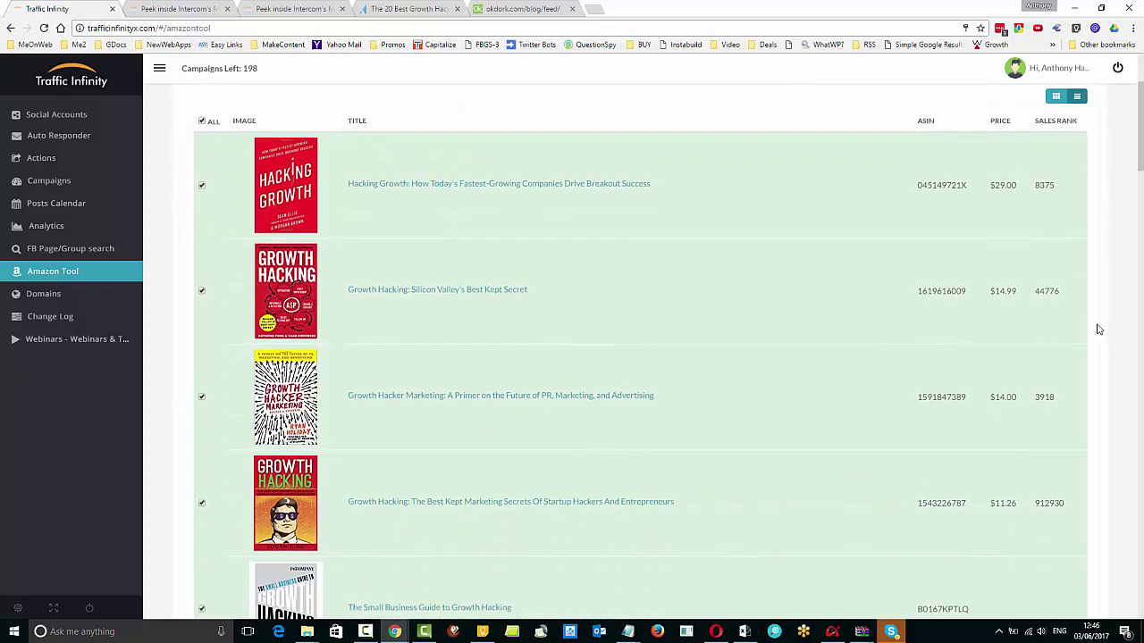